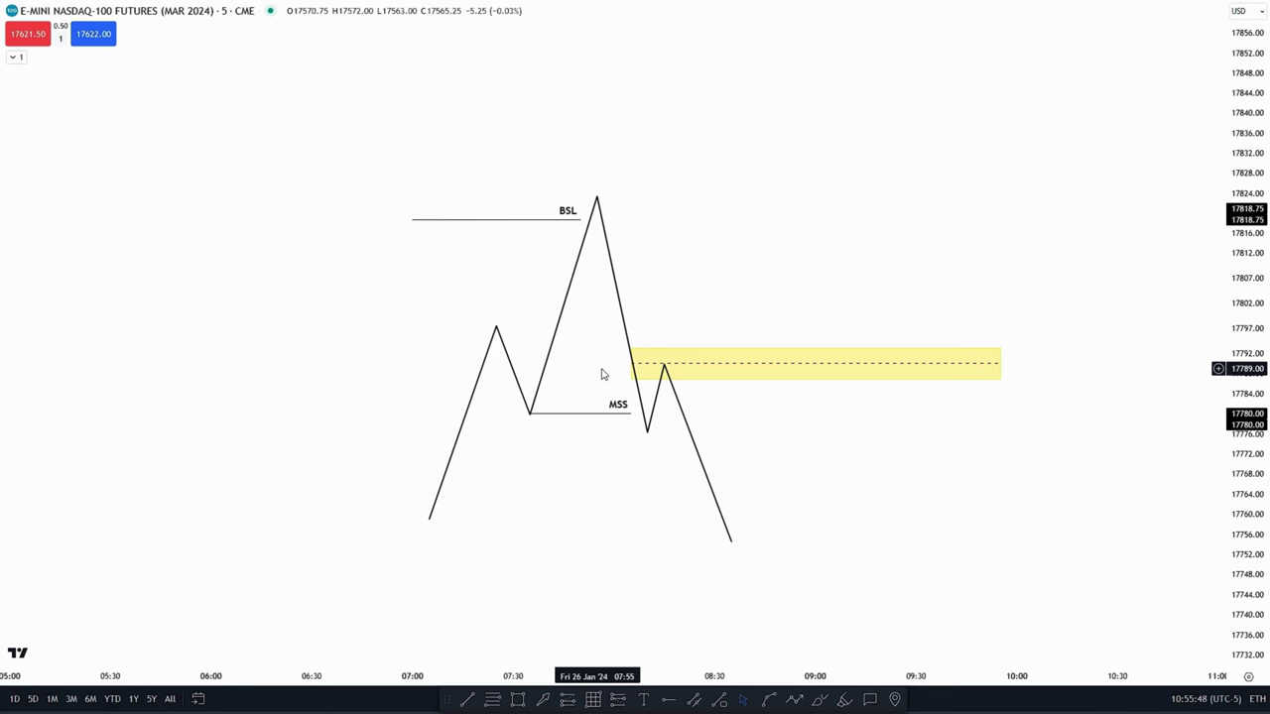
# Try different end points for the BSL line near the peak, finishing at 07:50.
pyautogui.moveTo(601, 369)
pyautogui.mouseDown()
pyautogui.moveTo(605, 347)
pyautogui.moveTo(606, 364)
pyautogui.mouseUp()
pyautogui.scroll(1, 606, 363)
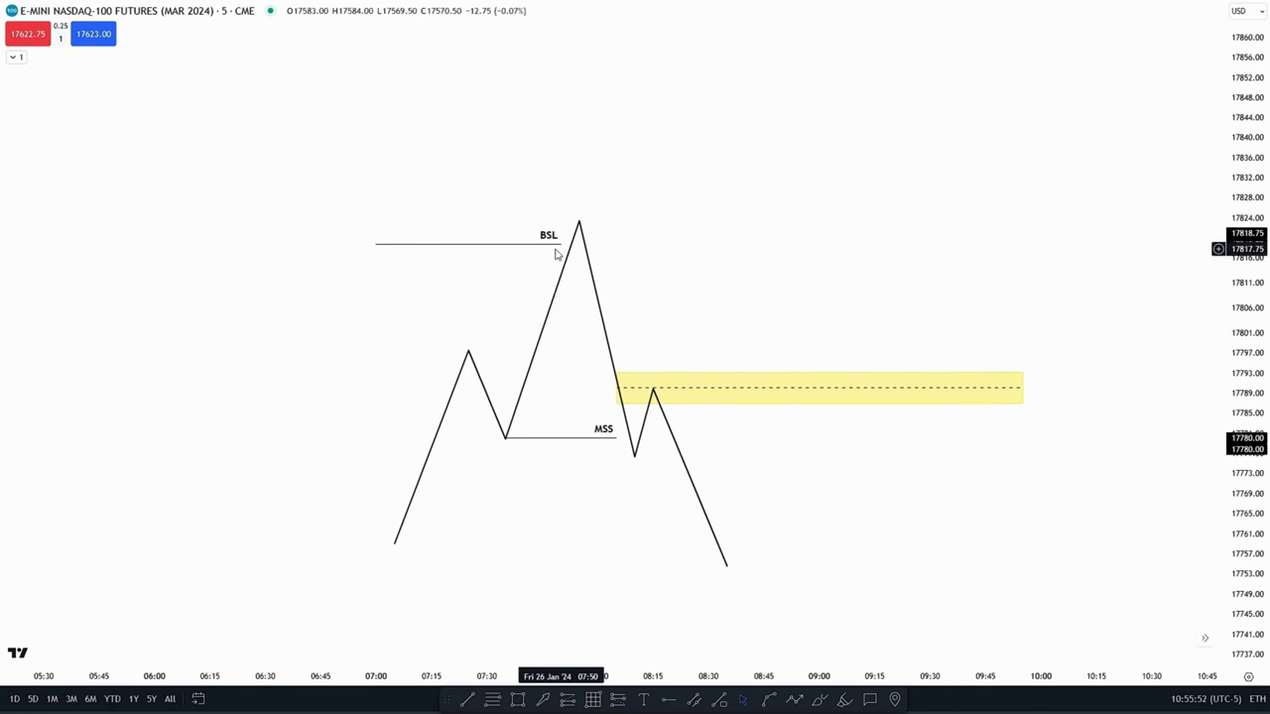
pyautogui.click(571, 246)
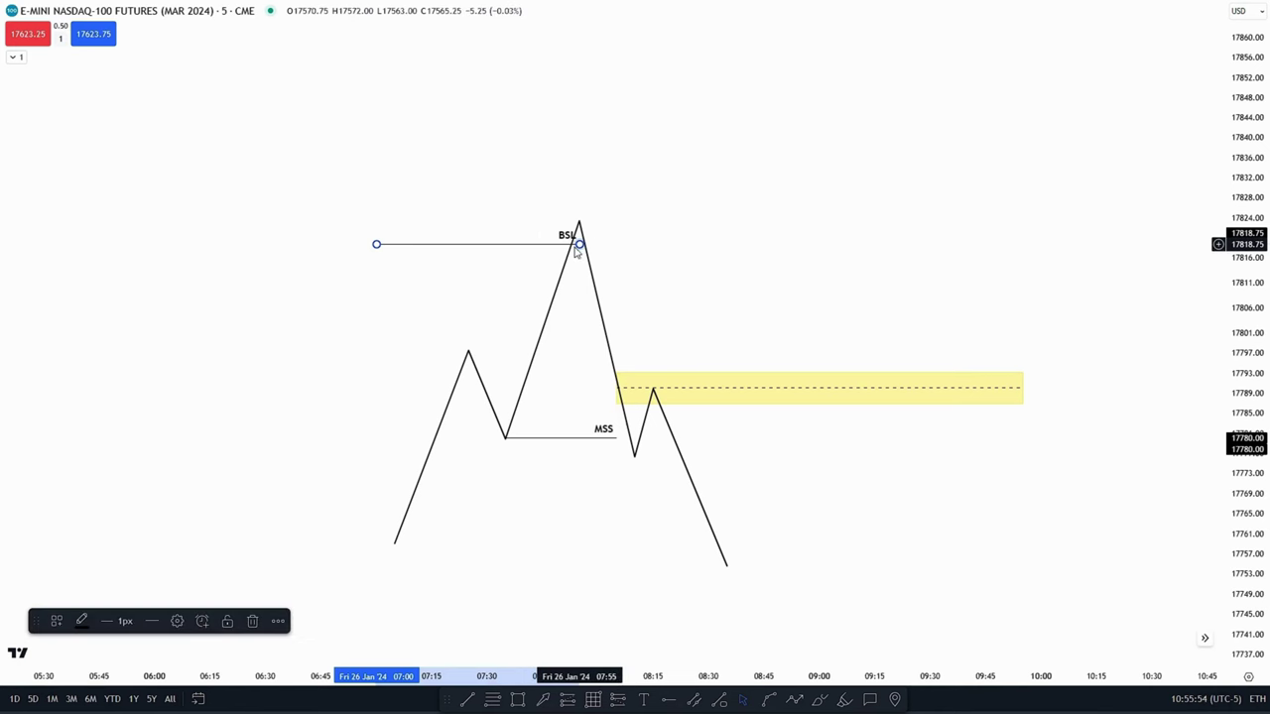
pyautogui.click(566, 207)
pyautogui.moveTo(510, 311); pyautogui.dragTo(491, 296)
pyautogui.moveTo(653, 196); pyautogui.dragTo(682, 145)
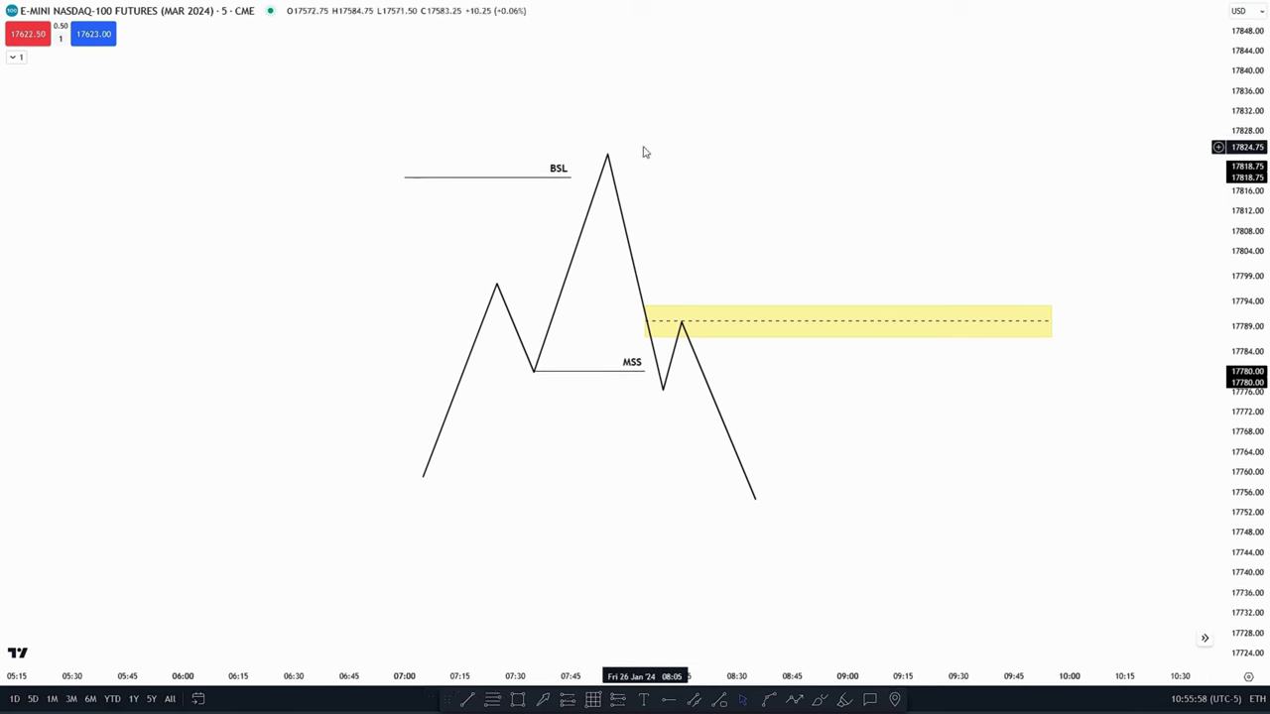
pyautogui.moveTo(678, 428); pyautogui.dragTo(670, 496)
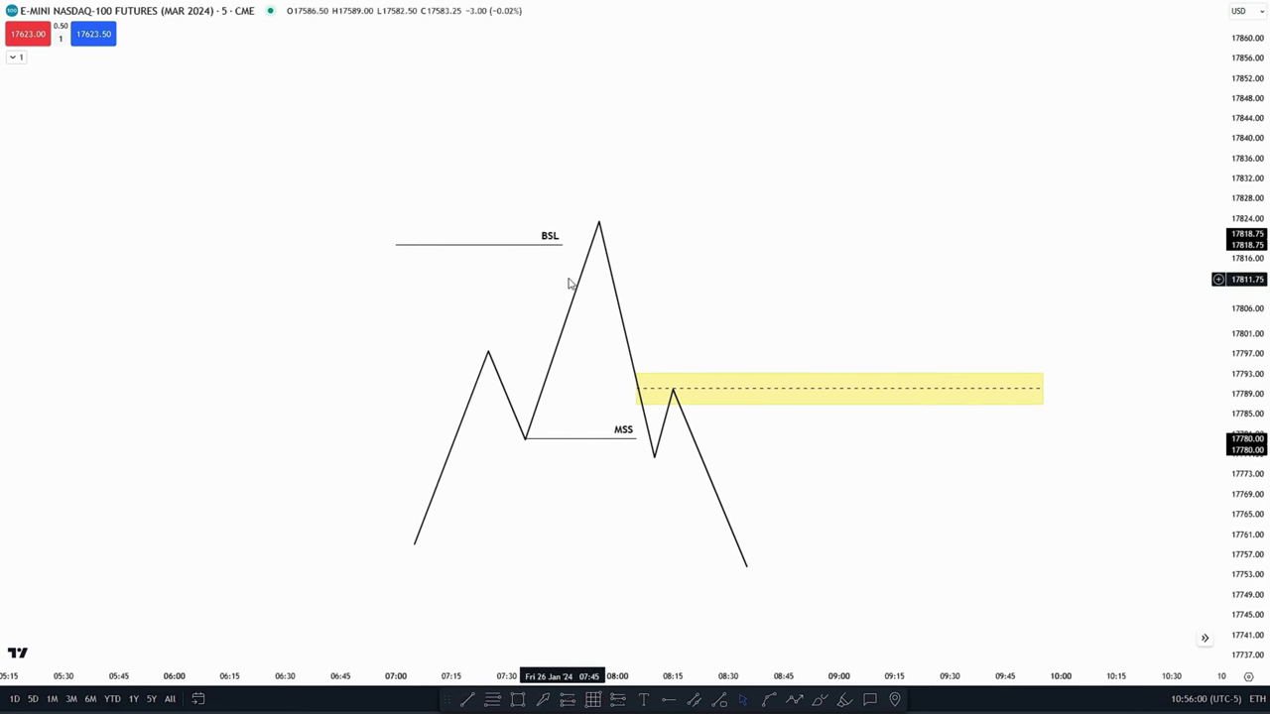
pyautogui.moveTo(560, 247); pyautogui.dragTo(578, 250)
# Examine the price path diagram around the BSL level, the MSS level and the yellow zone.
pyautogui.click(744, 213)
pyautogui.moveTo(705, 217); pyautogui.dragTo(670, 110)
pyautogui.moveTo(556, 415); pyautogui.dragTo(507, 445)
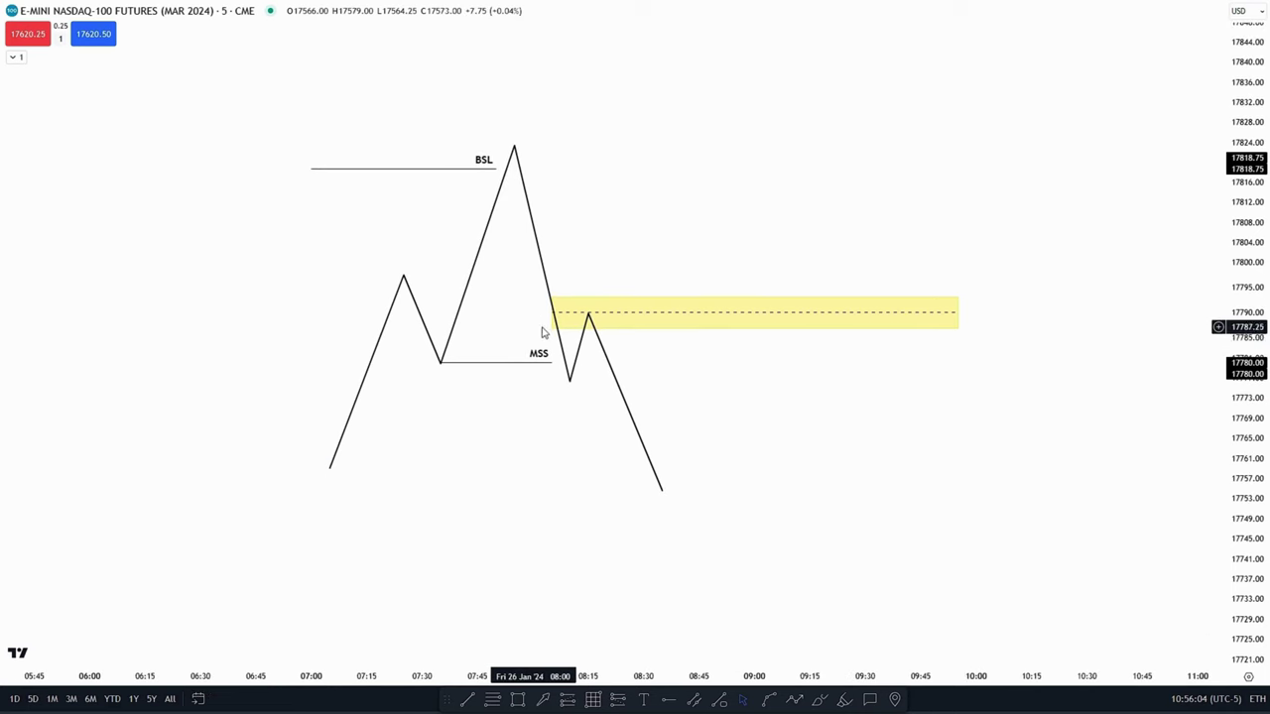
pyautogui.moveTo(532, 384)
pyautogui.mouseDown()
pyautogui.moveTo(544, 425)
pyautogui.moveTo(579, 423)
pyautogui.moveTo(513, 485)
pyautogui.moveTo(527, 447)
pyautogui.moveTo(489, 462)
pyautogui.mouseUp()
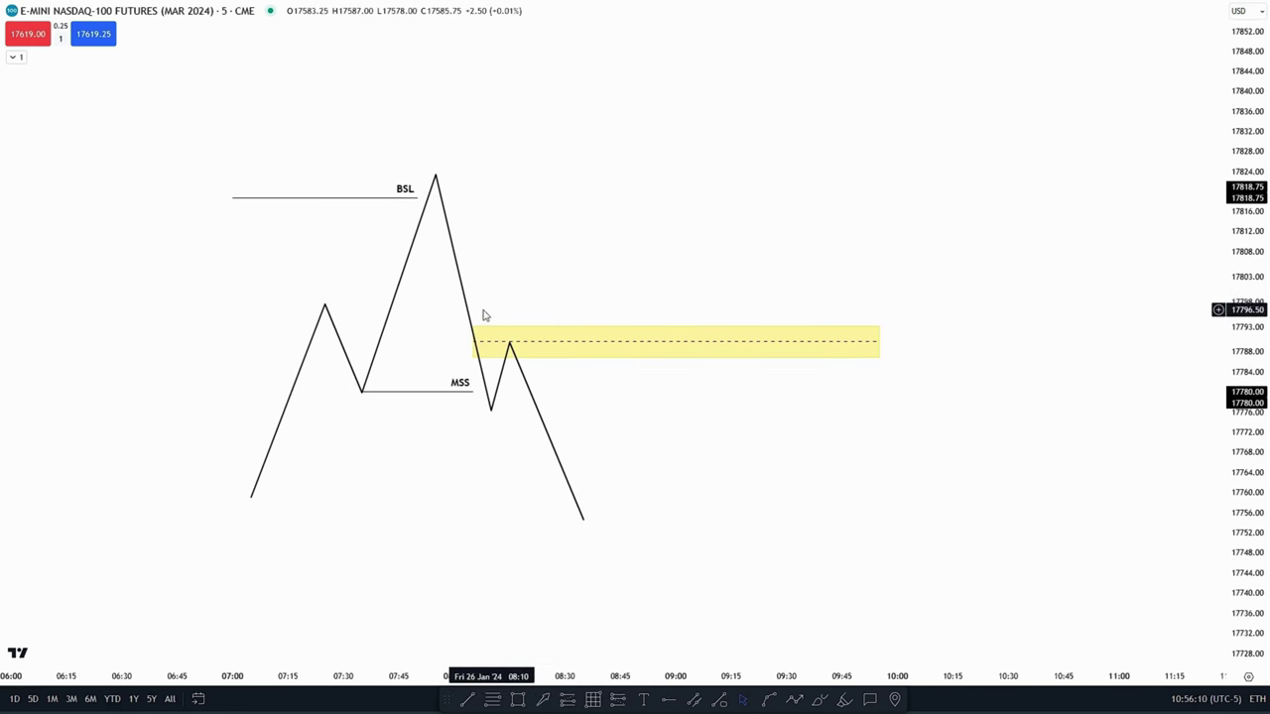
pyautogui.moveTo(433, 324); pyautogui.dragTo(457, 301)
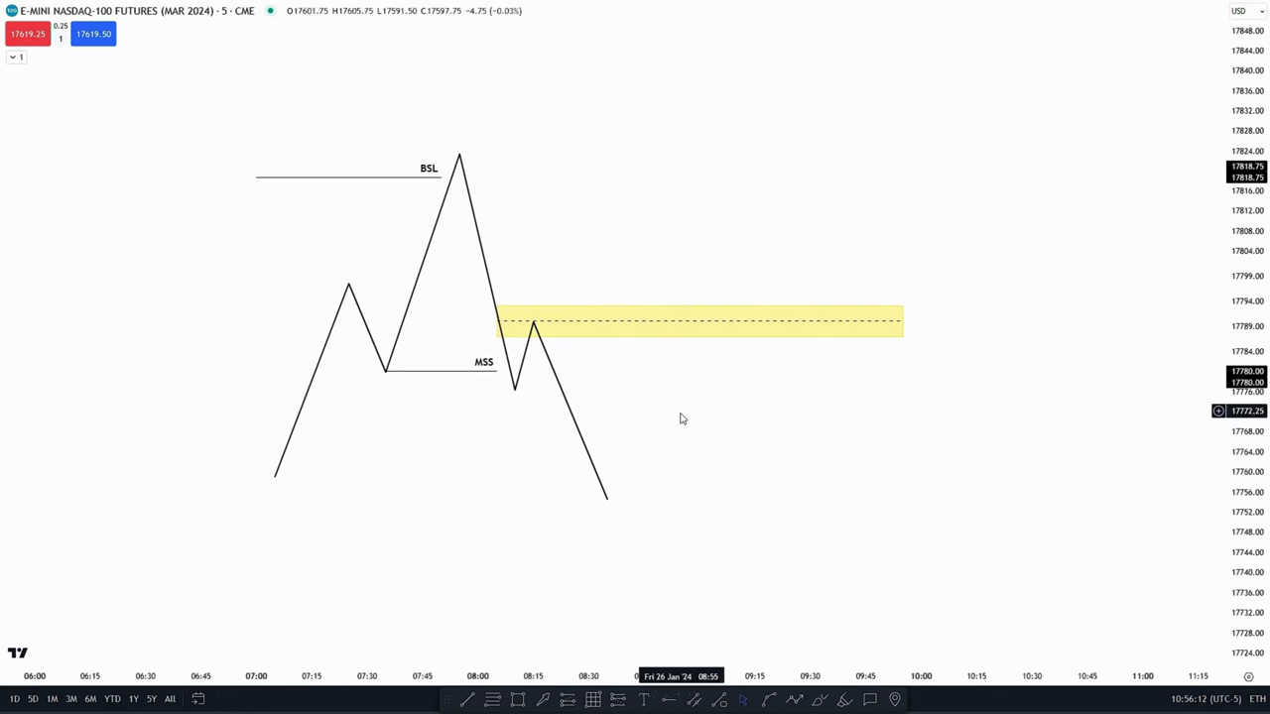
pyautogui.moveTo(680, 419); pyautogui.dragTo(759, 442)
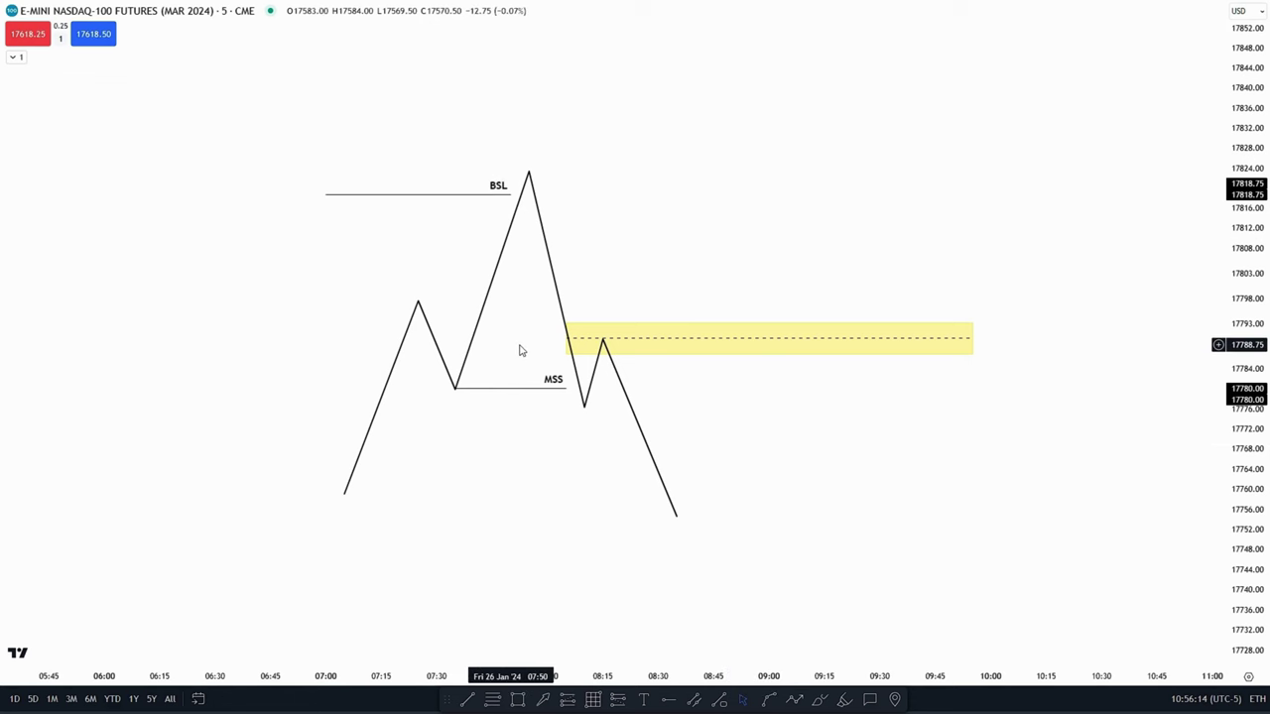
pyautogui.moveTo(520, 350); pyautogui.dragTo(496, 338)
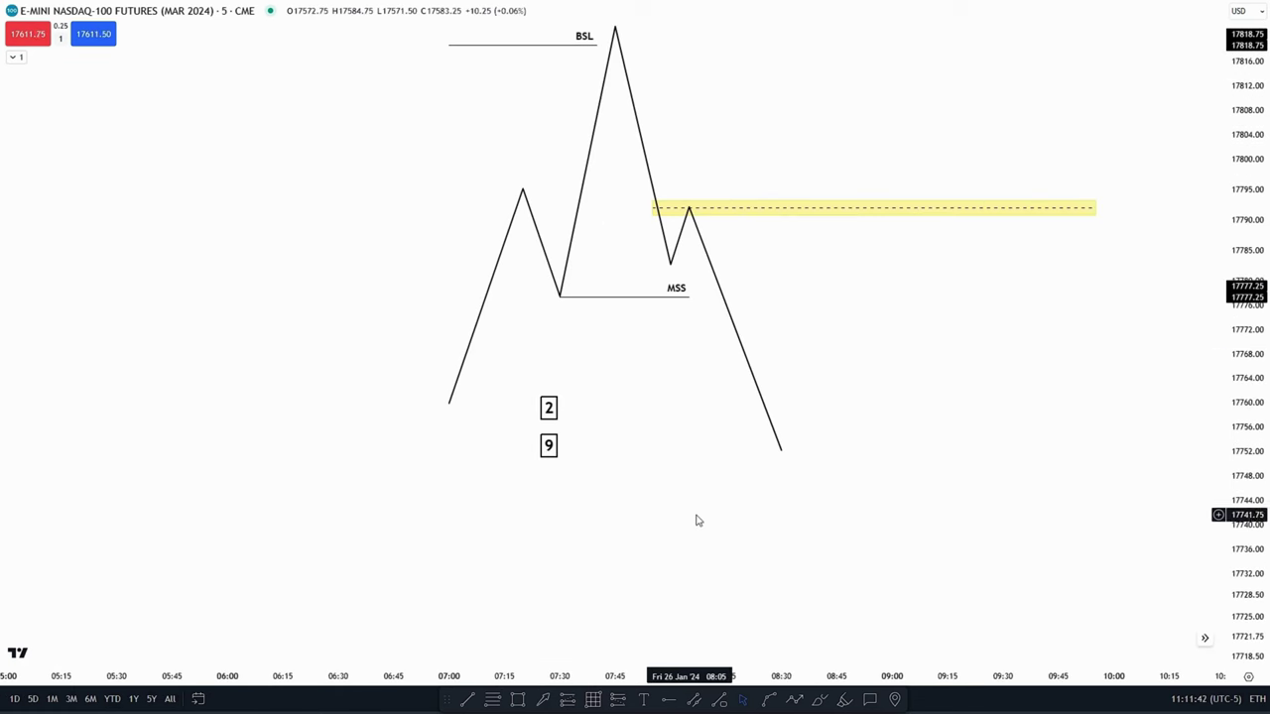
pyautogui.moveTo(697, 521); pyautogui.dragTo(651, 434)
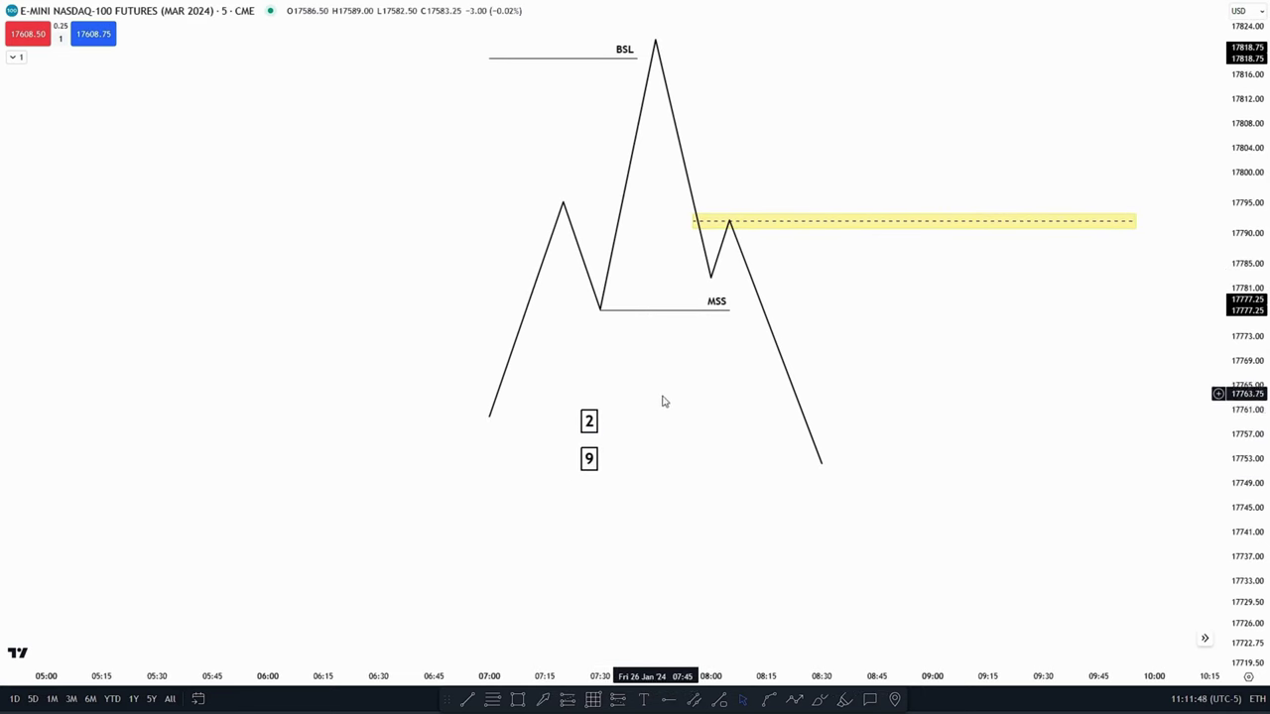
pyautogui.moveTo(664, 402); pyautogui.dragTo(596, 491)
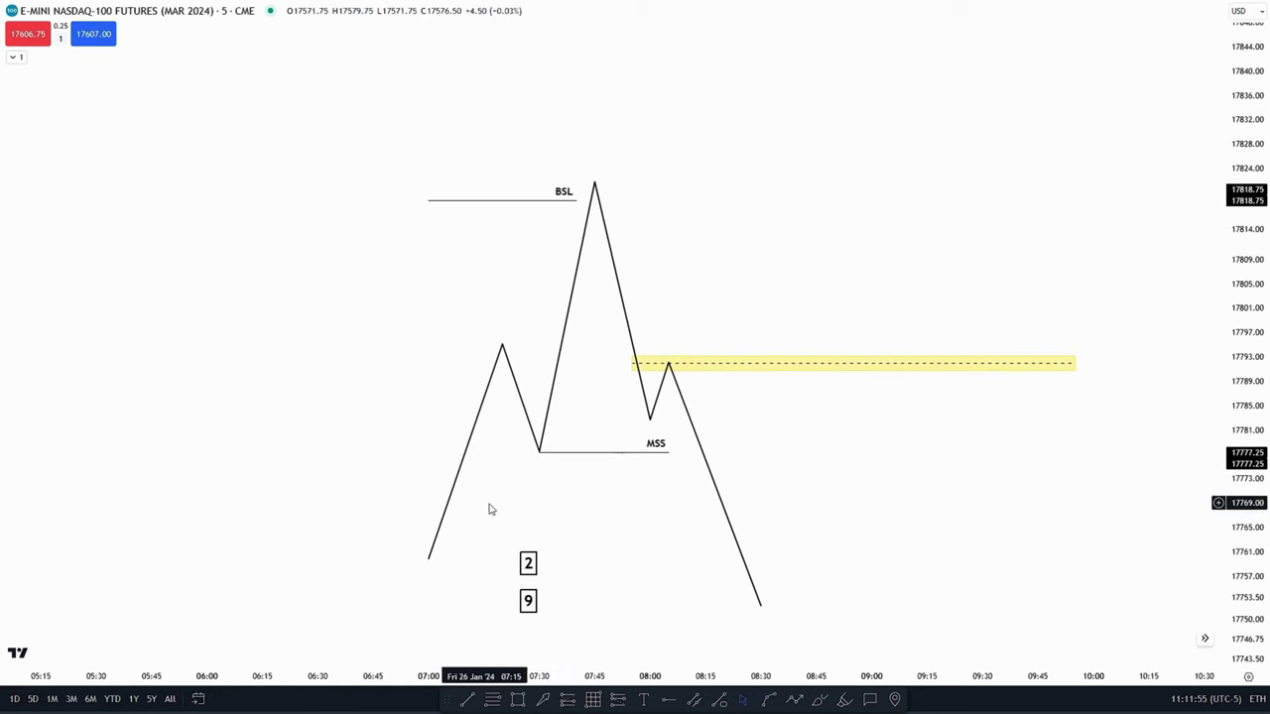
pyautogui.moveTo(633, 594); pyautogui.dragTo(610, 658)
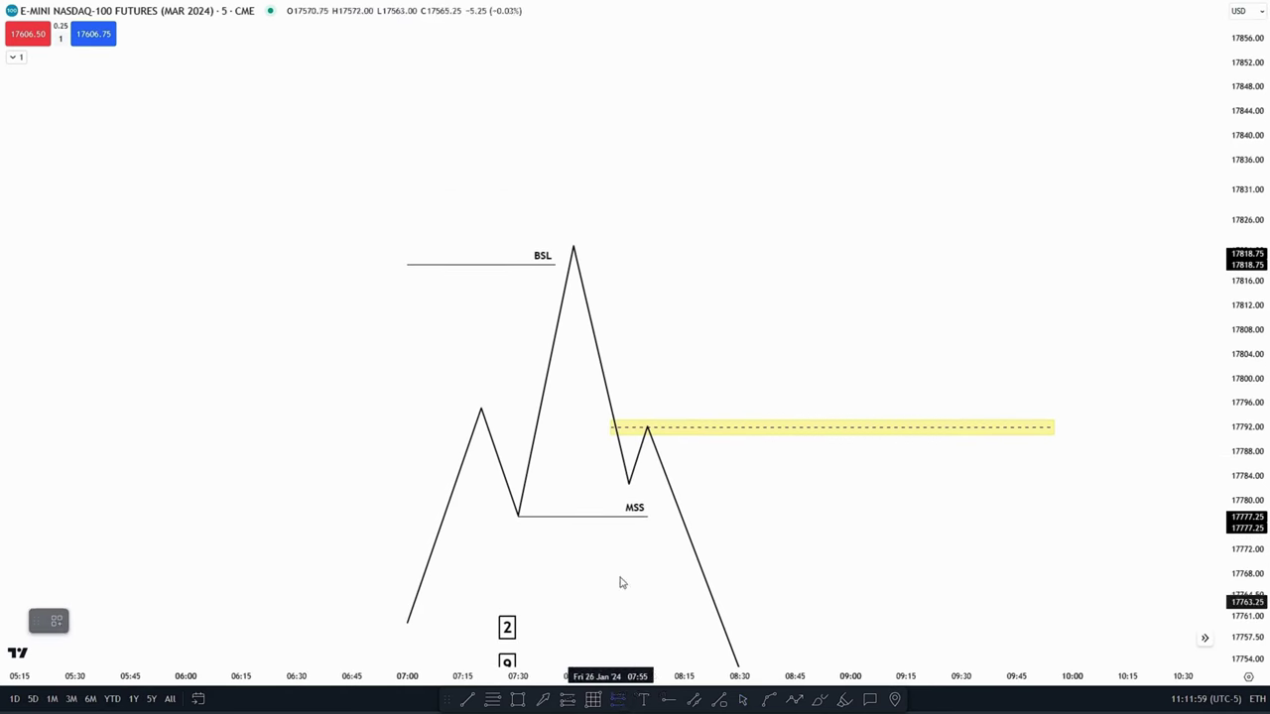
# Draw a short position from the BSL line, end it at 07:55 and lower its stop to just above the peak.
pyautogui.click(557, 271)
pyautogui.moveTo(638, 301); pyautogui.dragTo(624, 289)
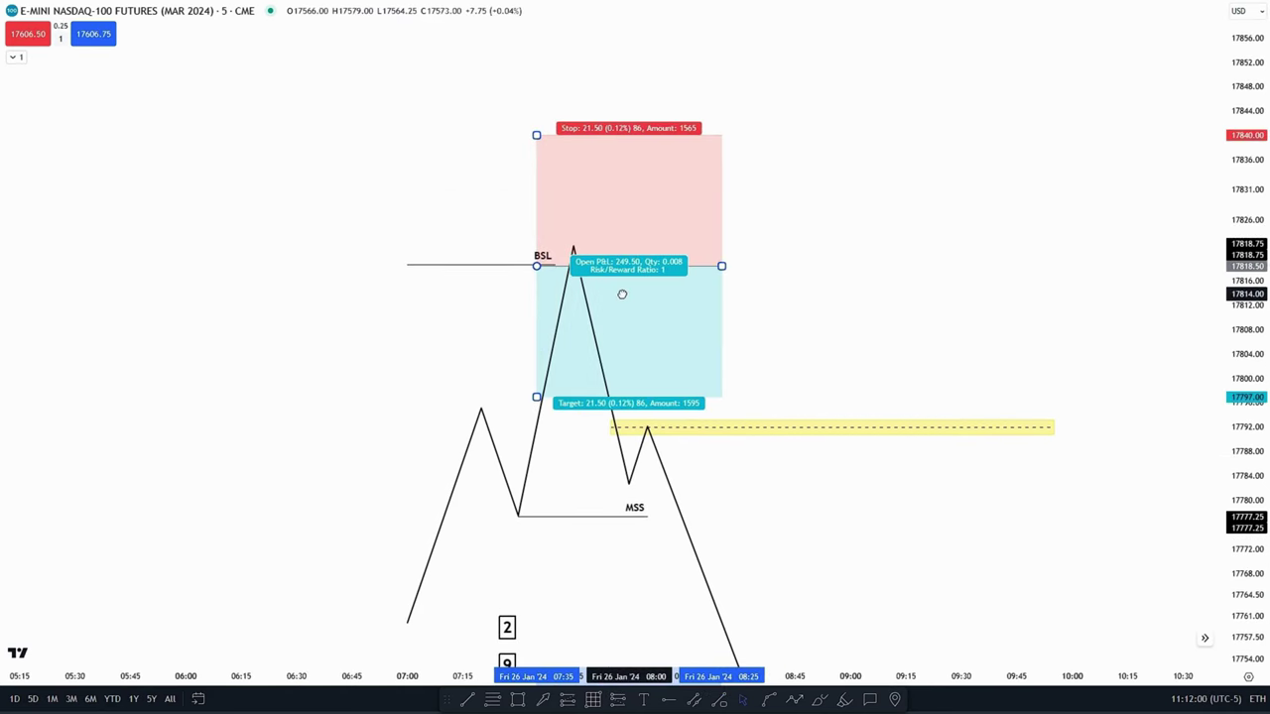
pyautogui.moveTo(721, 264); pyautogui.dragTo(611, 264)
pyautogui.click(678, 288)
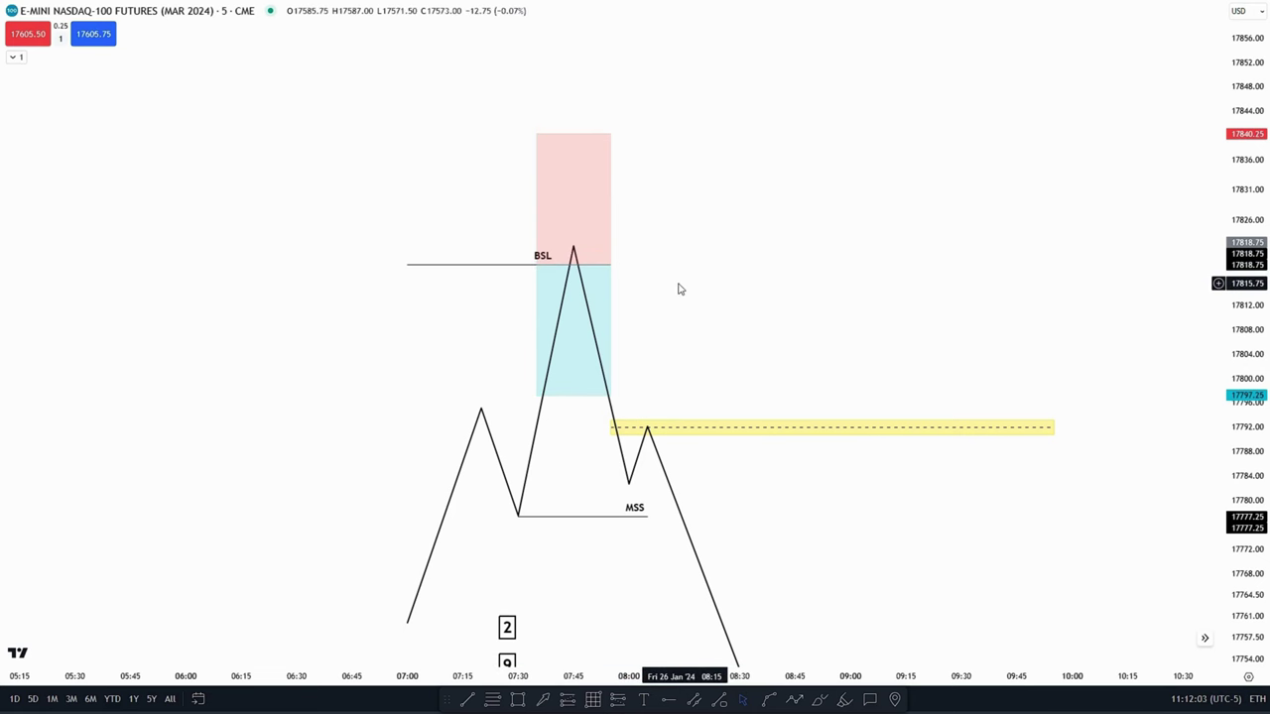
pyautogui.click(541, 134)
pyautogui.moveTo(540, 134); pyautogui.dragTo(554, 234)
# Delete the short position drawn at the BSL line.
pyautogui.moveTo(764, 290); pyautogui.dragTo(785, 158)
pyautogui.click(559, 218)
pyautogui.press('Delete')
# Extend the right end of the MSS line to 08:15.
pyautogui.moveTo(655, 434); pyautogui.dragTo(646, 493)
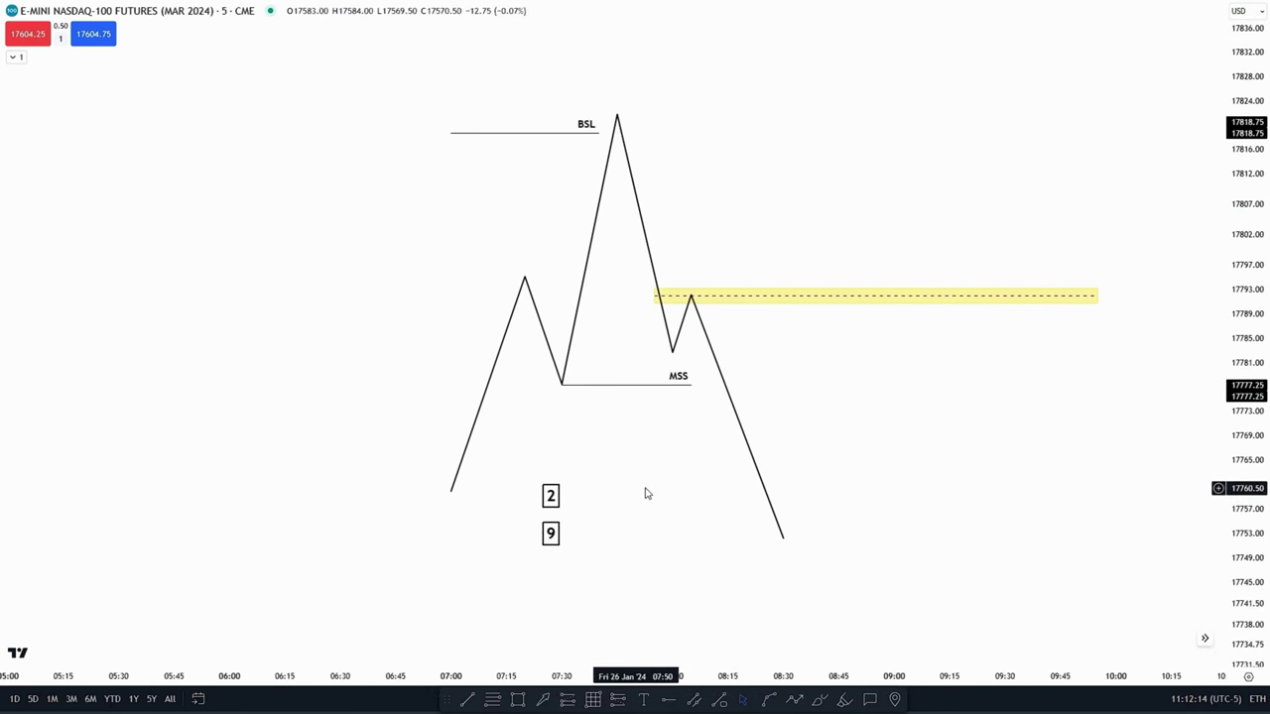
pyautogui.moveTo(692, 386); pyautogui.dragTo(726, 387)
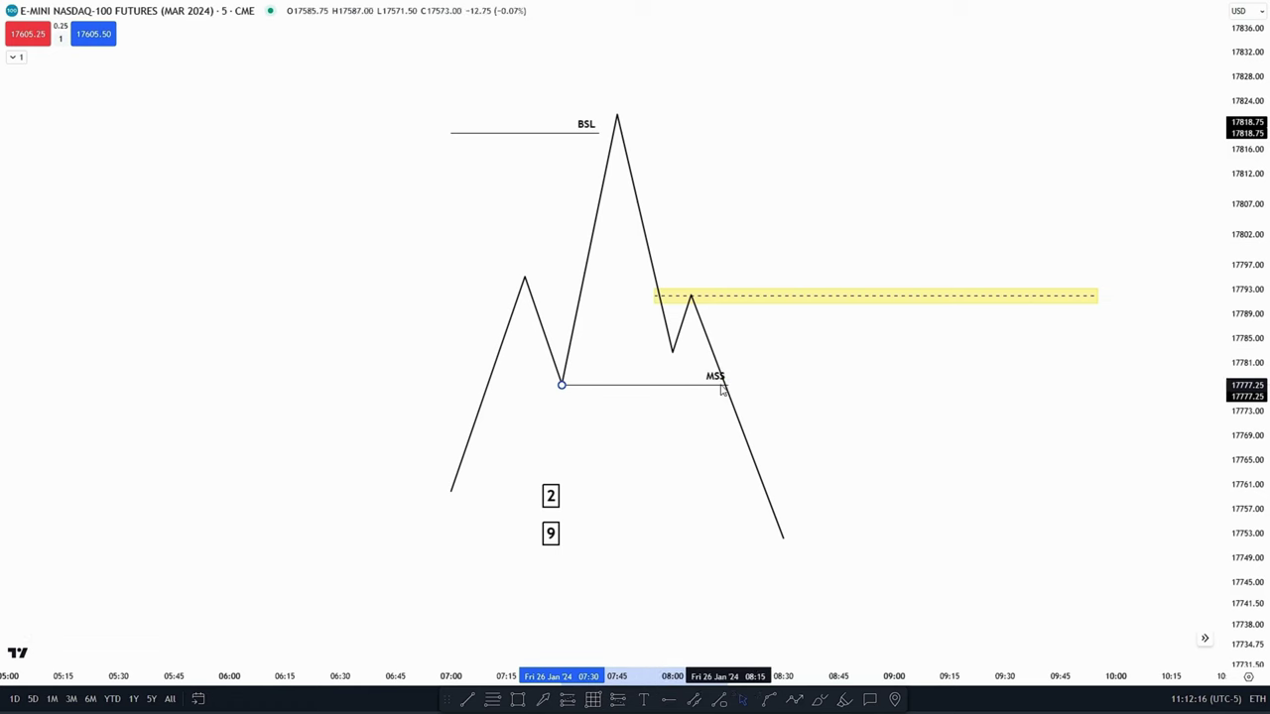
pyautogui.moveTo(662, 461); pyautogui.dragTo(609, 468)
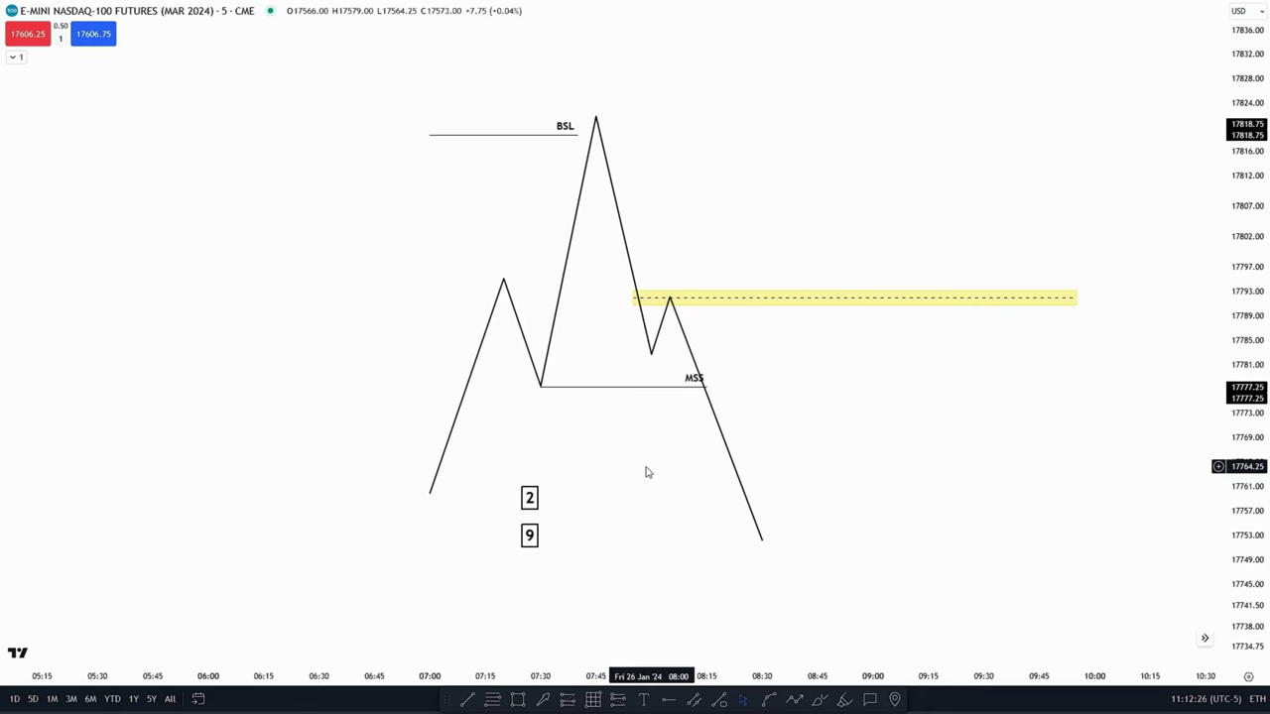
# Examine the diagram's price path in relation to the extended MSS line and the yellow zone.
pyautogui.moveTo(644, 462); pyautogui.dragTo(616, 351)
pyautogui.moveTo(528, 391); pyautogui.dragTo(661, 561)
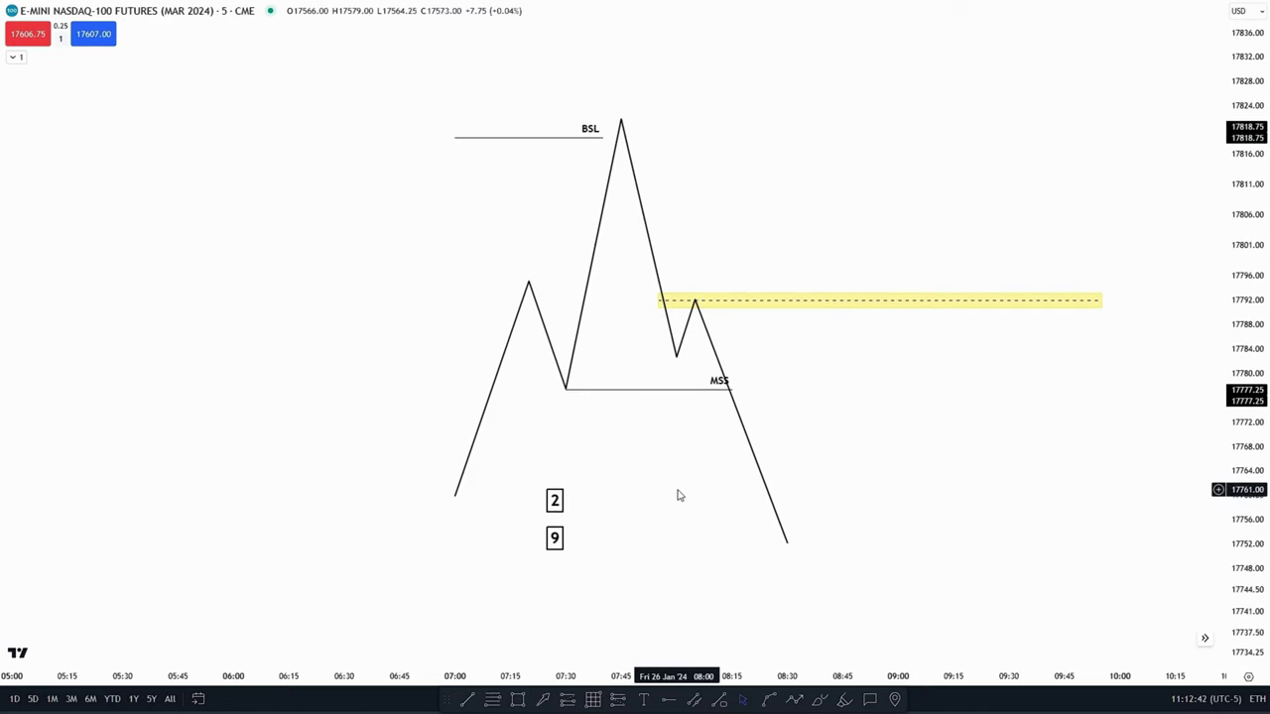
pyautogui.moveTo(677, 493)
pyautogui.mouseDown()
pyautogui.moveTo(681, 530)
pyautogui.moveTo(677, 508)
pyautogui.mouseUp()
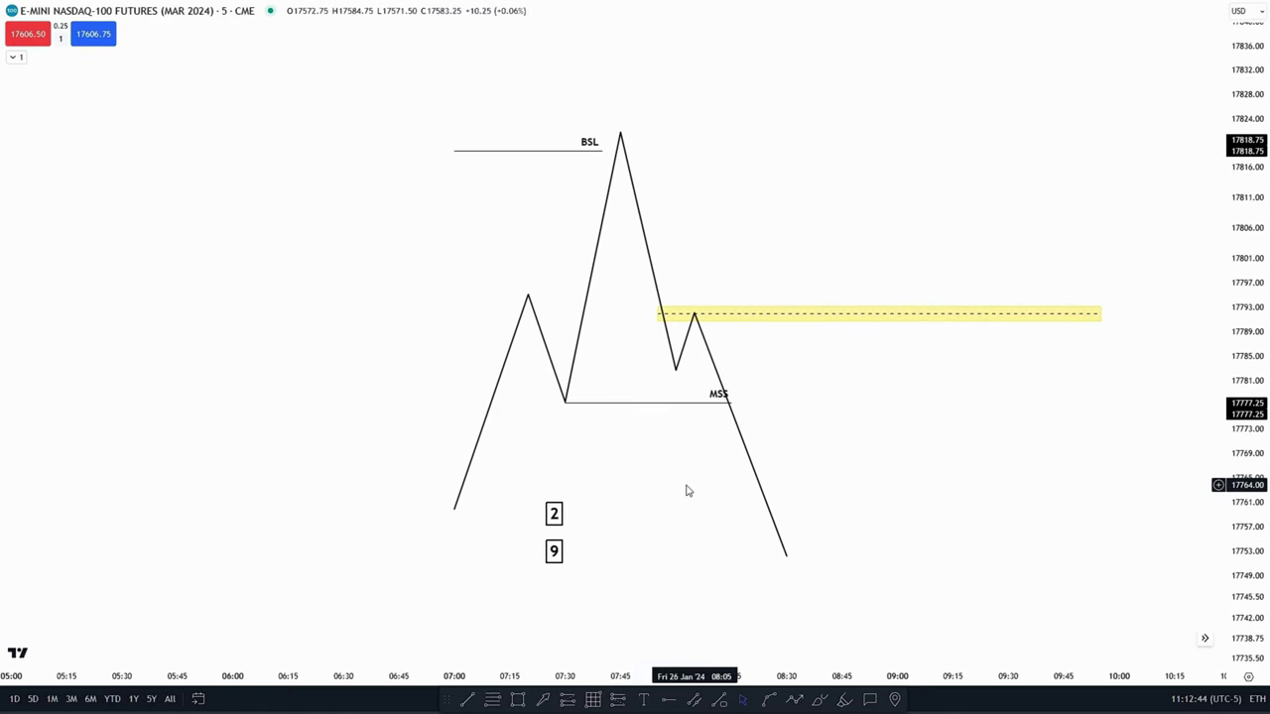
pyautogui.moveTo(669, 447); pyautogui.dragTo(672, 513)
pyautogui.moveTo(572, 286); pyautogui.dragTo(526, 145)
pyautogui.moveTo(650, 402); pyautogui.dragTo(656, 298)
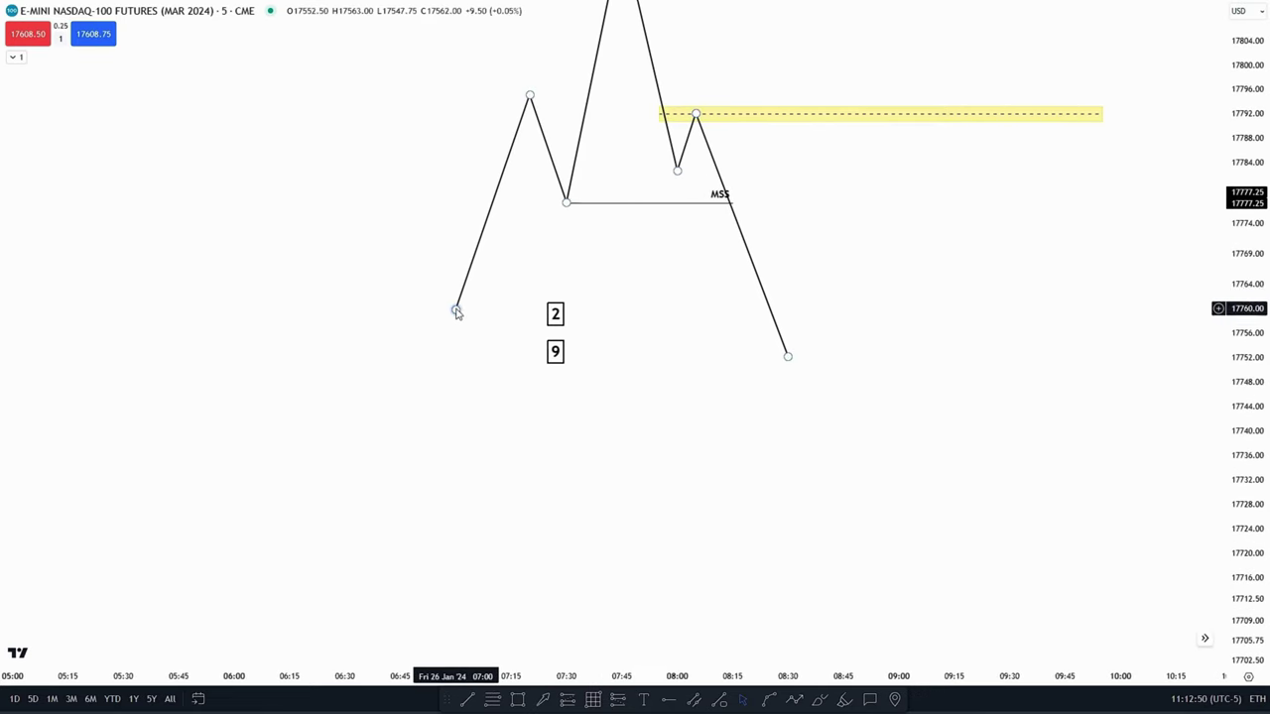
pyautogui.moveTo(463, 382); pyautogui.dragTo(460, 411)
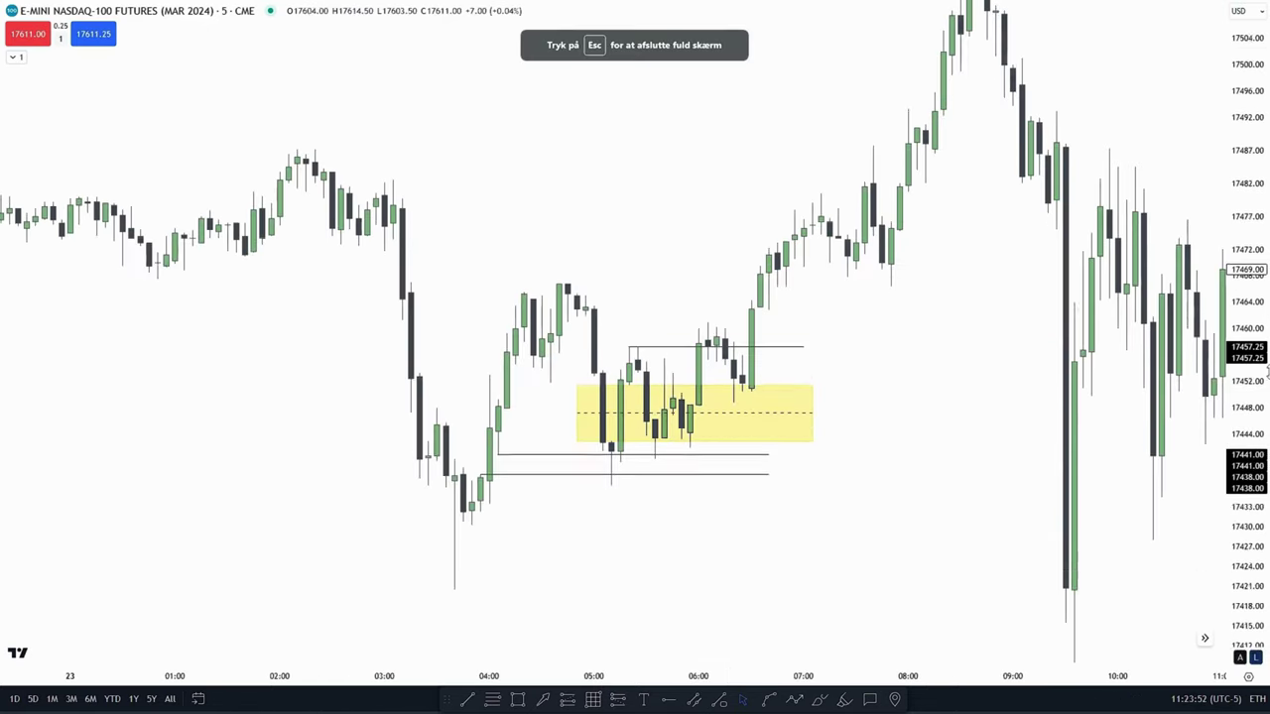
# Examine the 23 January candlestick example around the yellow zone, the two lows lines and the line above the zone.
pyautogui.moveTo(856, 414); pyautogui.dragTo(899, 414)
pyautogui.scroll(2, 1022, 348)
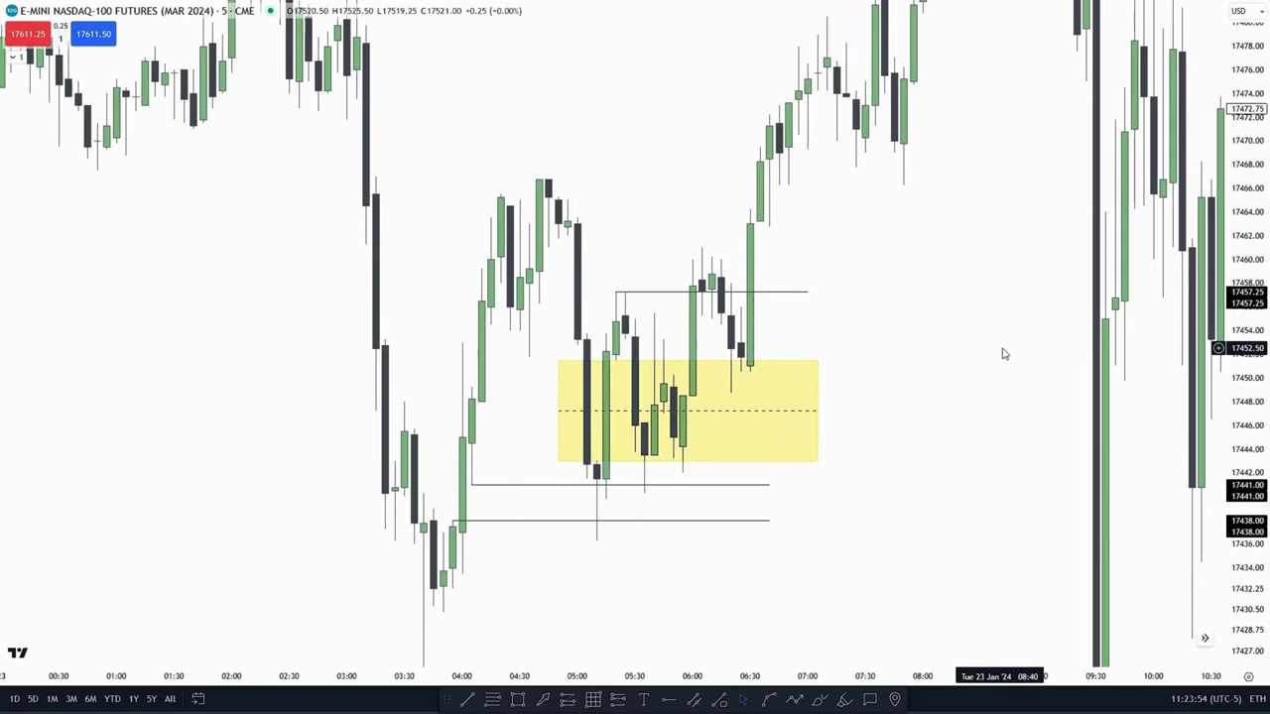
pyautogui.moveTo(1006, 345); pyautogui.dragTo(1052, 333)
pyautogui.scroll(1, 1040, 256)
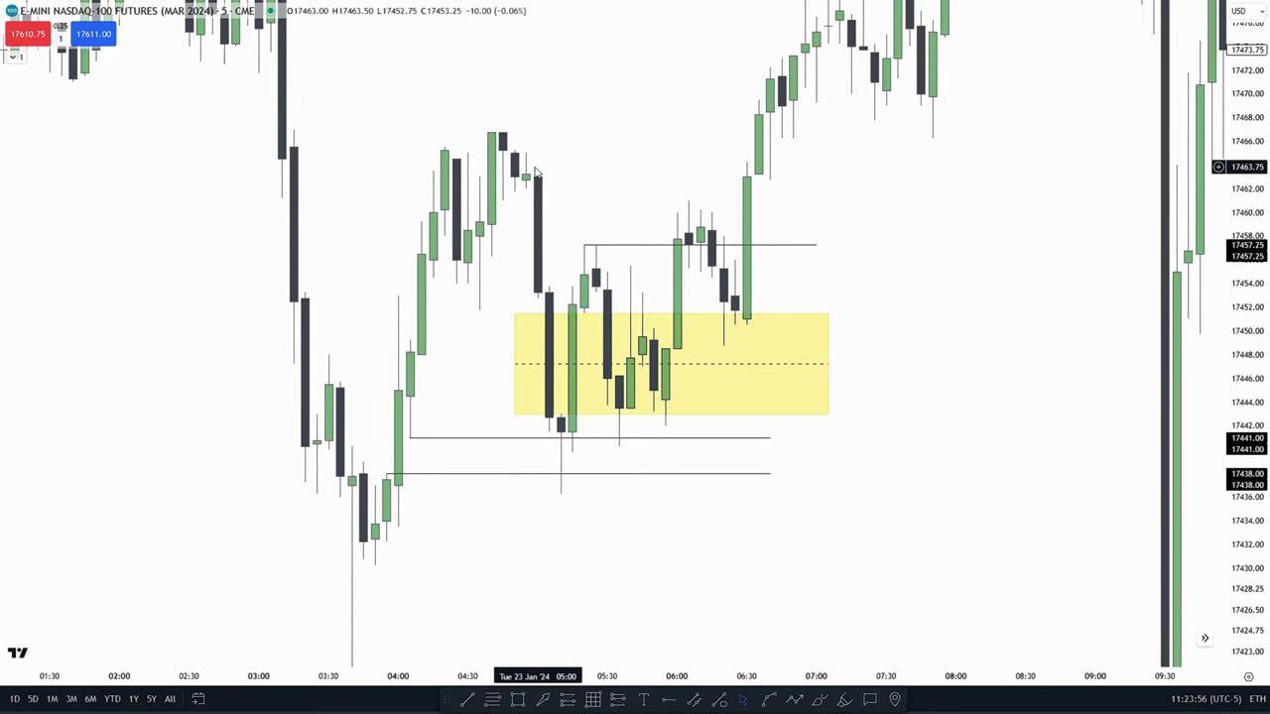
pyautogui.moveTo(972, 533); pyautogui.dragTo(1009, 515)
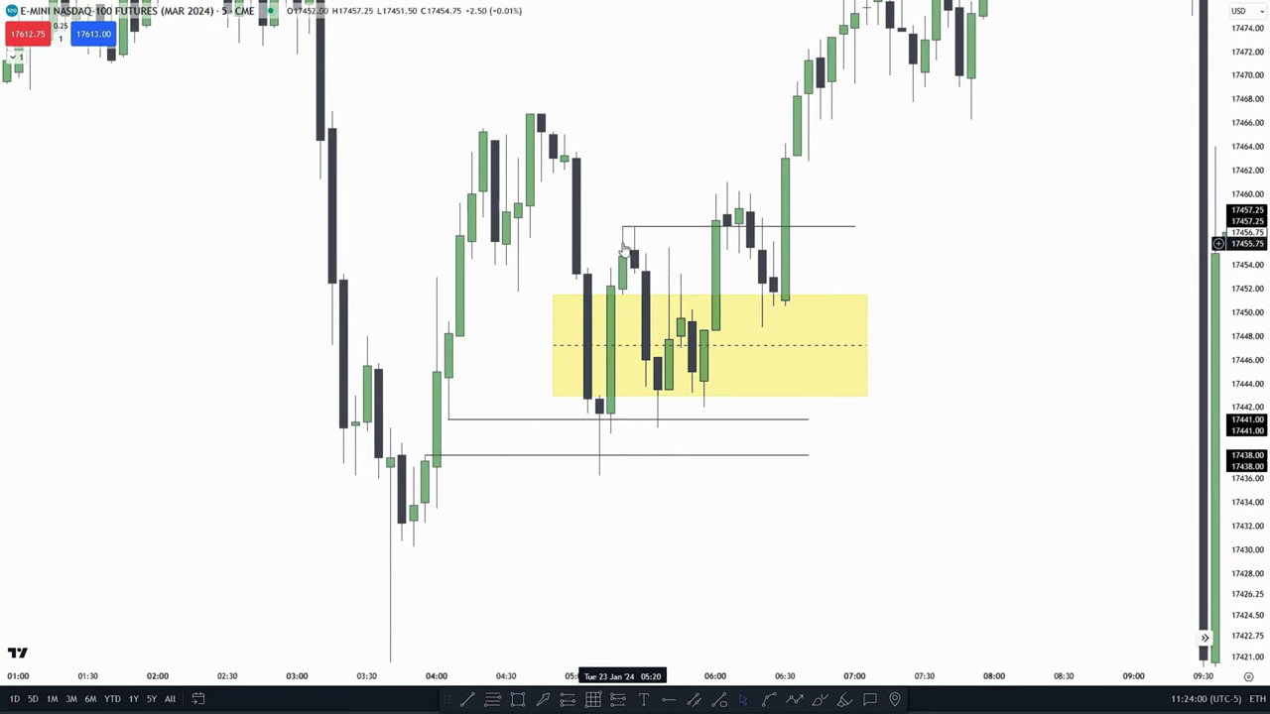
pyautogui.moveTo(608, 206); pyautogui.dragTo(551, 146)
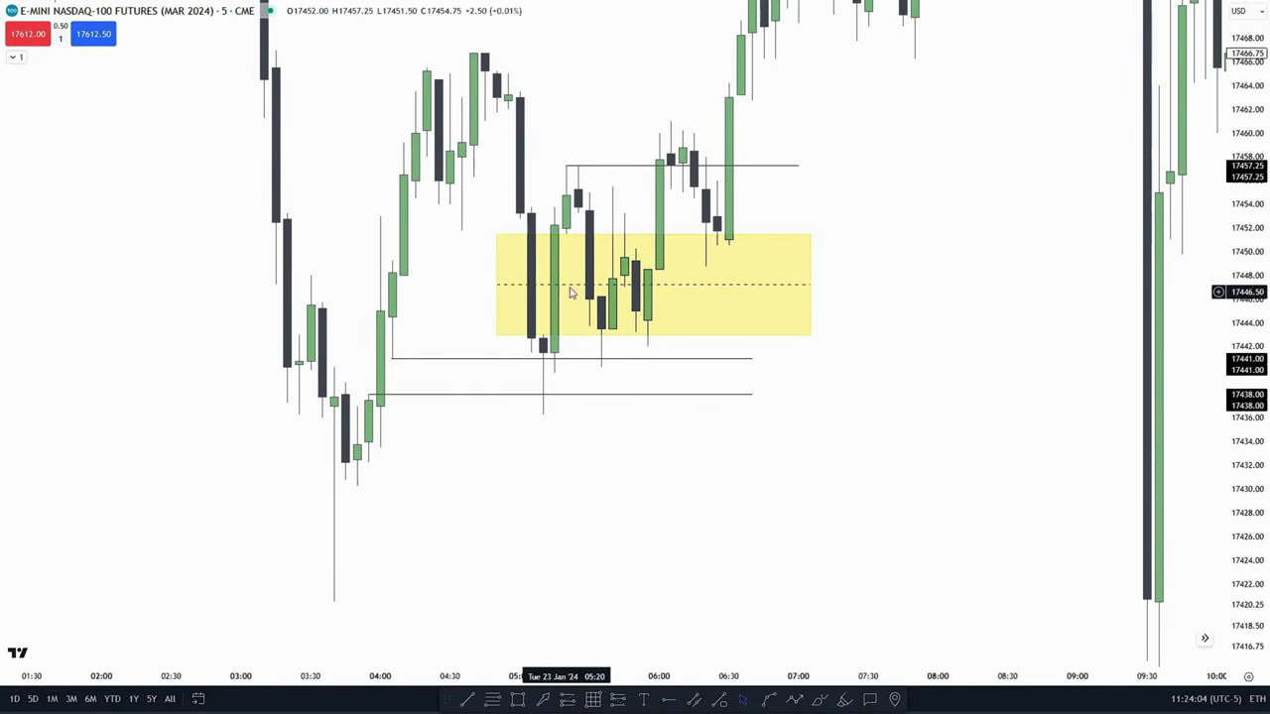
pyautogui.moveTo(938, 252); pyautogui.dragTo(1060, 320)
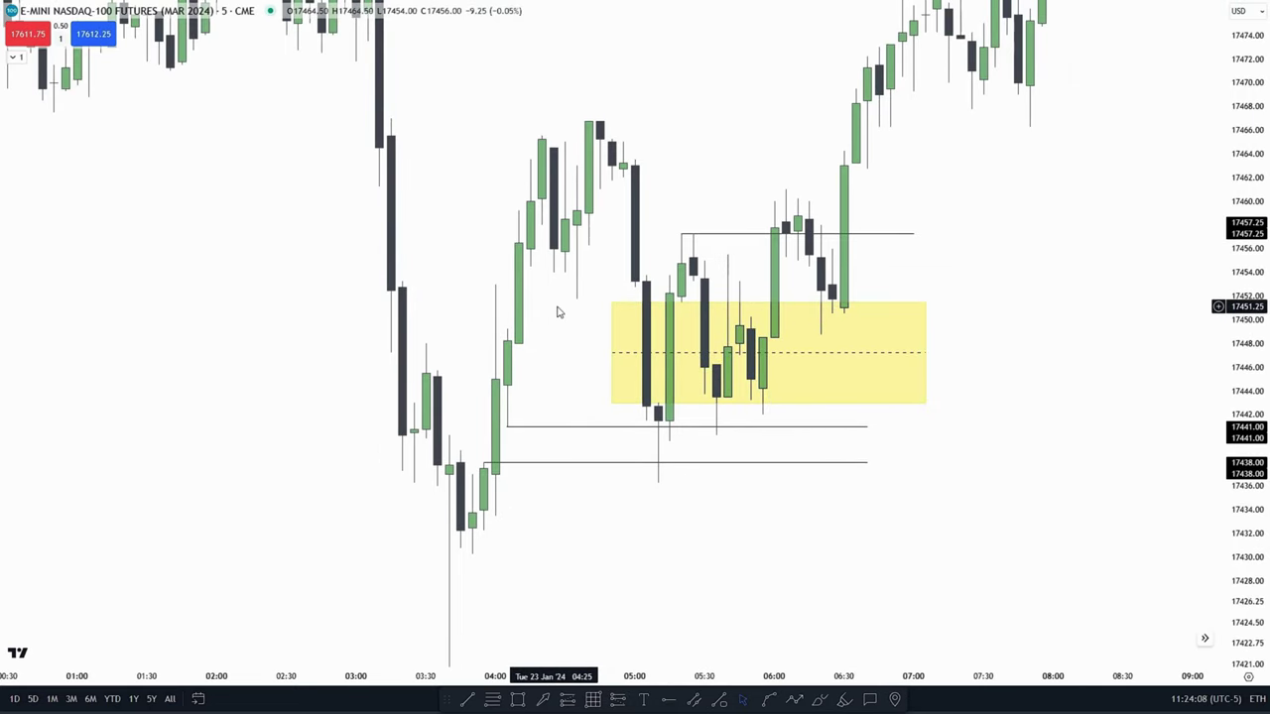
pyautogui.moveTo(556, 312); pyautogui.dragTo(454, 273)
pyautogui.moveTo(1266, 350); pyautogui.dragTo(1263, 298)
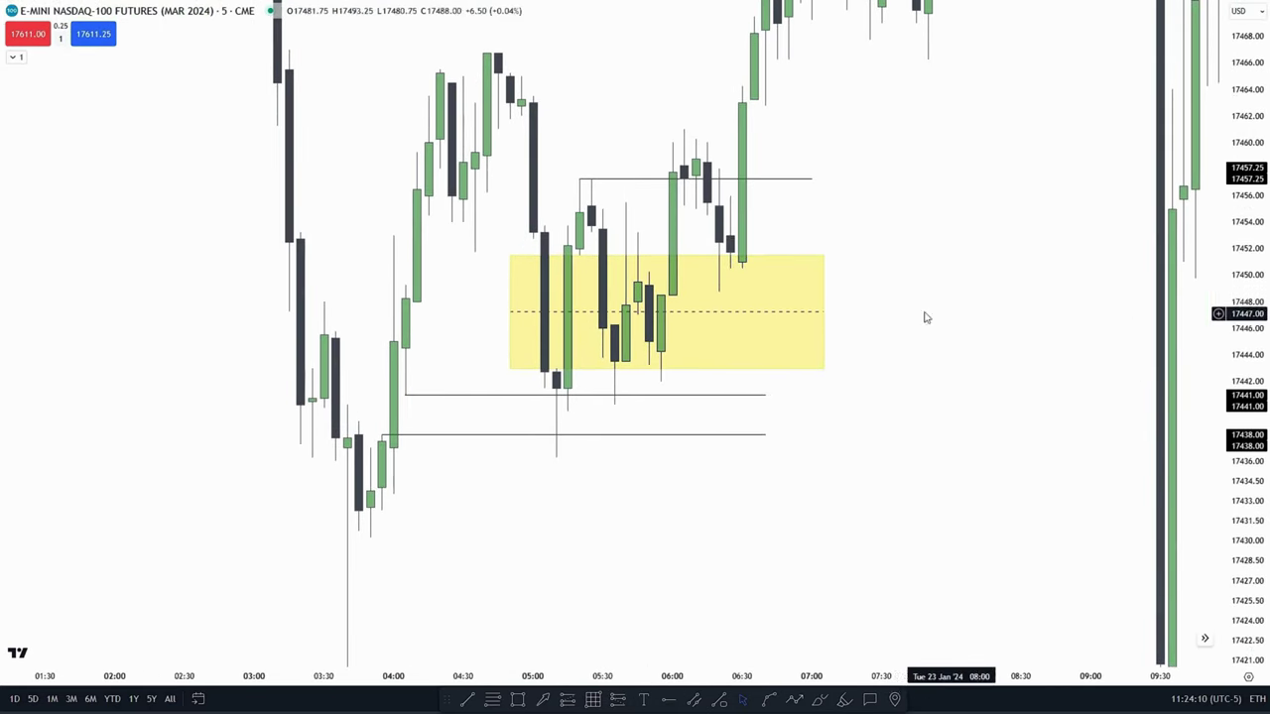
pyautogui.moveTo(906, 309); pyautogui.dragTo(985, 295)
pyautogui.scroll(1, 968, 295)
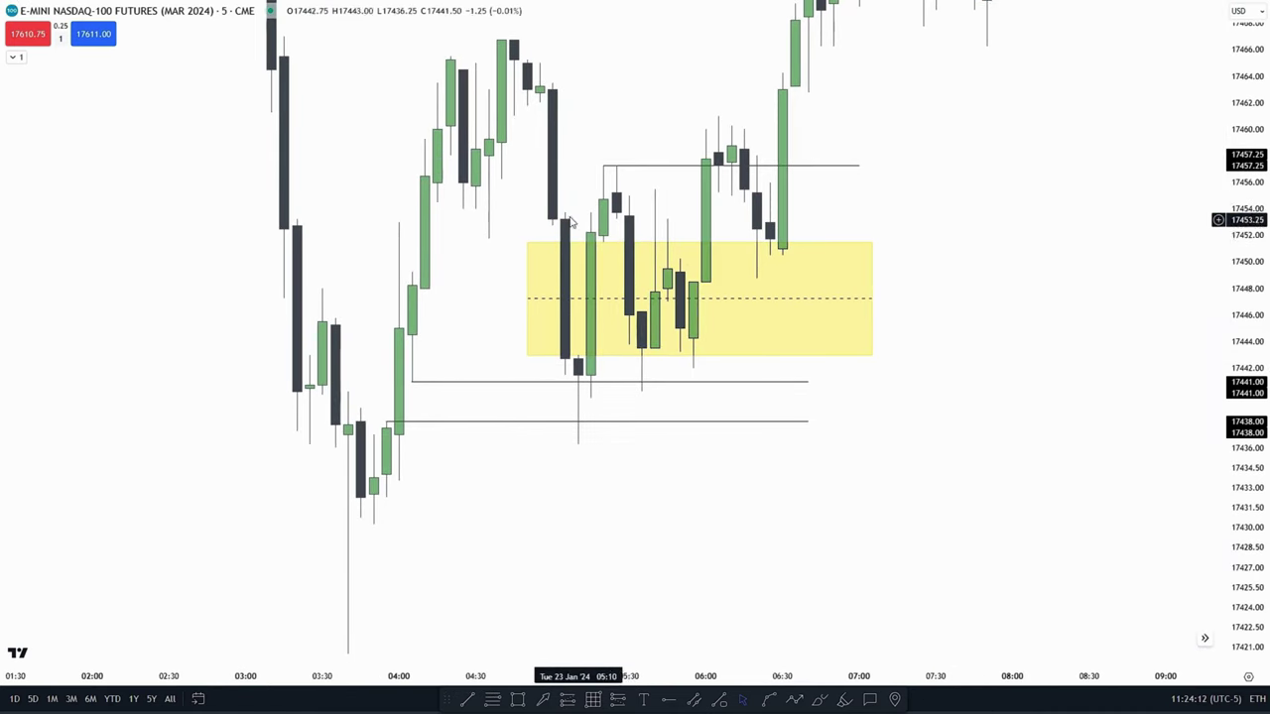
pyautogui.moveTo(535, 127); pyautogui.dragTo(481, 168)
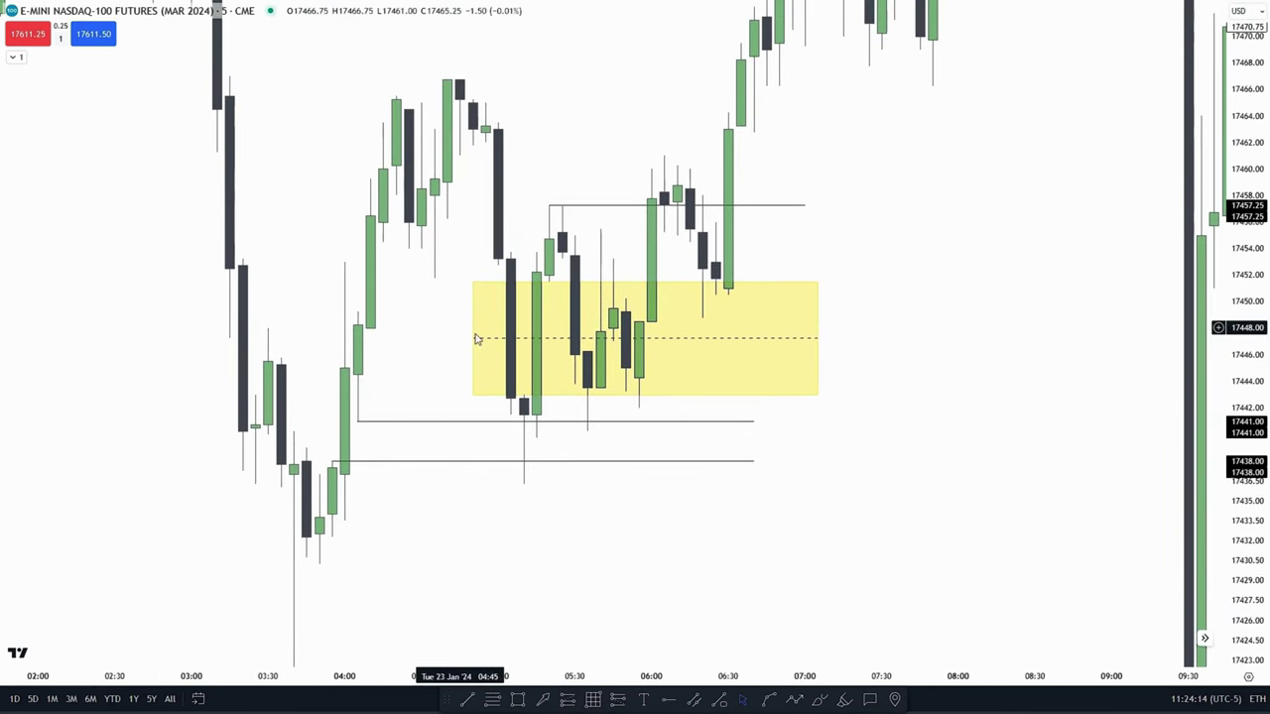
pyautogui.moveTo(927, 445); pyautogui.dragTo(1021, 409)
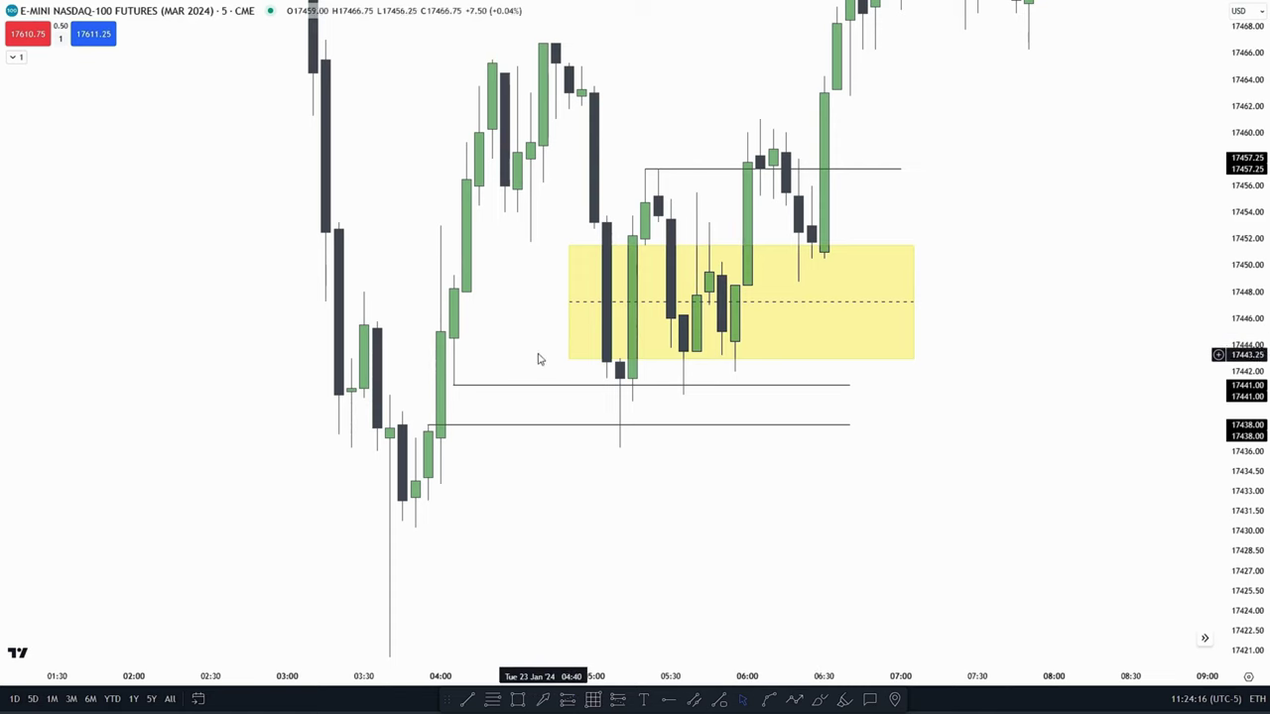
# Add the text label "1st: BPR" below the two horizontal lines under the yellow zone.
pyautogui.moveTo(524, 316); pyautogui.dragTo(473, 275)
pyautogui.click(643, 700)
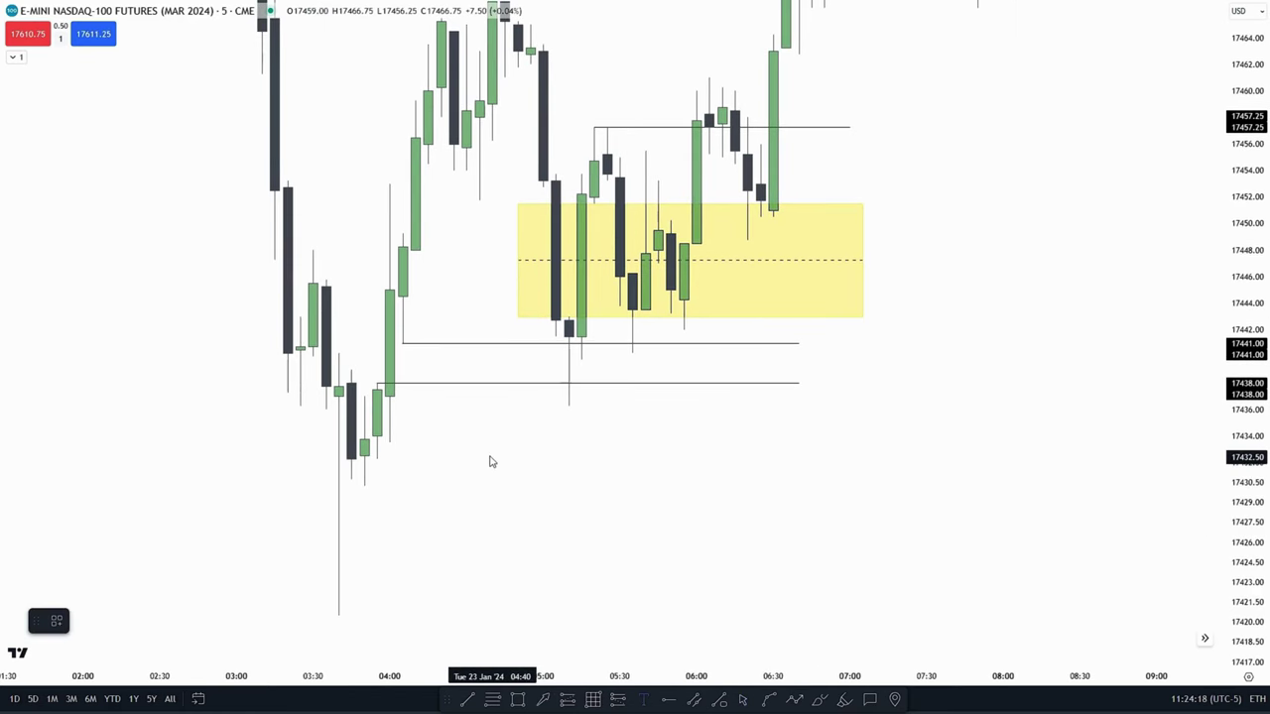
pyautogui.click(490, 460)
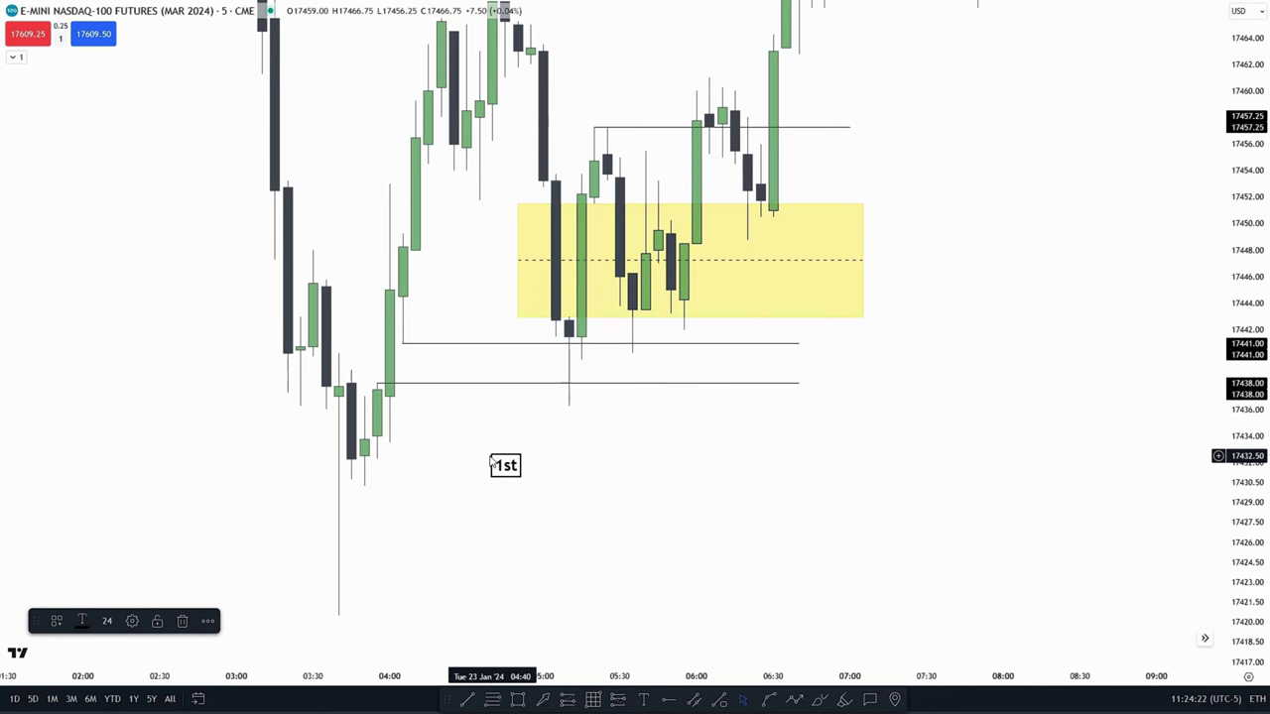
pyautogui.write('1st: BPR')
pyautogui.click(612, 406)
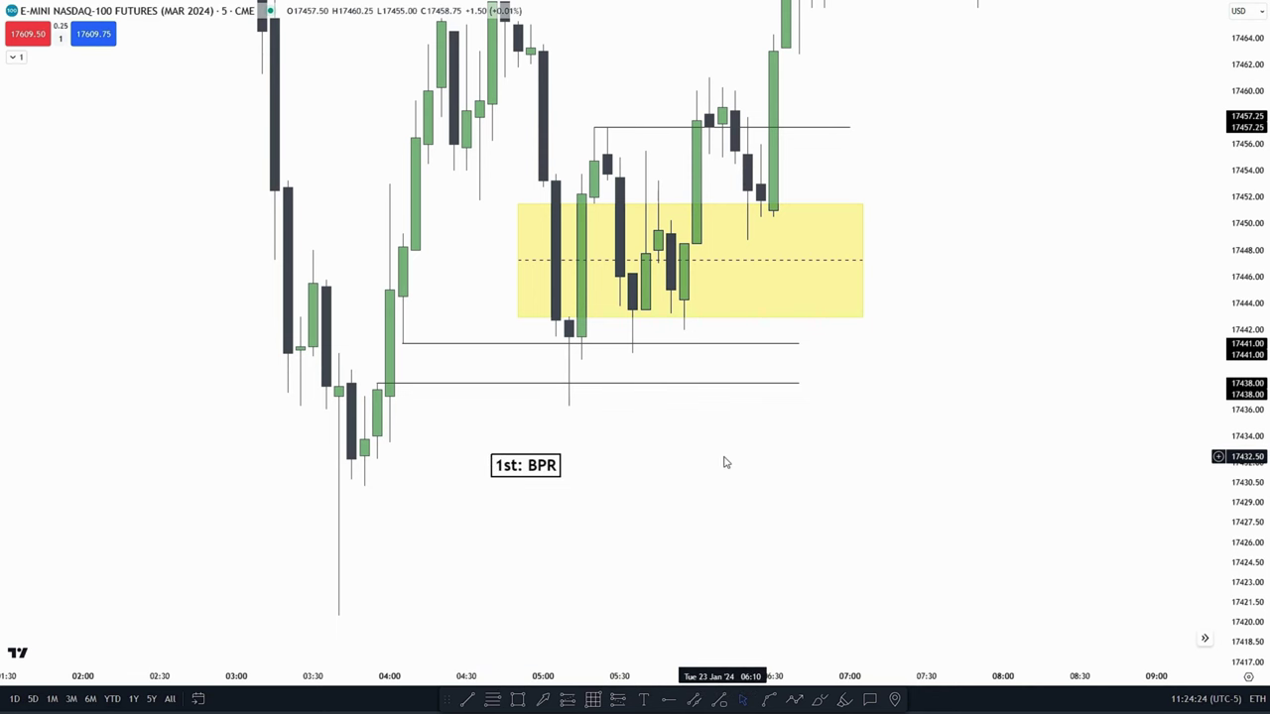
pyautogui.moveTo(757, 470); pyautogui.dragTo(854, 488)
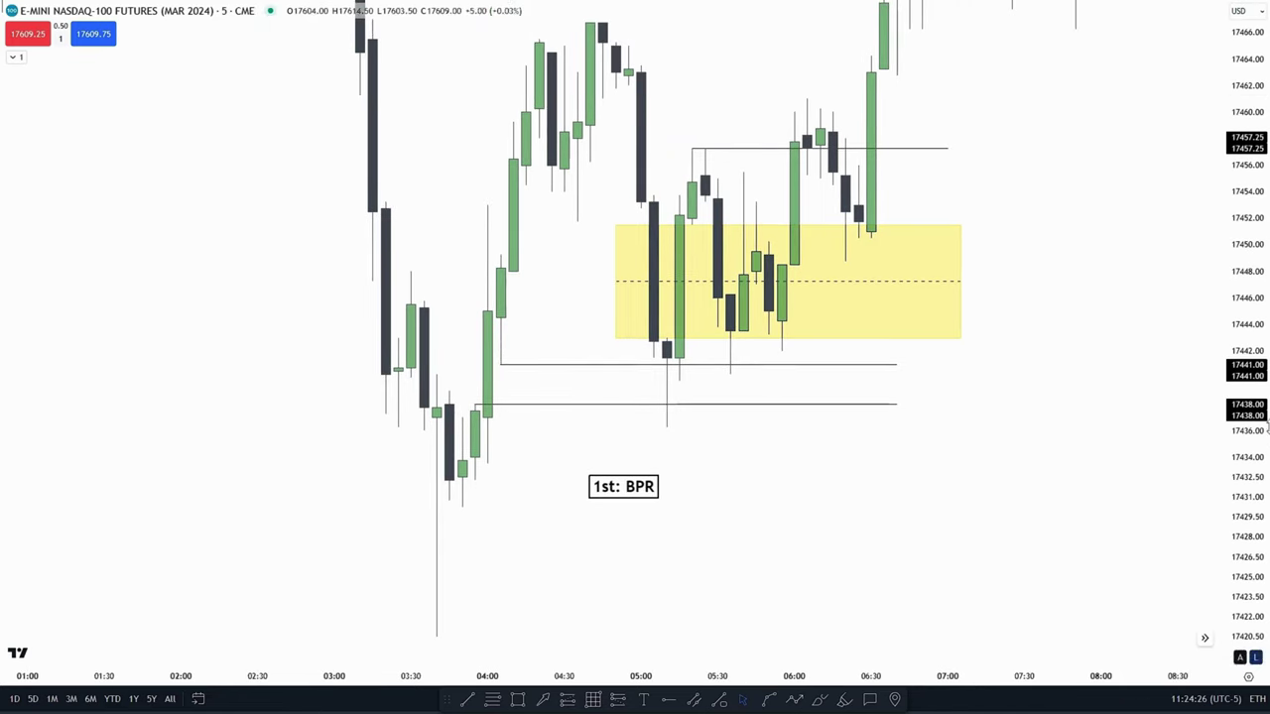
pyautogui.scroll(1, 1015, 484)
pyautogui.moveTo(732, 468); pyautogui.dragTo(791, 504)
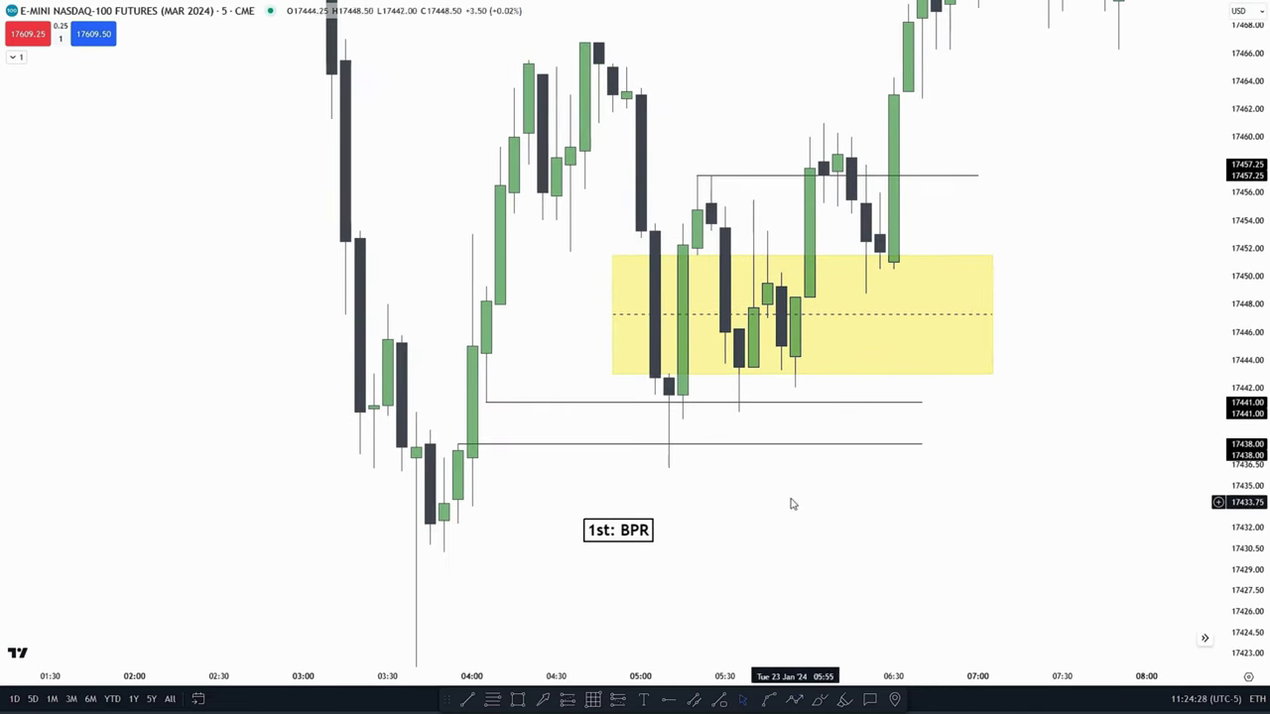
# Add the text label "2nd: must deliver from FVG" below the "1st: BPR" label.
pyautogui.moveTo(790, 558); pyautogui.dragTo(718, 508)
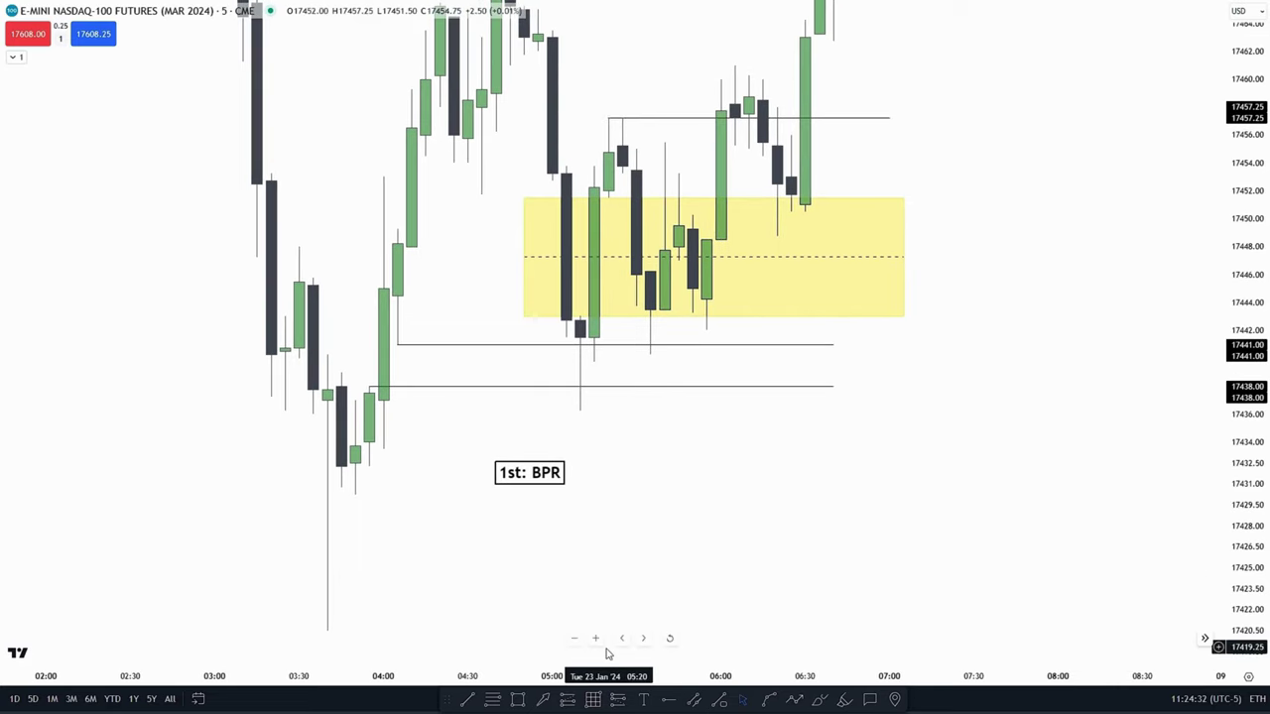
pyautogui.click(643, 698)
pyautogui.click(497, 504)
pyautogui.write('2nd: must deliver from FVG')
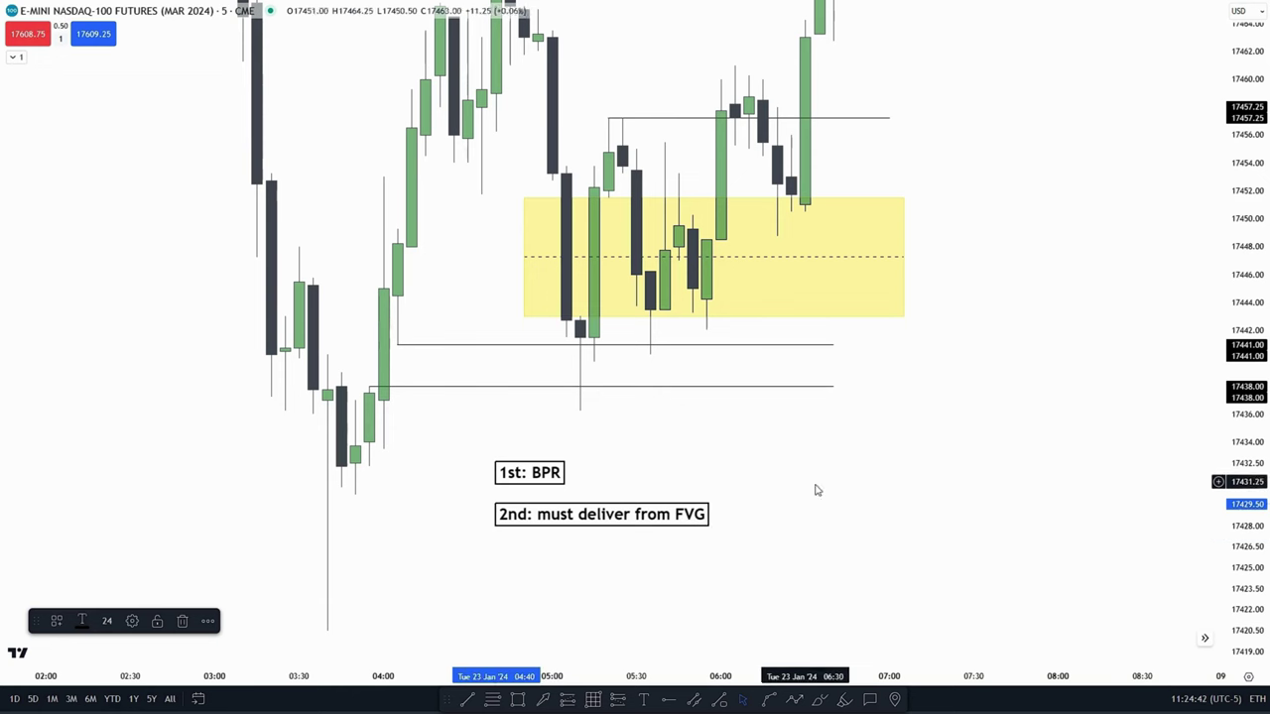
pyautogui.click(875, 494)
# Draw a horizontal trend line from the 04:40 high at 17466.75 to 06:30 and label it "old high".
pyautogui.moveTo(823, 450); pyautogui.dragTo(836, 491)
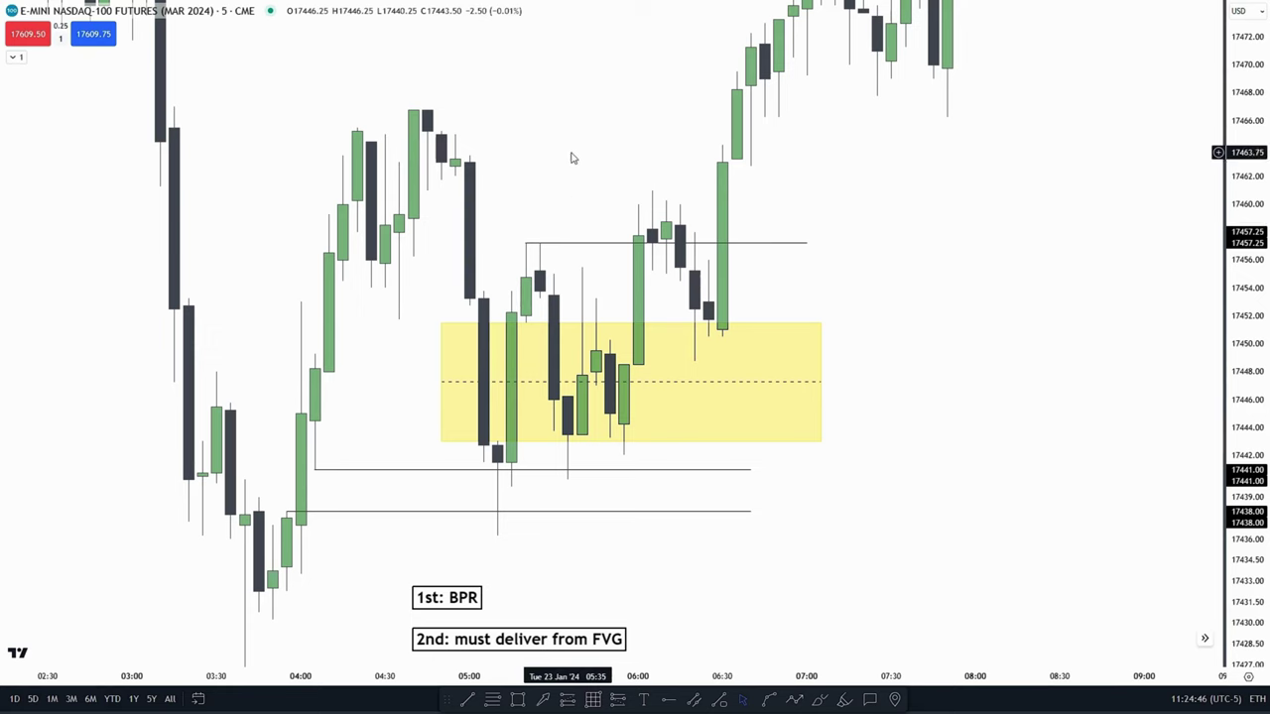
pyautogui.moveTo(569, 155); pyautogui.dragTo(600, 164)
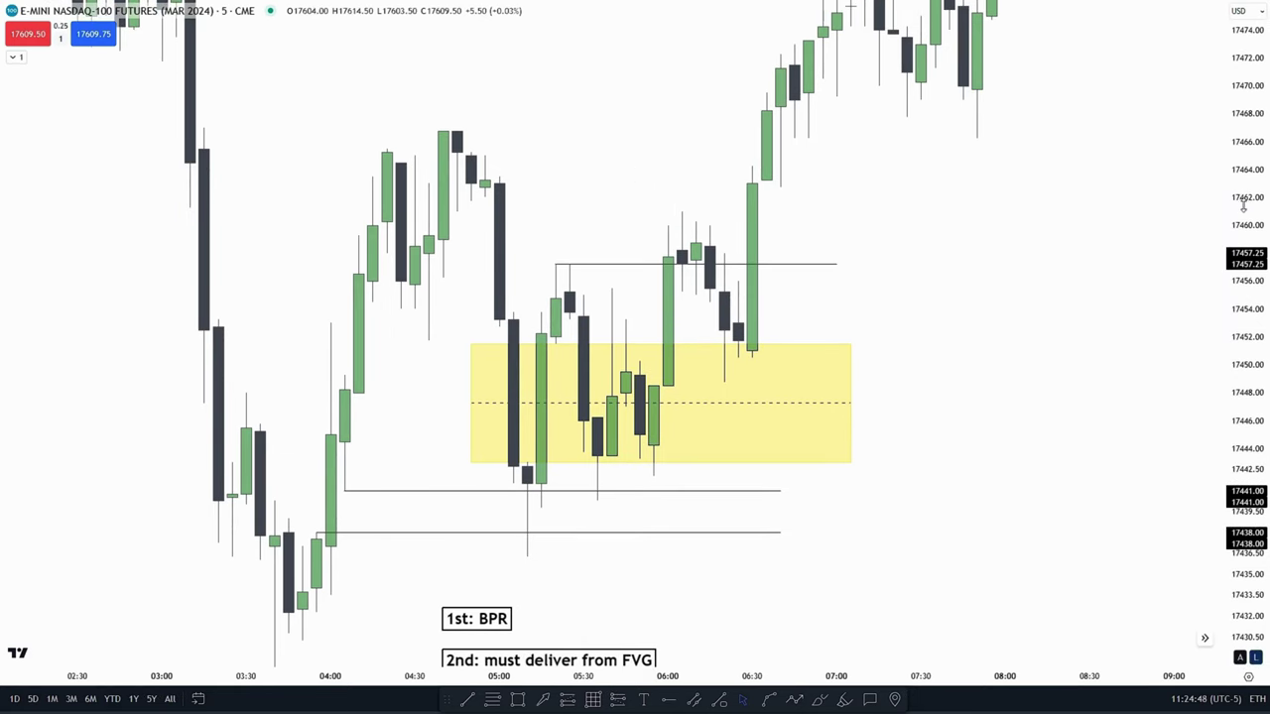
pyautogui.moveTo(1241, 205); pyautogui.dragTo(1241, 238)
pyautogui.moveTo(934, 266); pyautogui.dragTo(907, 323)
pyautogui.click(467, 700)
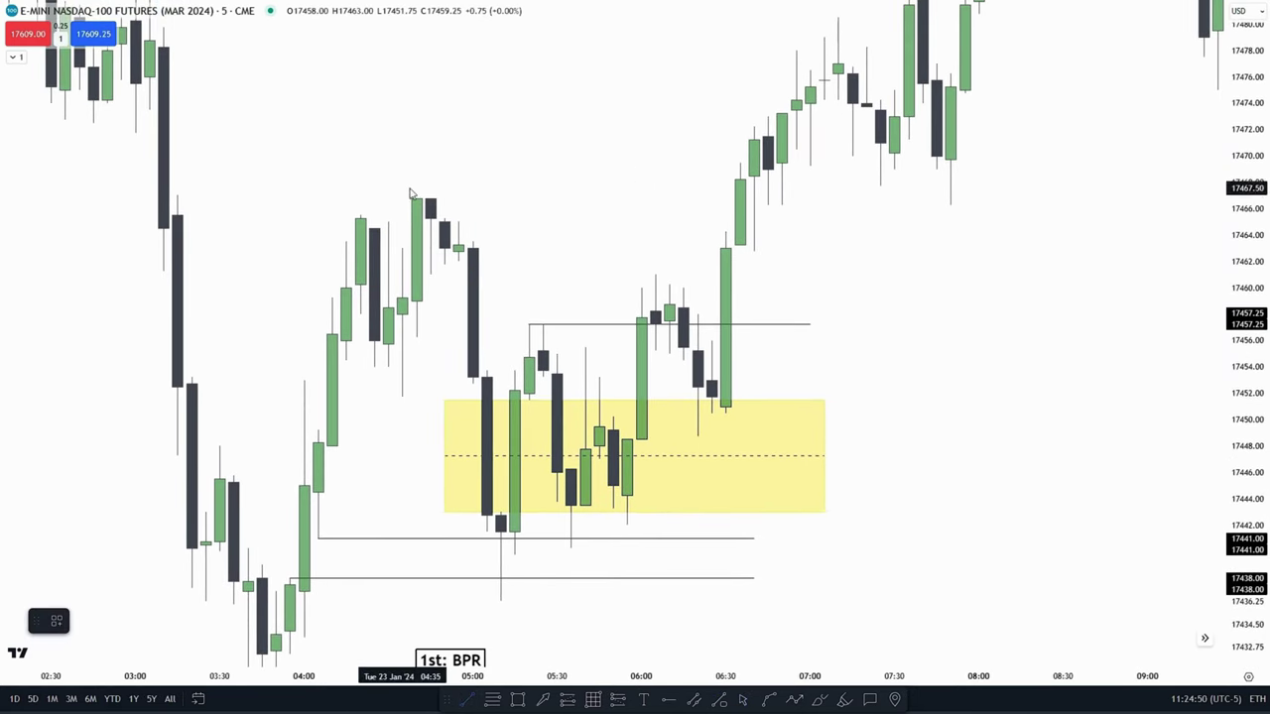
pyautogui.keyDown('shift'); pyautogui.click(727, 213); pyautogui.keyUp('shift')
pyautogui.click(176, 622)
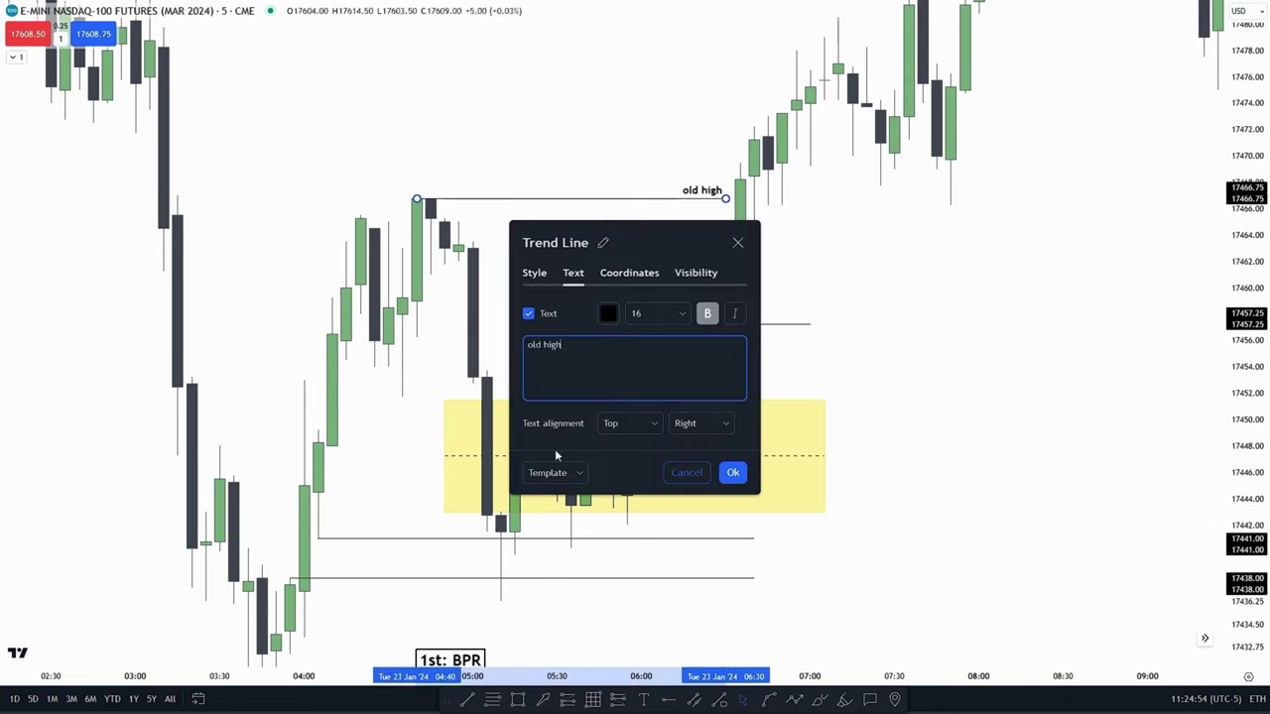
pyautogui.click(733, 472)
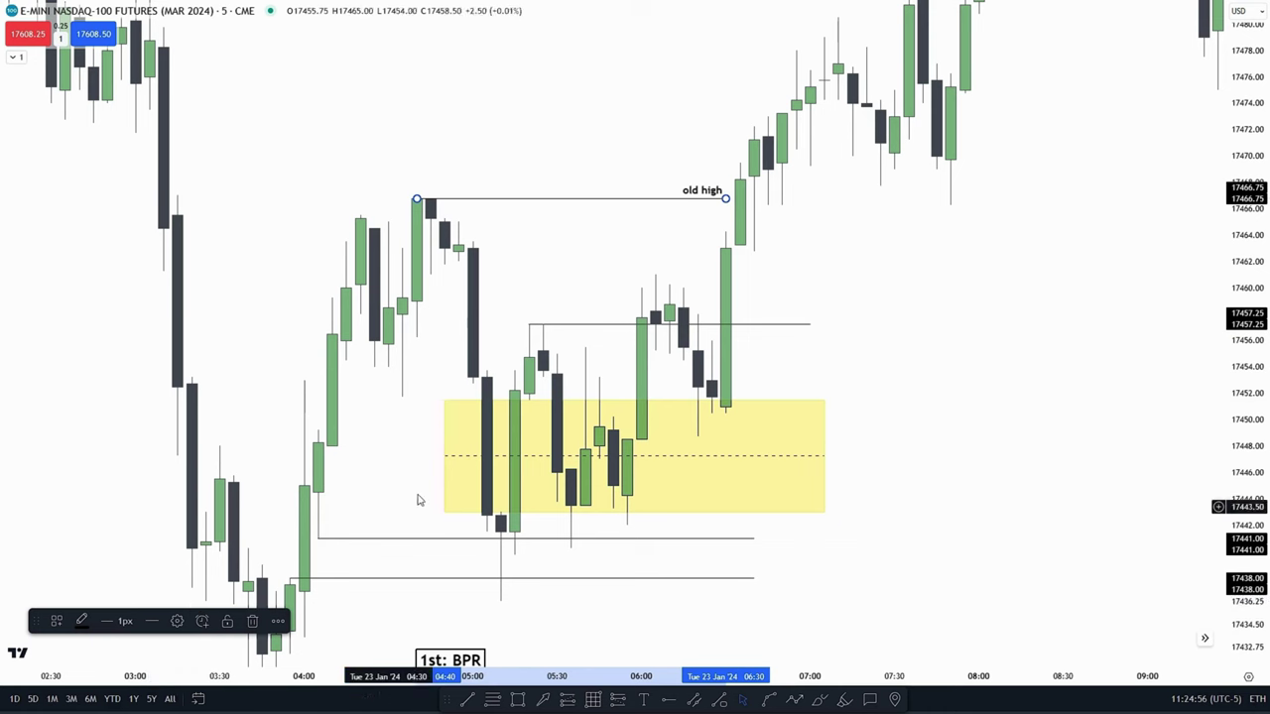
# Label the existing trend line at 17457.25 above the yellow zone "IRL".
pyautogui.click(539, 325)
pyautogui.click(159, 621)
pyautogui.click(176, 621)
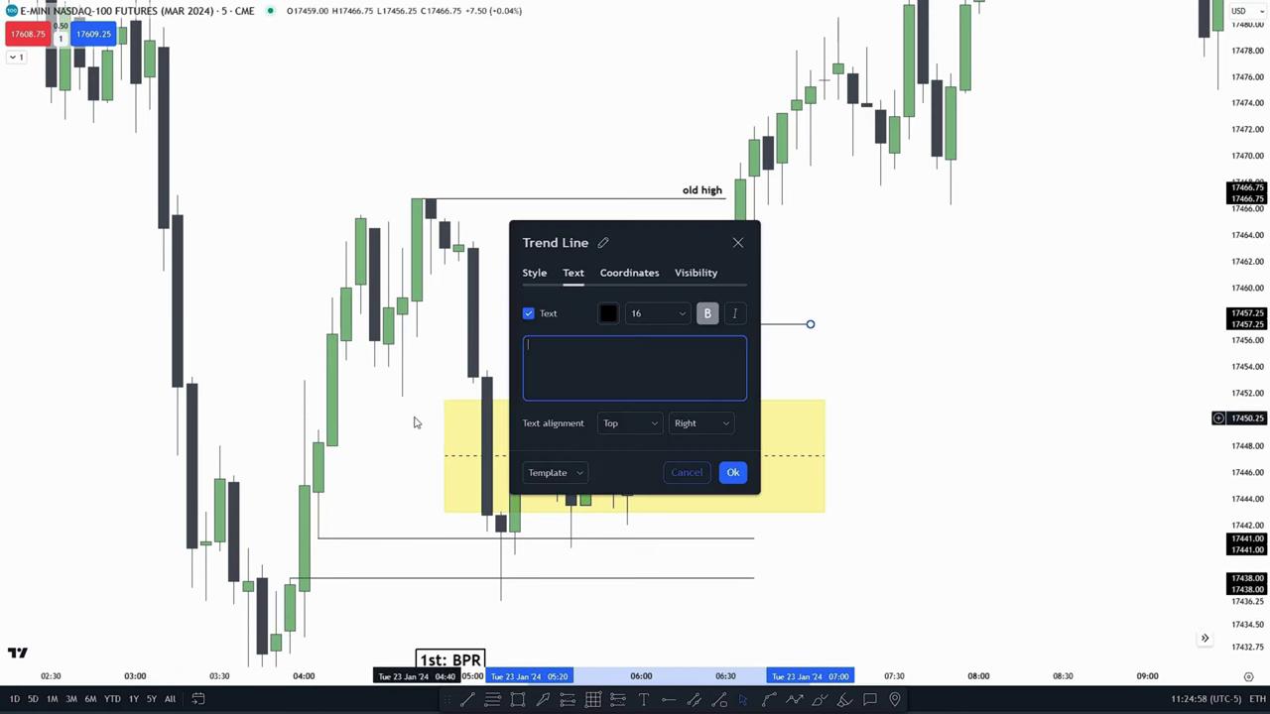
pyautogui.click(730, 473)
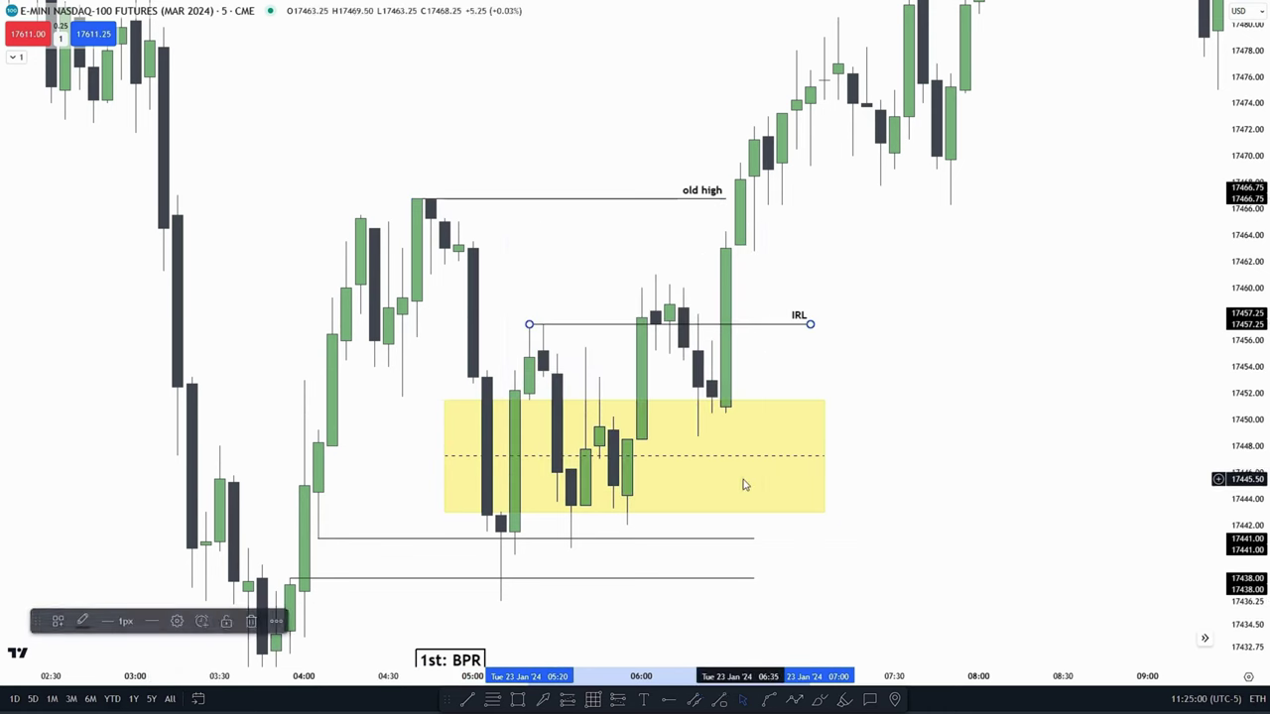
pyautogui.click(1056, 465)
# Place a long position from 05:20 to 06:25 with its entry on the yellow zone's midline at 17447.25.
pyautogui.moveTo(1026, 417); pyautogui.dragTo(1026, 275)
pyautogui.moveTo(1246, 348); pyautogui.dragTo(1246, 268)
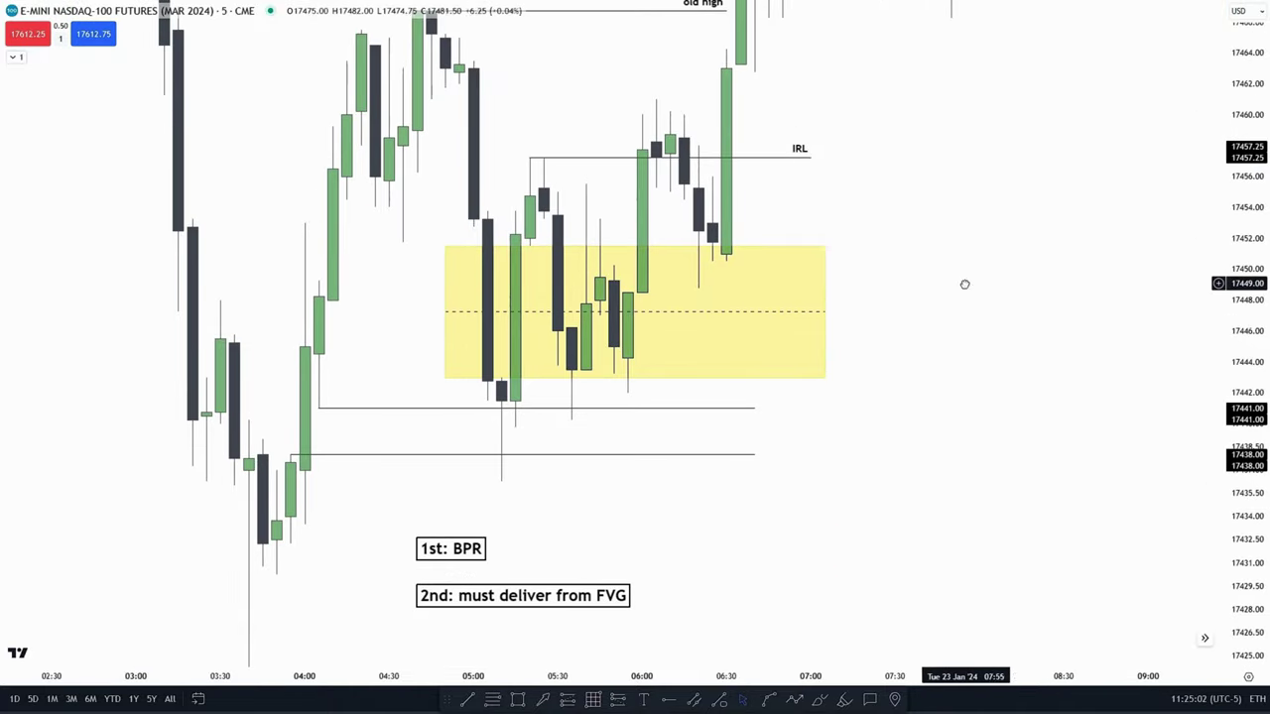
pyautogui.moveTo(963, 284); pyautogui.dragTo(950, 347)
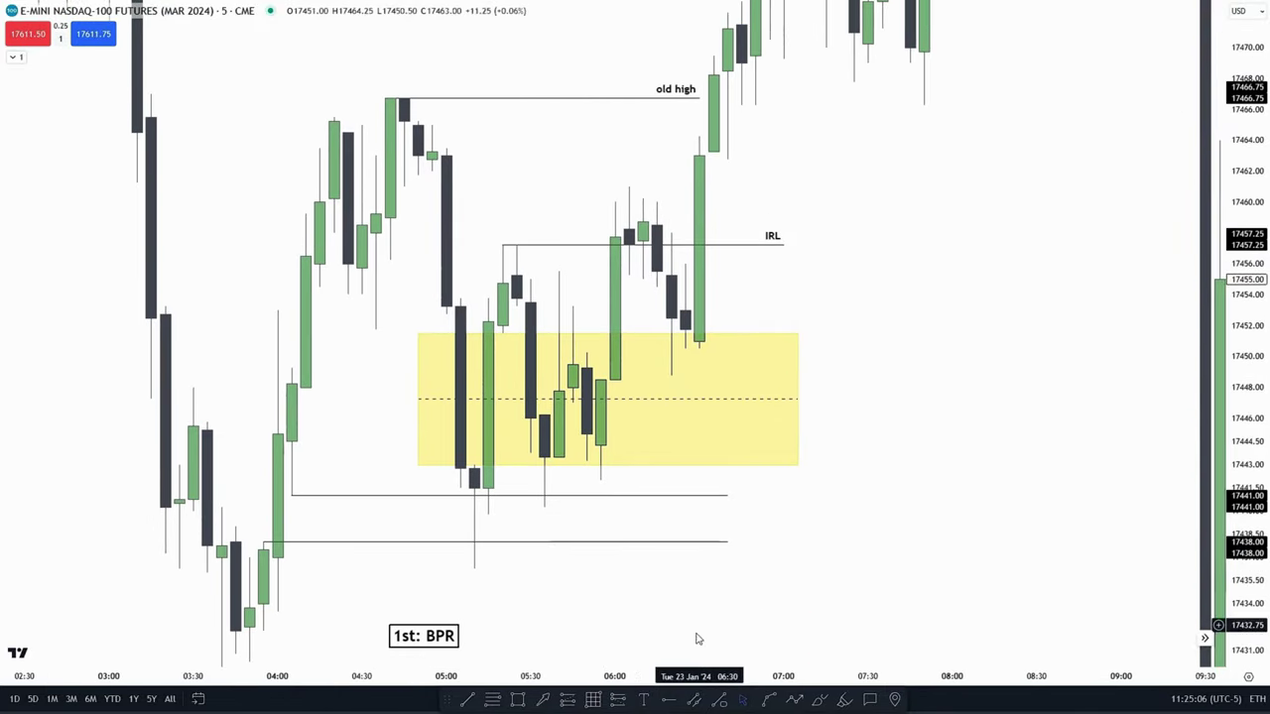
pyautogui.click(503, 341)
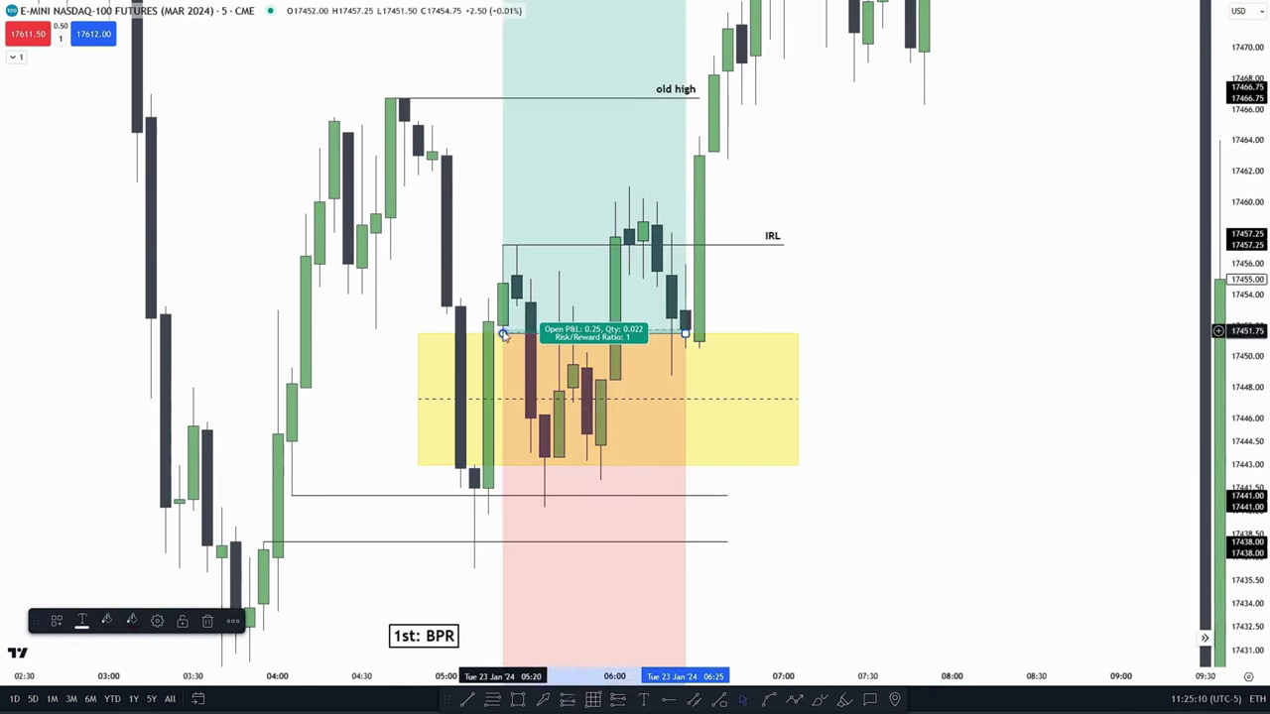
pyautogui.moveTo(588, 369); pyautogui.dragTo(589, 429)
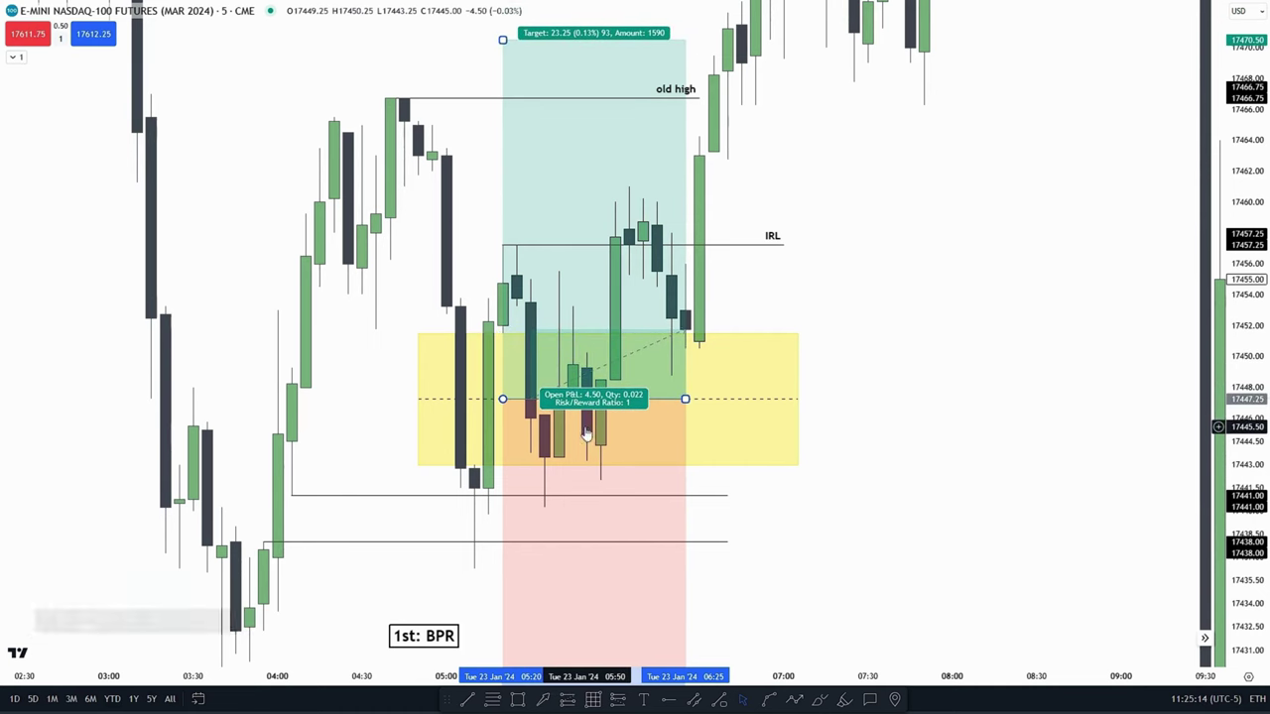
# Set the long position's stop to 17436.25 at the swing low and its target to 17466.75 at the old high.
pyautogui.moveTo(844, 456); pyautogui.dragTo(845, 407)
pyautogui.moveTo(1246, 307); pyautogui.dragTo(1246, 441)
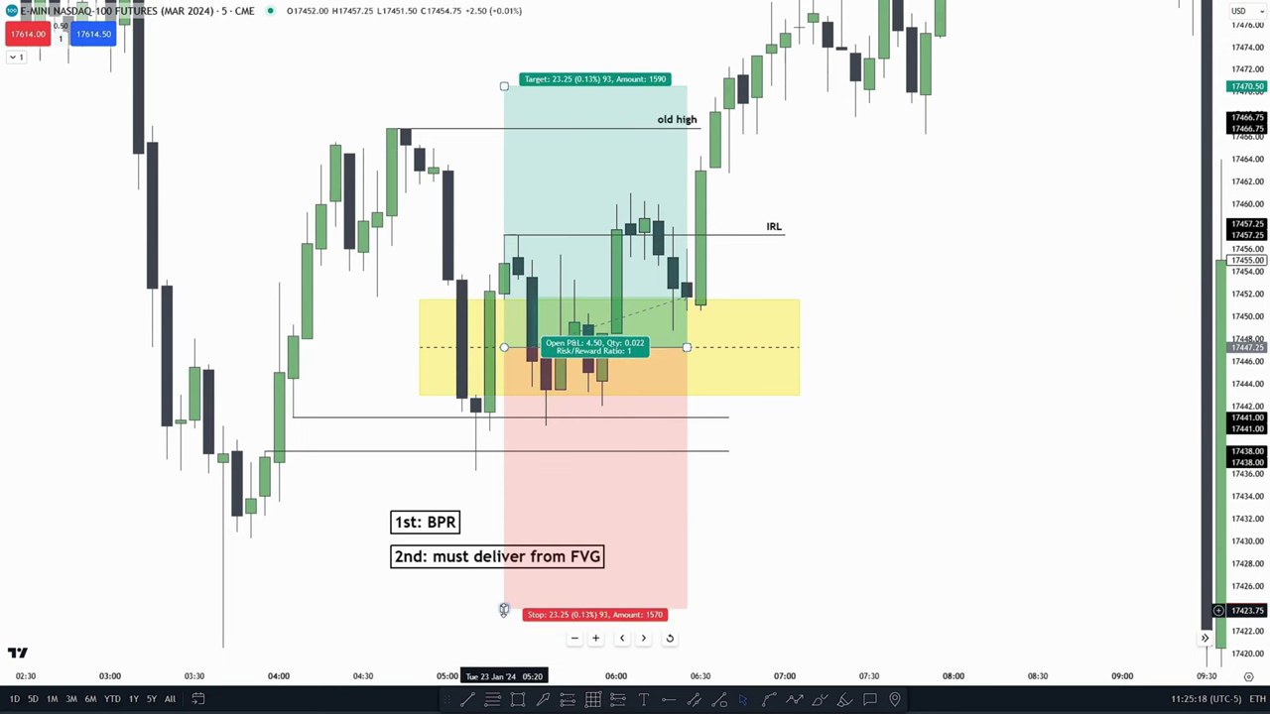
pyautogui.moveTo(503, 608); pyautogui.dragTo(474, 479)
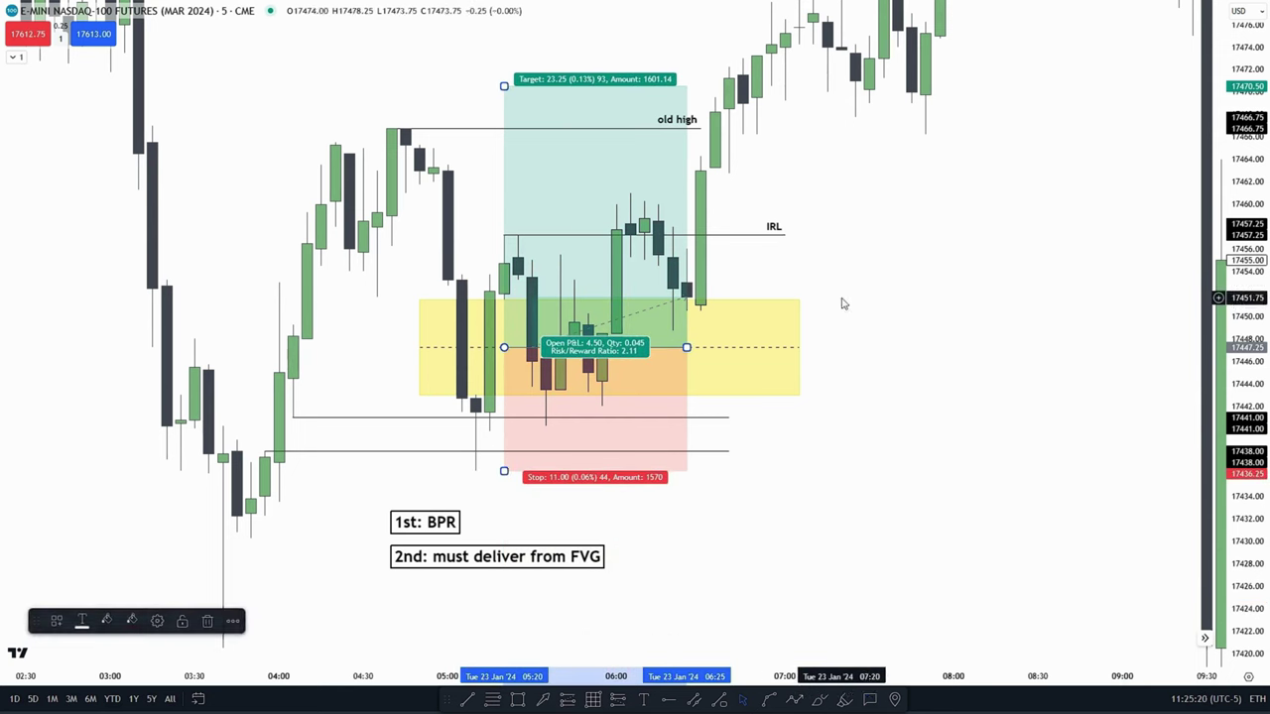
pyautogui.moveTo(841, 300); pyautogui.dragTo(842, 340)
pyautogui.moveTo(504, 126); pyautogui.dragTo(499, 167)
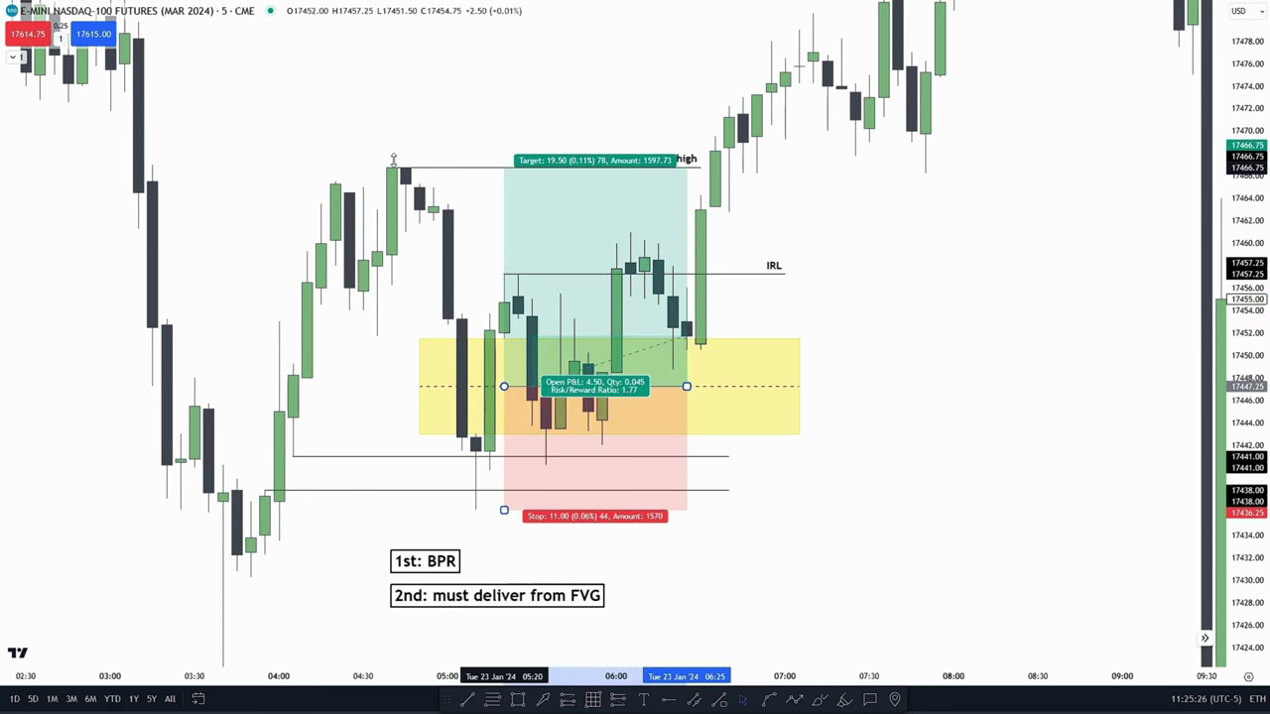
pyautogui.click(1218, 357)
pyautogui.click(623, 337)
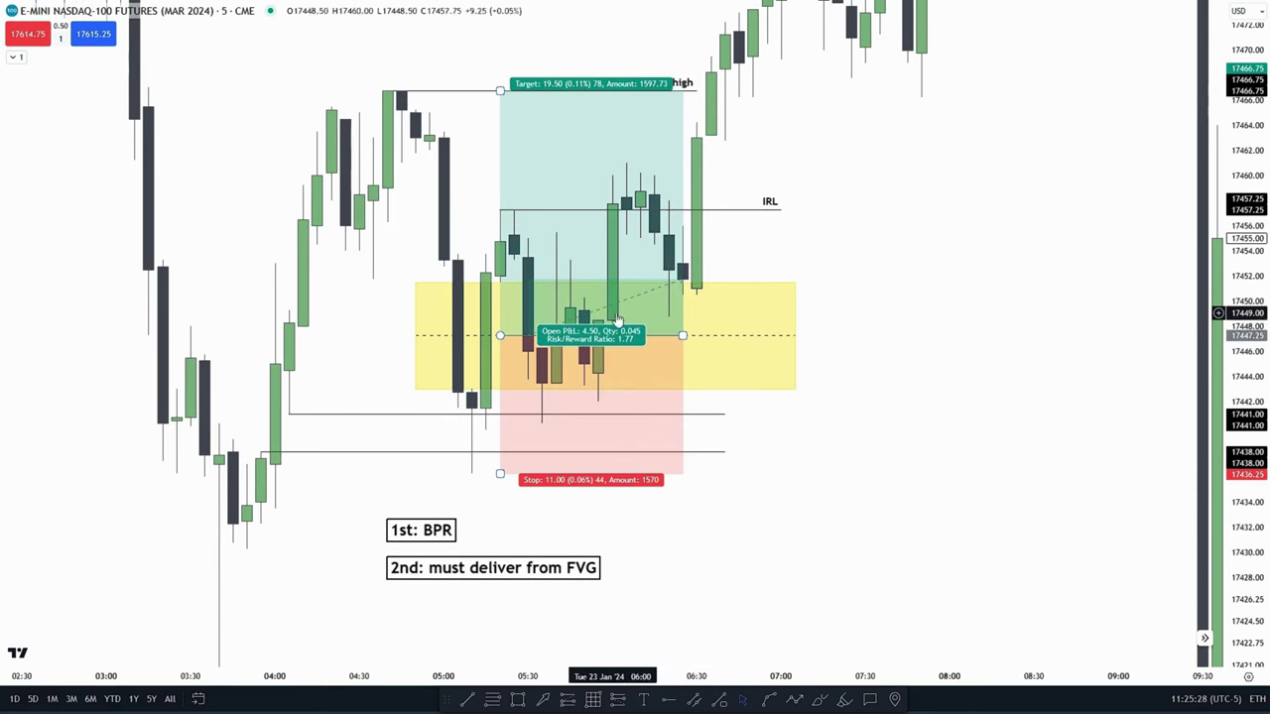
# Add the text label "3rd: atleast 2 RRR" below the "2nd: must deliver from FVG" label.
pyautogui.moveTo(843, 481); pyautogui.dragTo(828, 351)
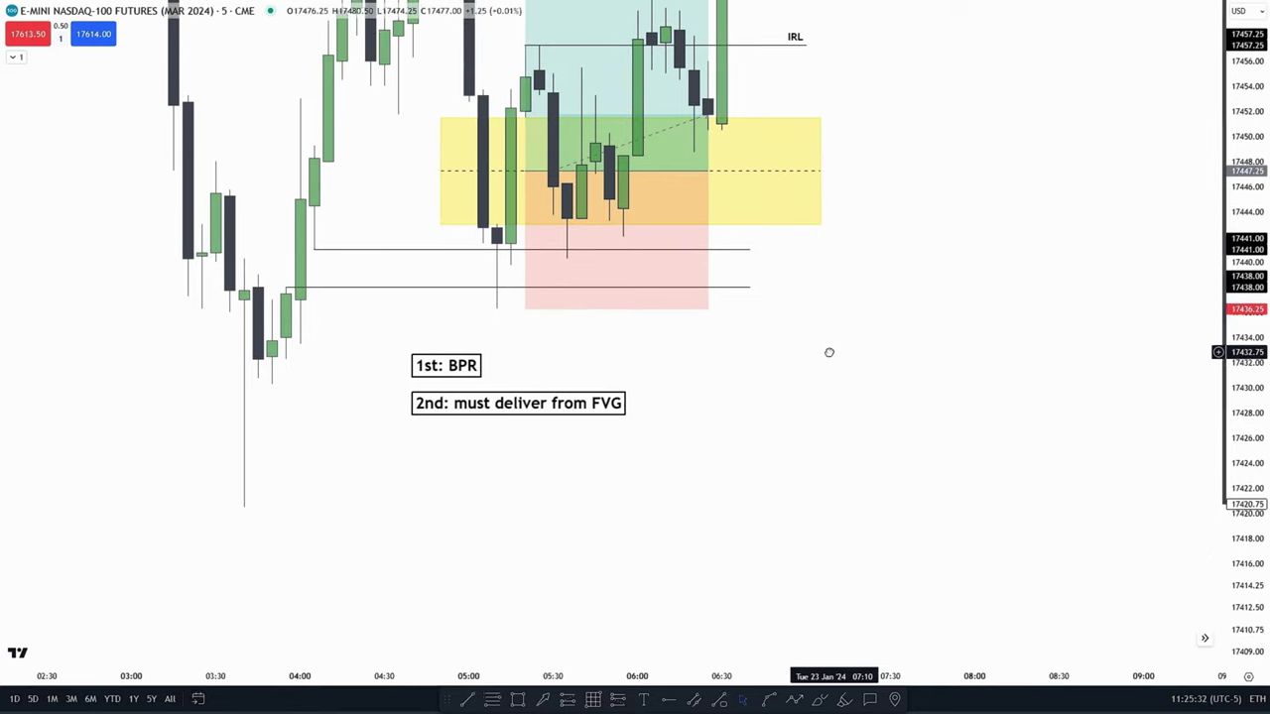
pyautogui.click(644, 701)
pyautogui.click(416, 441)
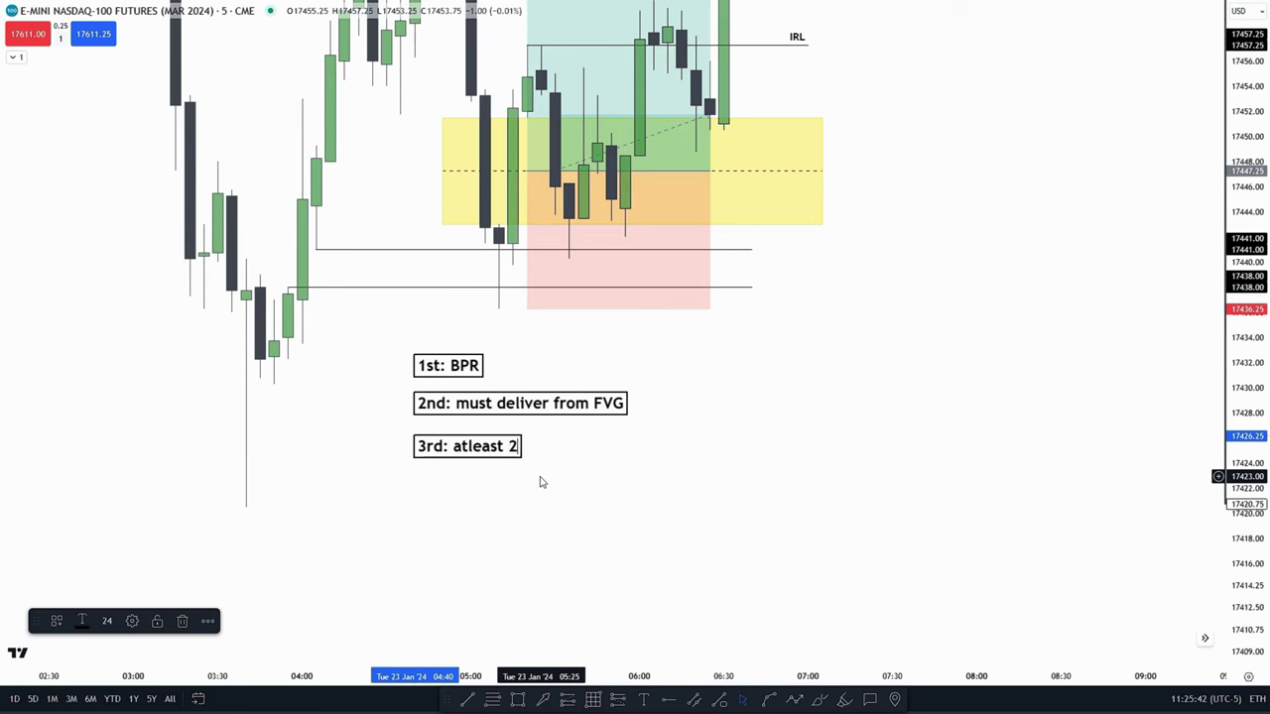
pyautogui.click(543, 482)
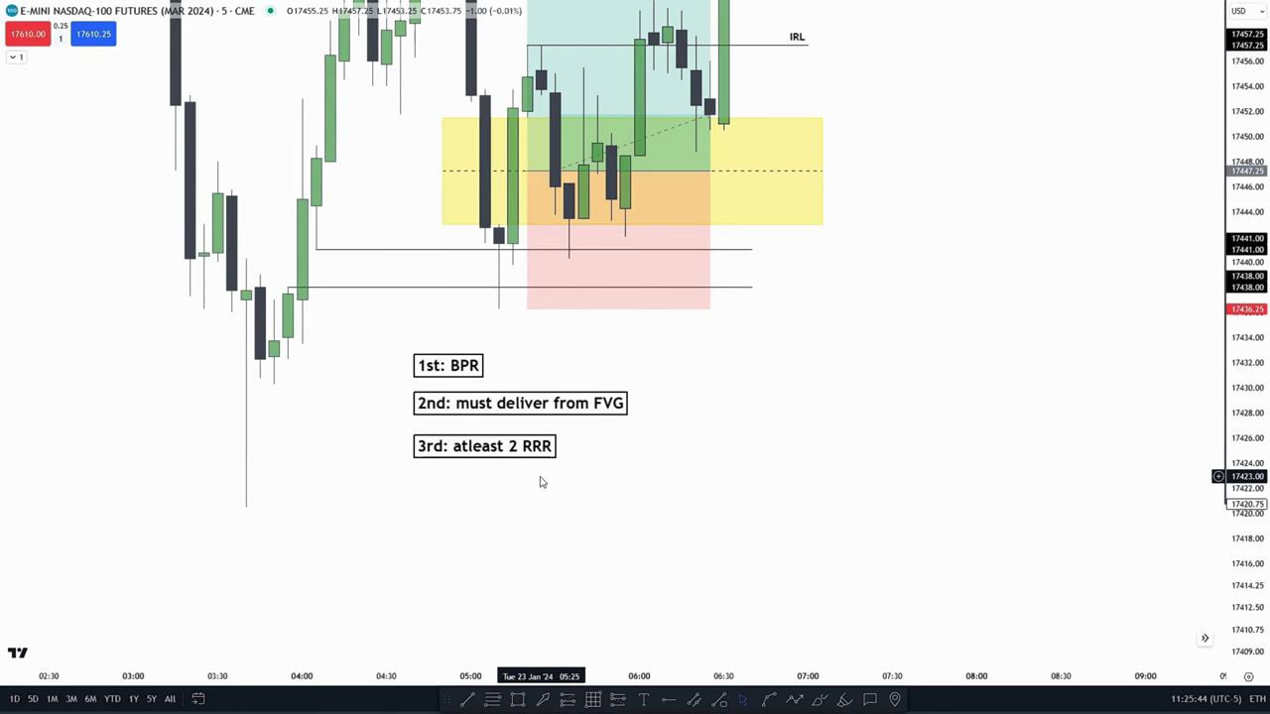
# Examine the long position's risk and reward in relation to the IRL and old high lines.
pyautogui.moveTo(737, 308); pyautogui.dragTo(732, 388)
pyautogui.moveTo(1245, 213); pyautogui.dragTo(1240, 276)
pyautogui.moveTo(988, 249); pyautogui.dragTo(963, 358)
pyautogui.moveTo(1060, 354); pyautogui.dragTo(1020, 396)
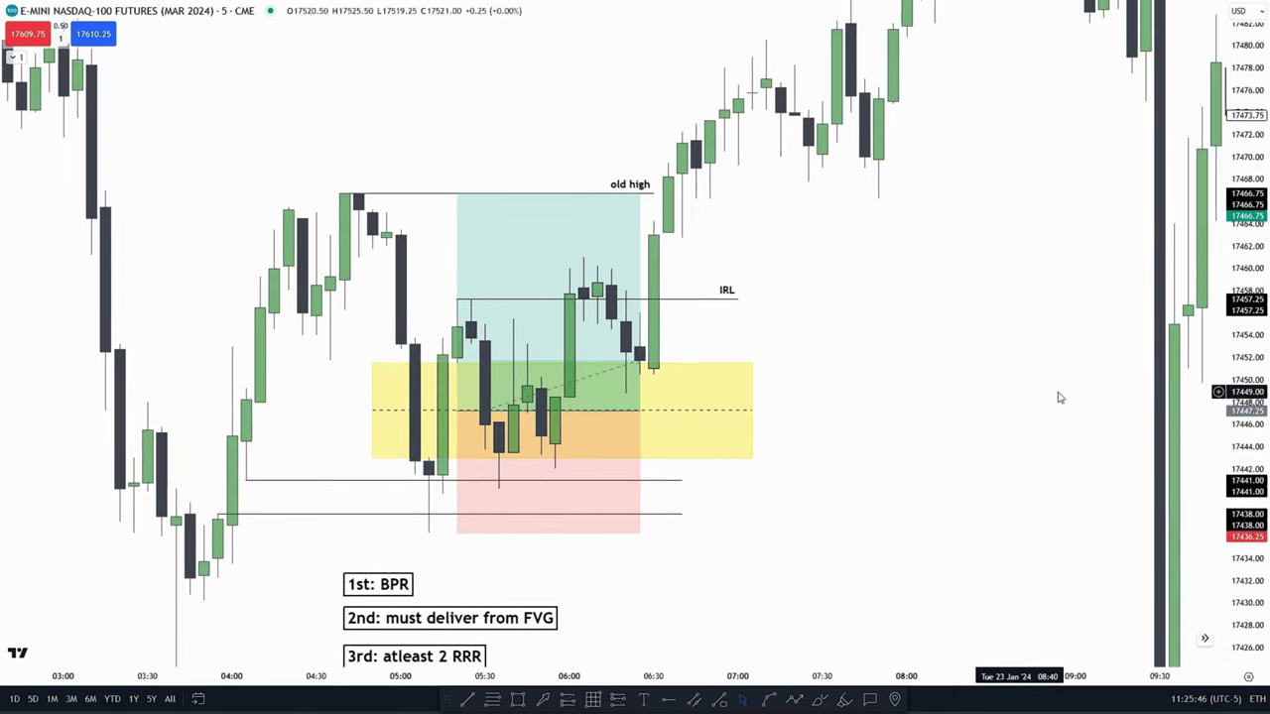
pyautogui.moveTo(1242, 402); pyautogui.dragTo(1242, 349)
pyautogui.moveTo(962, 389); pyautogui.dragTo(971, 325)
pyautogui.moveTo(842, 302); pyautogui.dragTo(876, 238)
pyautogui.moveTo(811, 159); pyautogui.dragTo(845, 196)
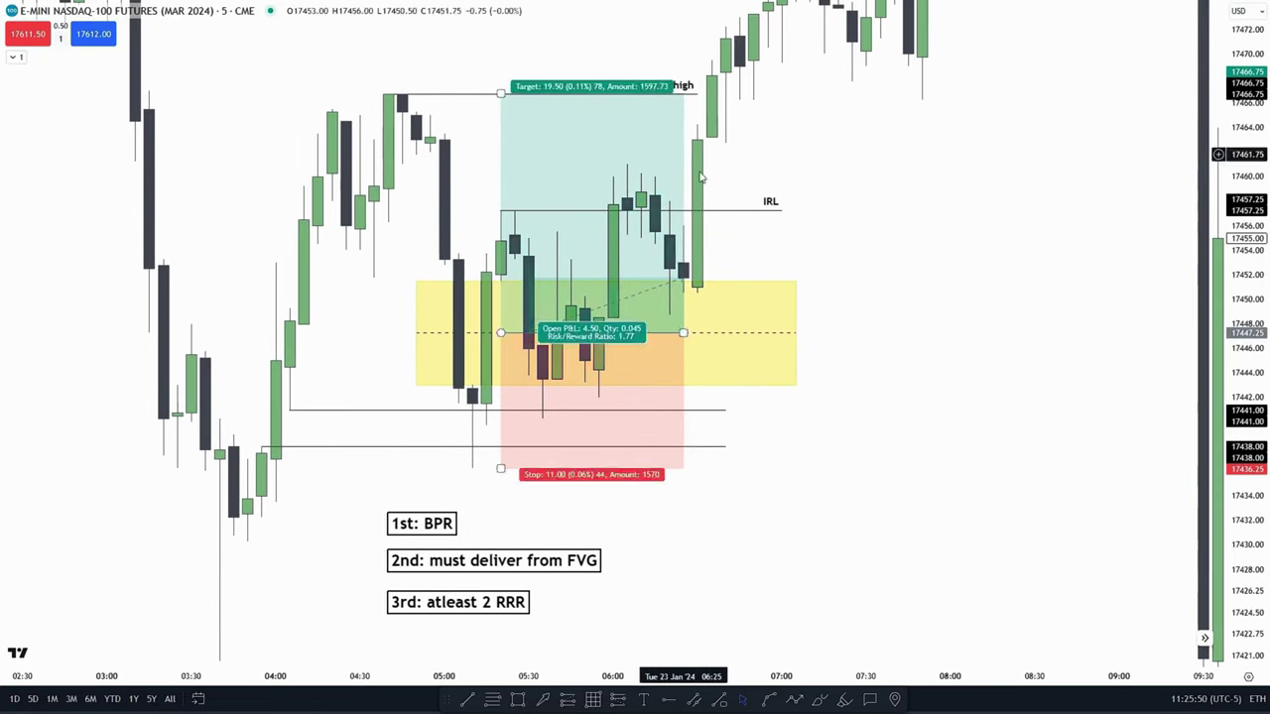
# Add the text label "4rd: target IRL / Old high" below the "3rd: atleast 2 RRR" label.
pyautogui.moveTo(1016, 395); pyautogui.dragTo(969, 162)
pyautogui.moveTo(758, 427); pyautogui.dragTo(786, 463)
pyautogui.click(646, 702)
pyautogui.click(644, 700)
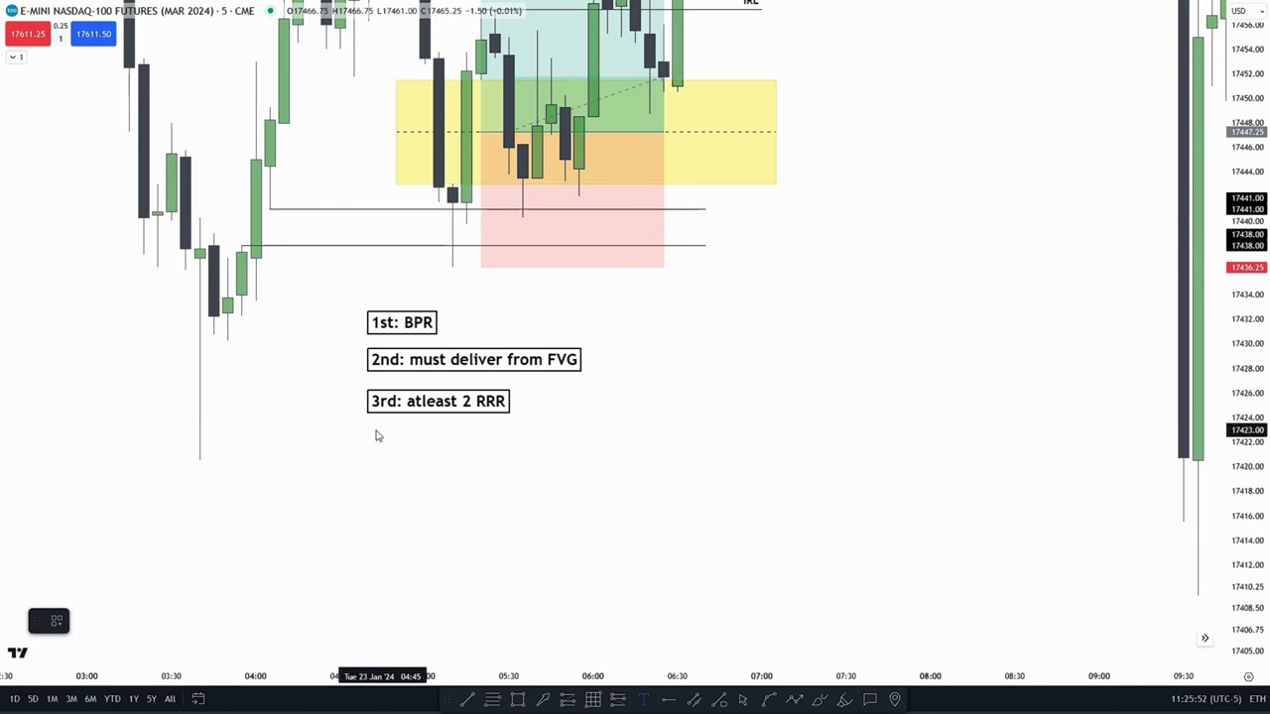
pyautogui.click(371, 436)
pyautogui.write('4rd: target IRL / Old')
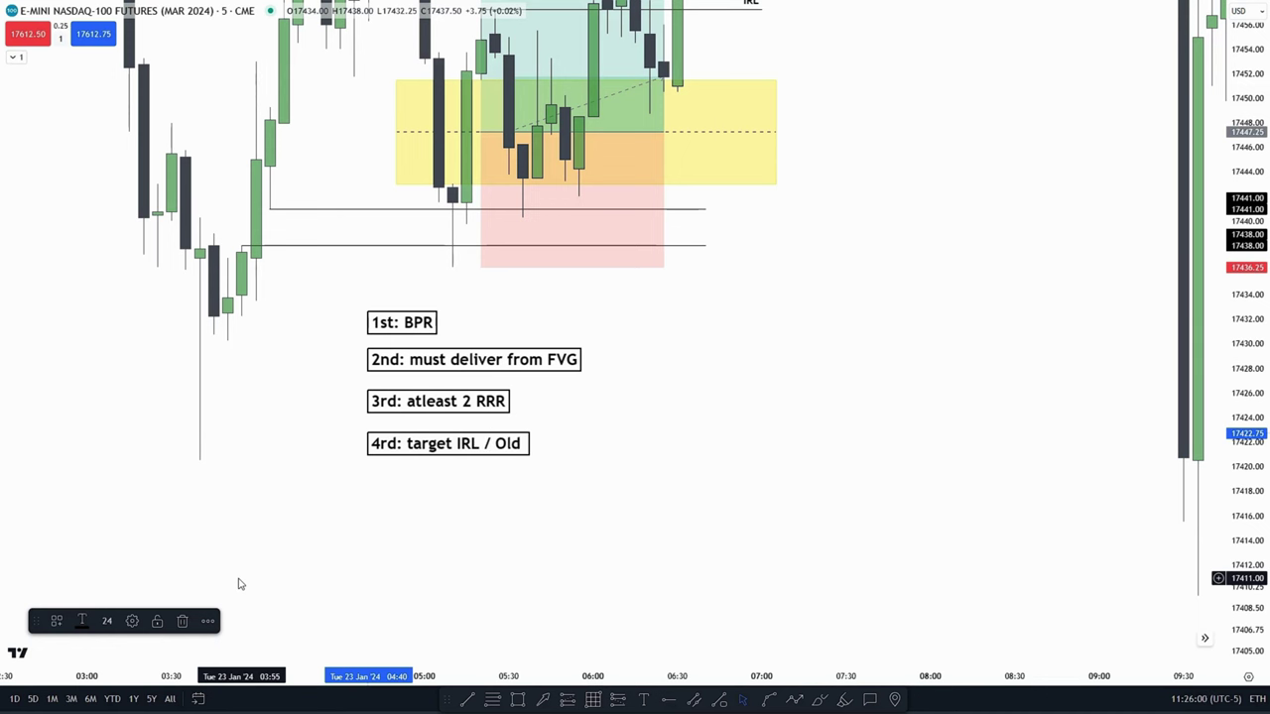
pyautogui.write('high')
pyautogui.click(607, 535)
# Examine the price move beyond the IRL and old high lines together with the earlier highs on the chart.
pyautogui.moveTo(834, 321); pyautogui.dragTo(806, 556)
pyautogui.moveTo(1260, 334); pyautogui.dragTo(1267, 294)
pyautogui.moveTo(844, 262); pyautogui.dragTo(859, 342)
pyautogui.moveTo(924, 476); pyautogui.dragTo(923, 270)
pyautogui.moveTo(757, 434); pyautogui.dragTo(762, 533)
pyautogui.moveTo(887, 282); pyautogui.dragTo(890, 406)
pyautogui.scroll(-3, 1071, 318)
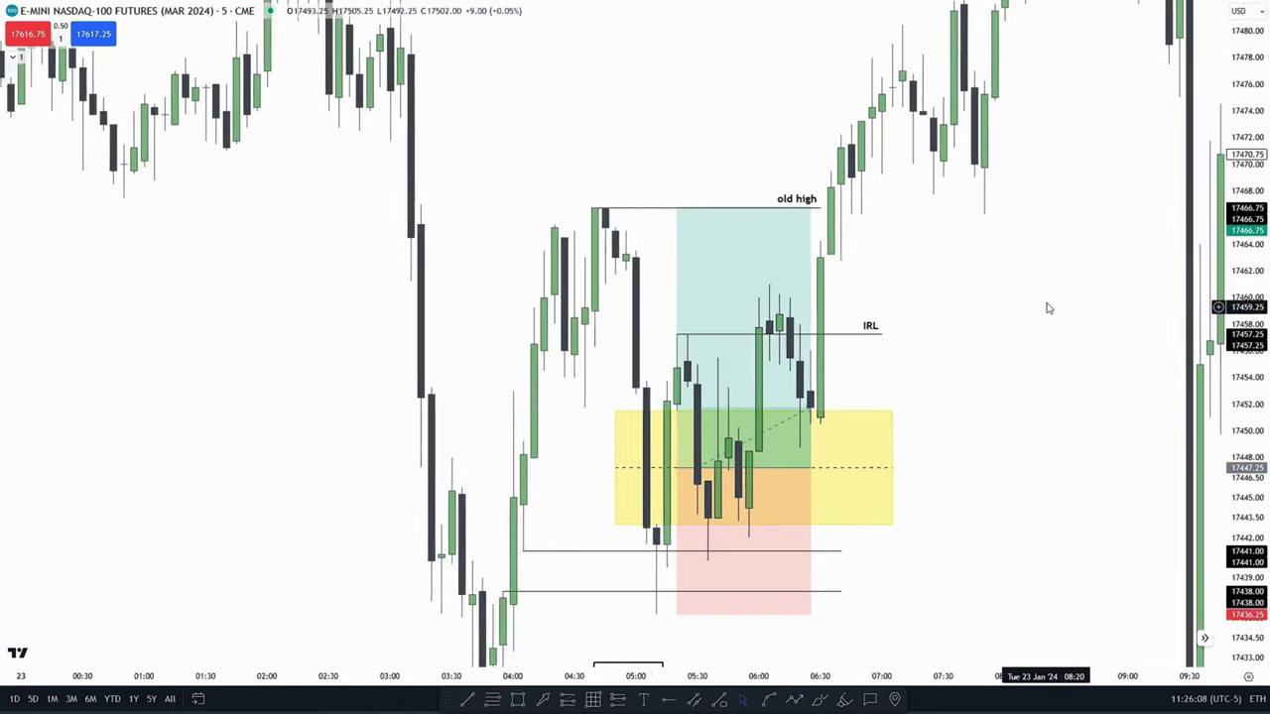
pyautogui.moveTo(1048, 308); pyautogui.dragTo(1015, 408)
pyautogui.moveTo(1246, 392); pyautogui.dragTo(1246, 438)
pyautogui.moveTo(804, 242); pyautogui.dragTo(766, 301)
pyautogui.scroll(-2, 744, 288)
pyautogui.moveTo(686, 239); pyautogui.dragTo(616, 246)
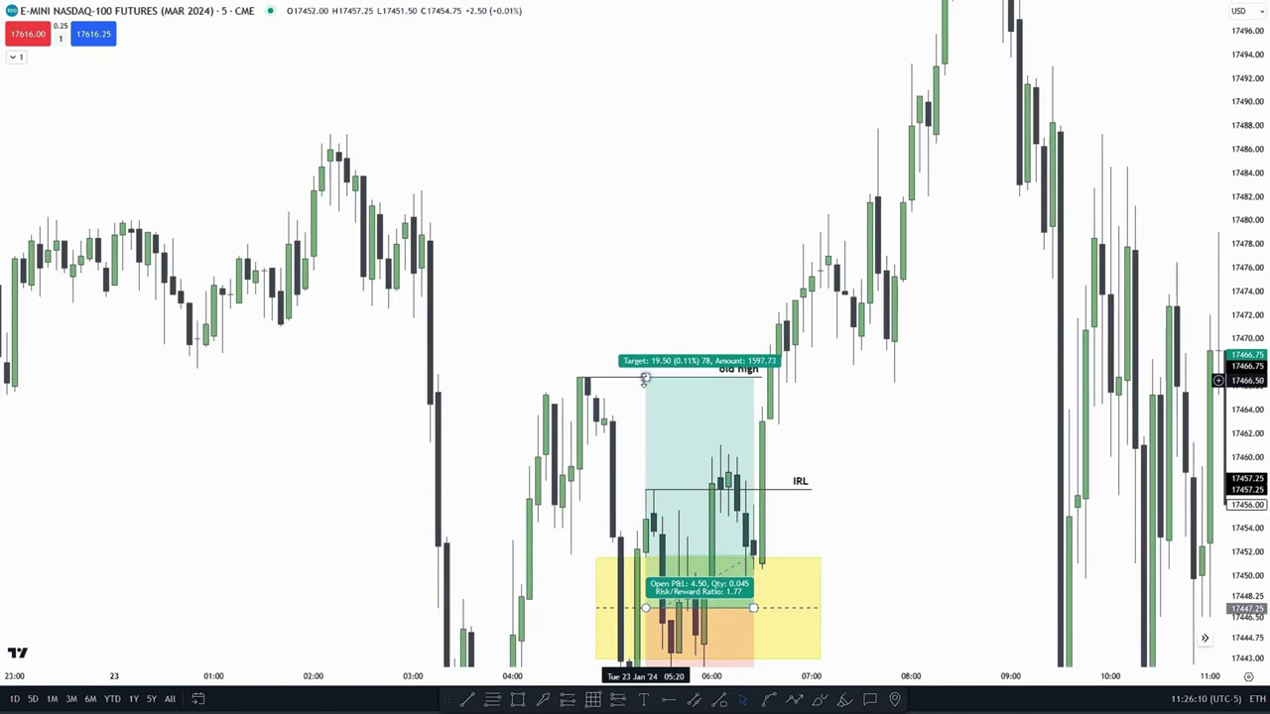
# Raise the long position's target well above the old high line.
pyautogui.moveTo(646, 378); pyautogui.dragTo(427, 189)
pyautogui.moveTo(511, 392); pyautogui.dragTo(454, 192)
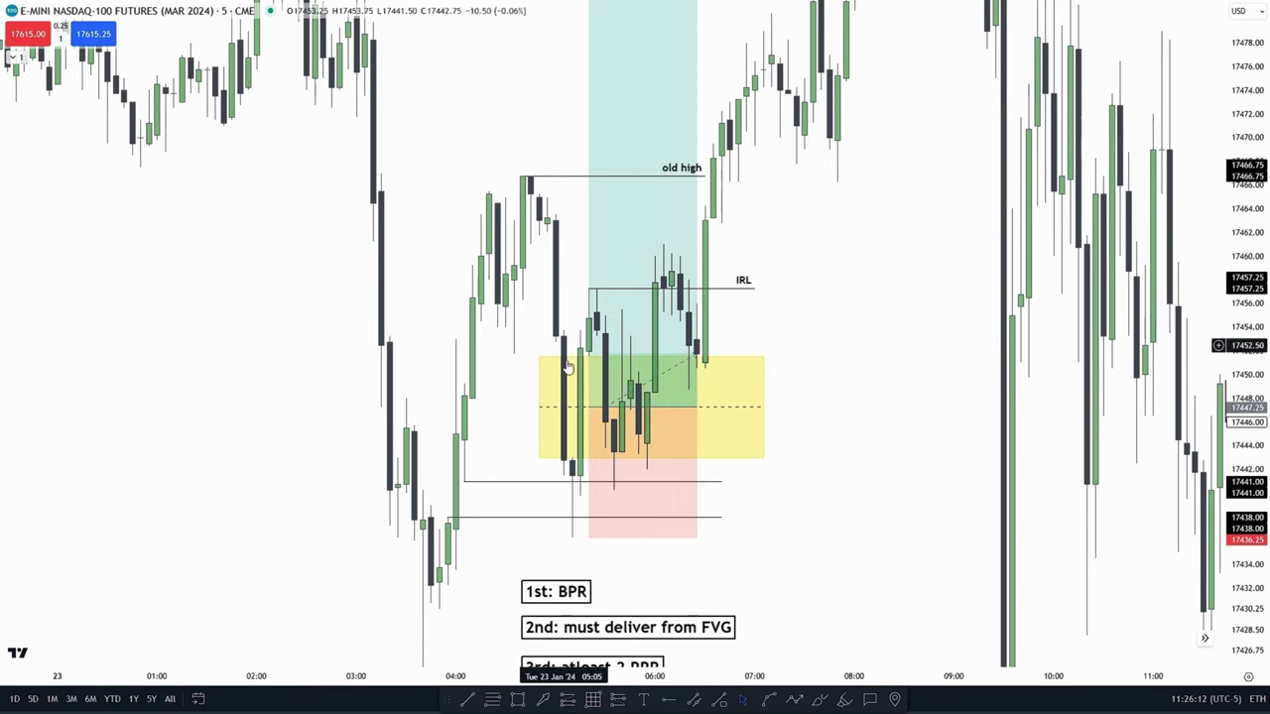
pyautogui.moveTo(815, 225); pyautogui.dragTo(796, 150)
pyautogui.moveTo(731, 304); pyautogui.dragTo(784, 298)
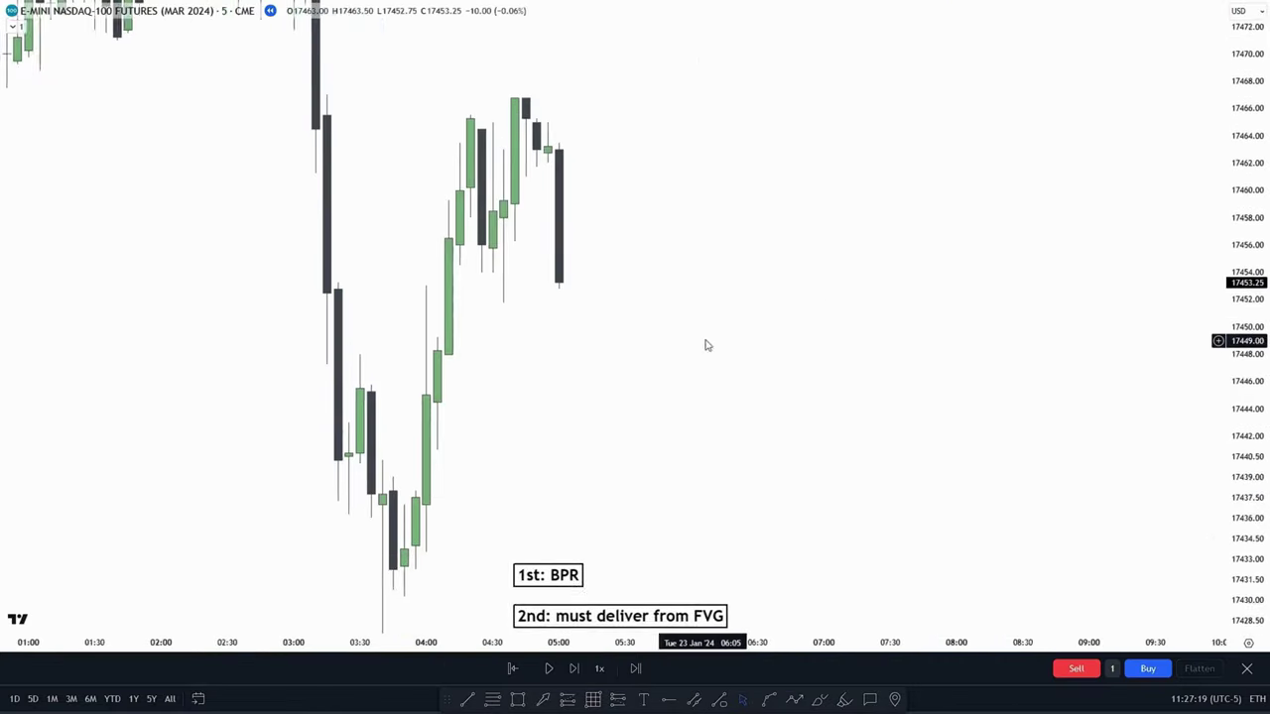
# Draw a Fibonacci retracement from the 03:40 low at 17420.50 to the 04:40 high at 17466.75.
pyautogui.moveTo(705, 343); pyautogui.dragTo(596, 360)
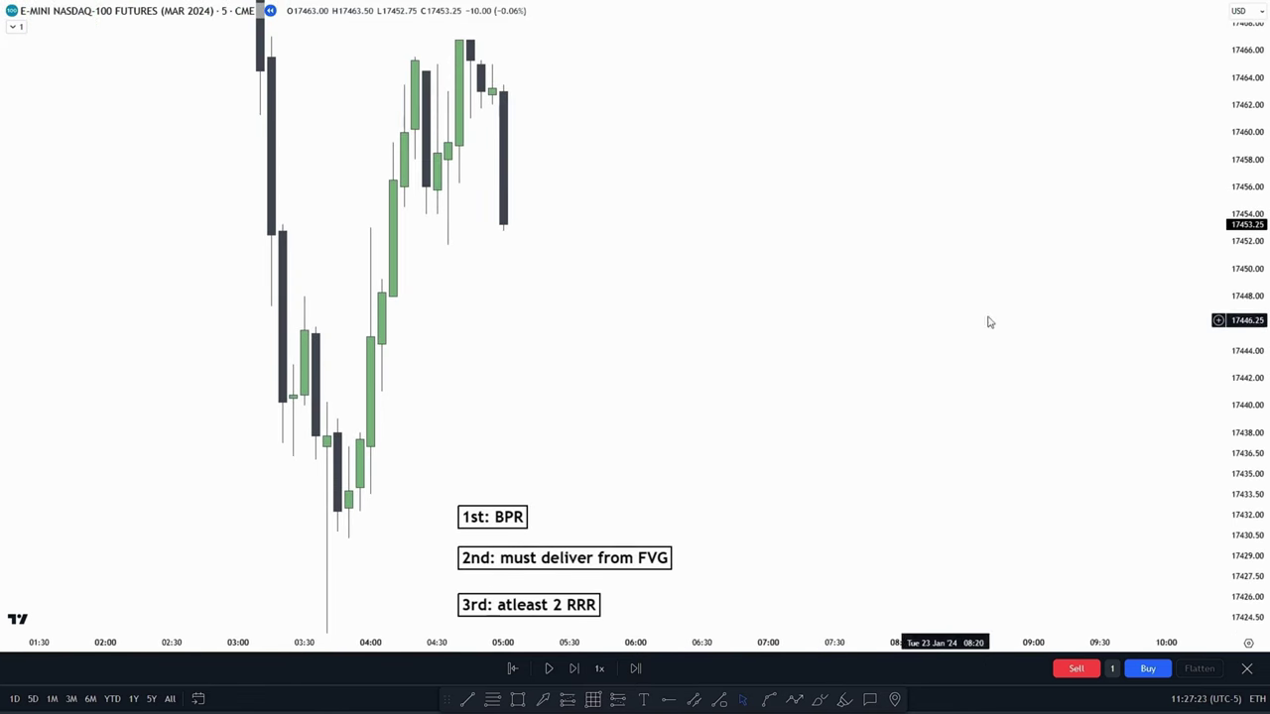
pyautogui.moveTo(1246, 267); pyautogui.dragTo(1246, 325)
pyautogui.moveTo(1246, 265); pyautogui.dragTo(1246, 358)
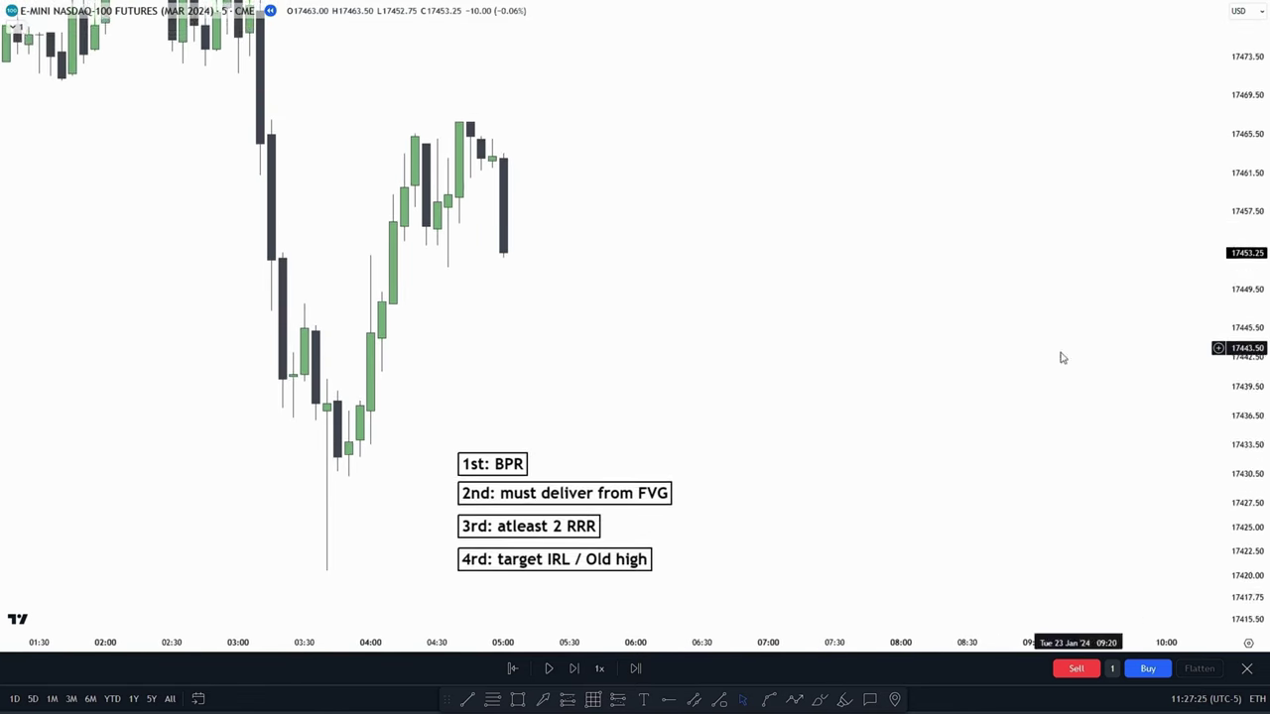
pyautogui.moveTo(1037, 367); pyautogui.dragTo(1079, 344)
pyautogui.click(492, 698)
pyautogui.click(369, 547)
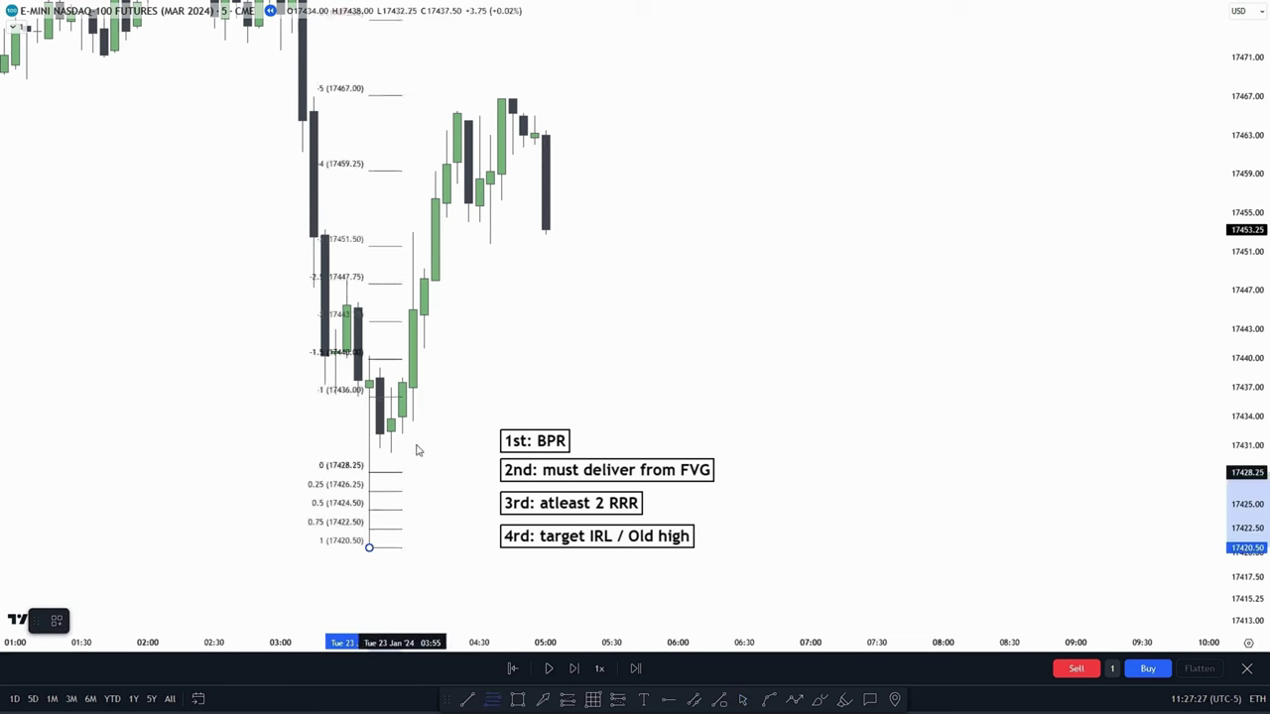
pyautogui.click(502, 99)
# Apply the saved template with the 0.5, 0.62, 0.705 and 0.79 levels to the Fibonacci retracement.
pyautogui.rightClick(502, 99)
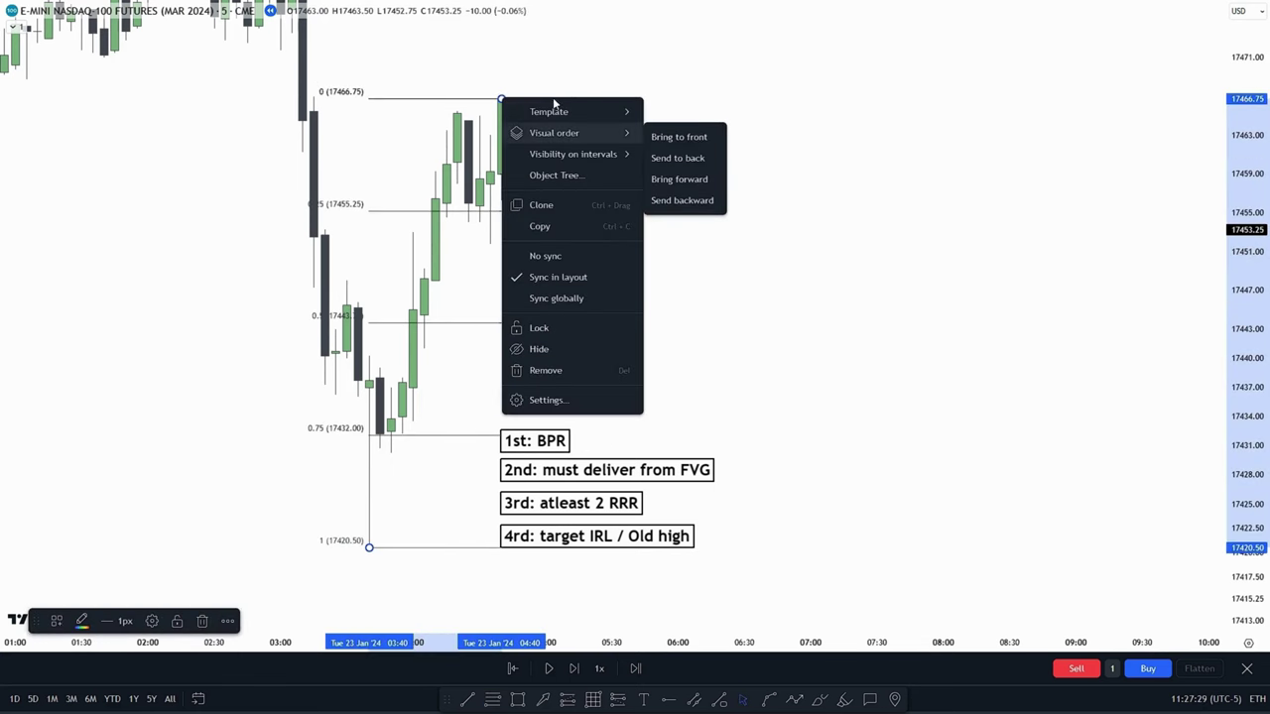
pyautogui.moveTo(555, 109)
pyautogui.click(674, 200)
# Draw a yellow rectangle with a midline from 03:55 over the gap between 17441.00 and 17438.00, extending past the latest candle.
pyautogui.moveTo(753, 260); pyautogui.dragTo(755, 272)
pyautogui.moveTo(1247, 283); pyautogui.dragTo(1247, 244)
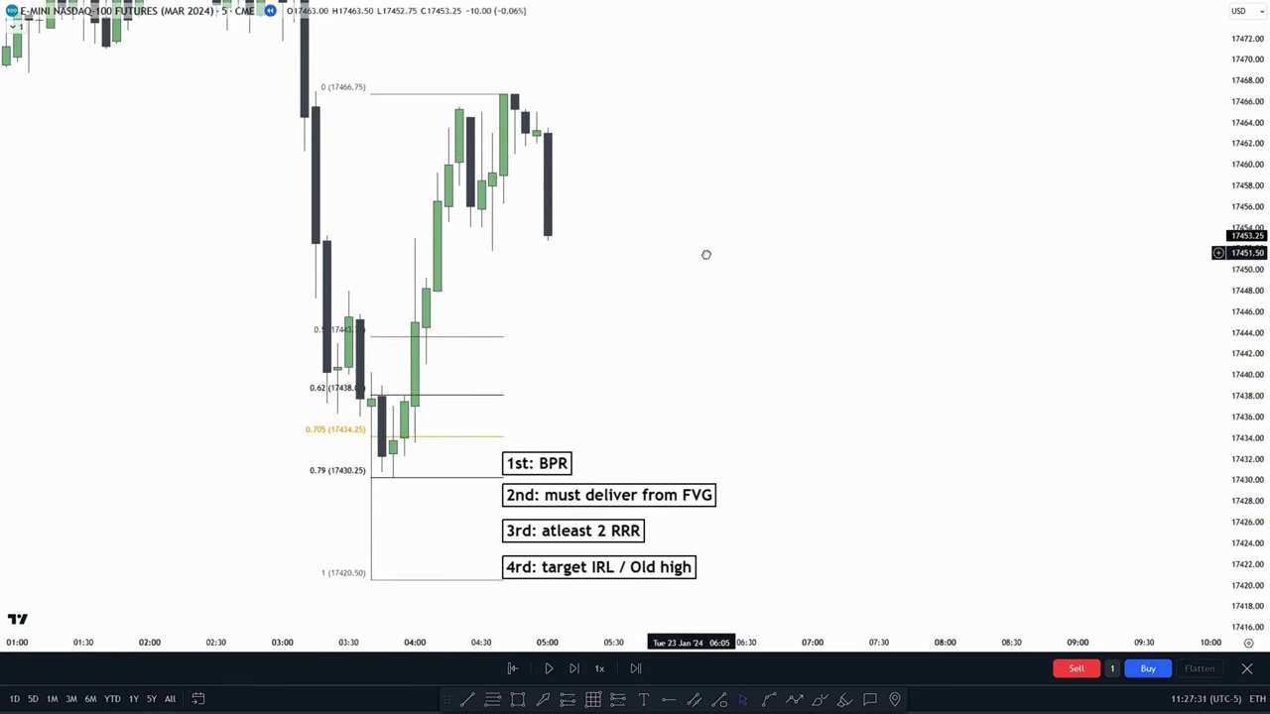
pyautogui.scroll(1, 705, 255)
pyautogui.moveTo(705, 255); pyautogui.dragTo(740, 276)
pyautogui.scroll(1, 739, 275)
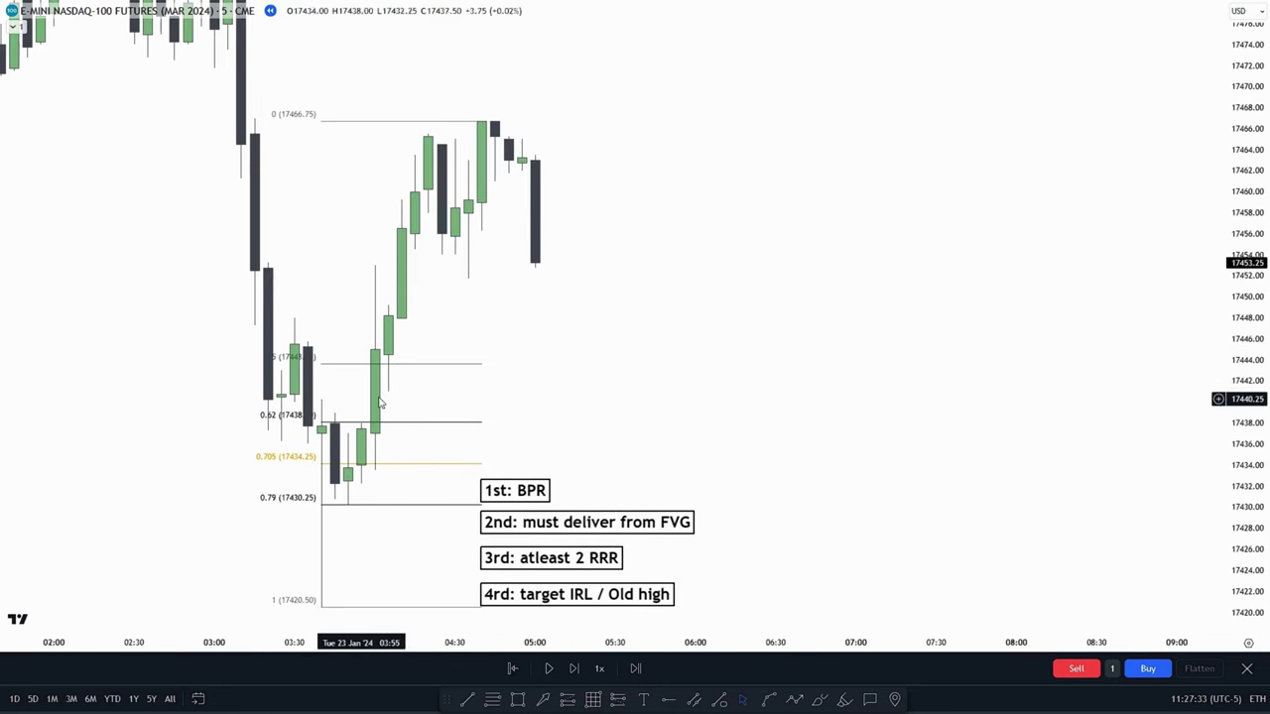
pyautogui.moveTo(379, 400)
pyautogui.mouseDown()
pyautogui.moveTo(311, 400)
pyautogui.moveTo(722, 406)
pyautogui.mouseUp()
pyautogui.click(521, 700)
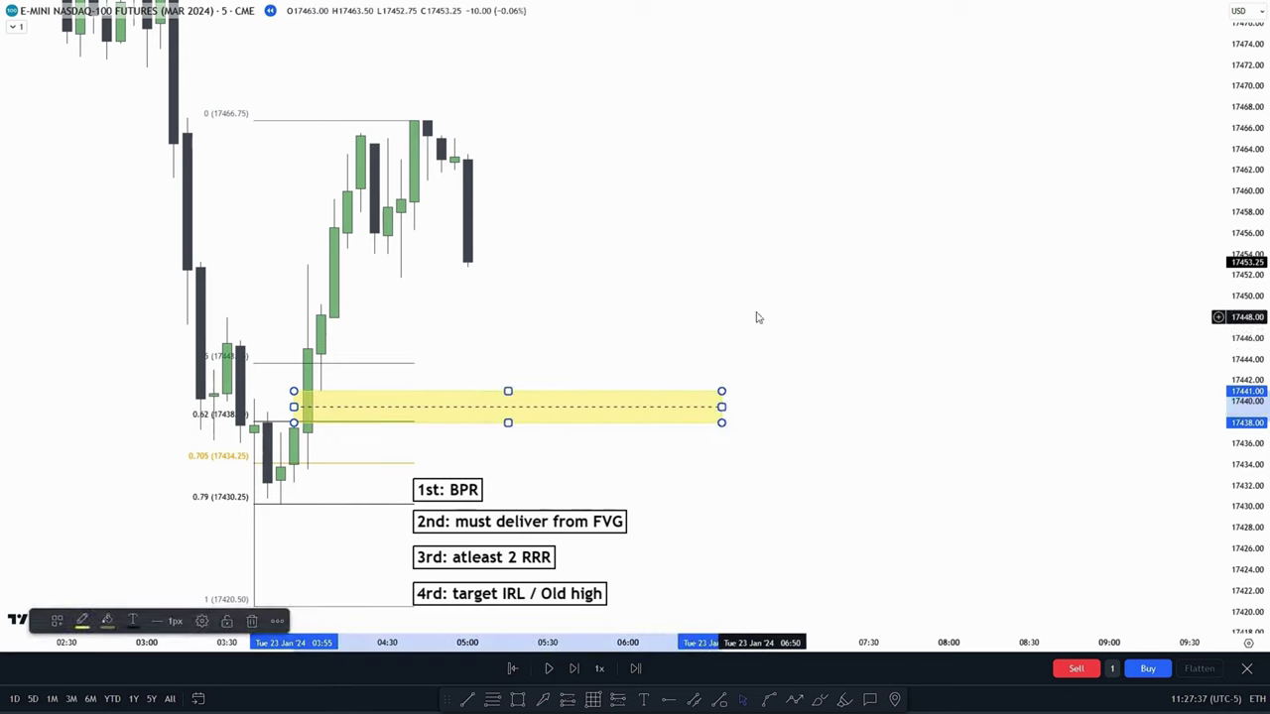
# Recolour the yellow gap rectangle, making both its fill and its border grey.
pyautogui.moveTo(652, 237); pyautogui.dragTo(641, 102)
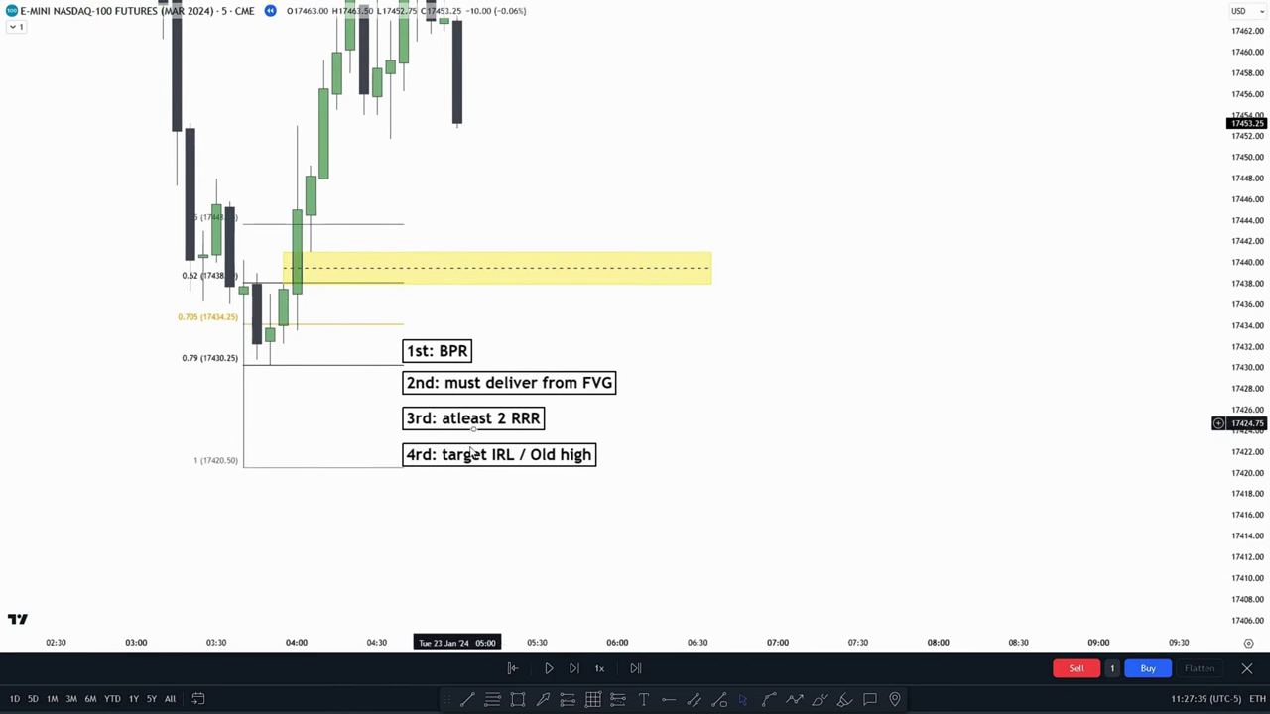
pyautogui.moveTo(664, 352); pyautogui.dragTo(754, 420)
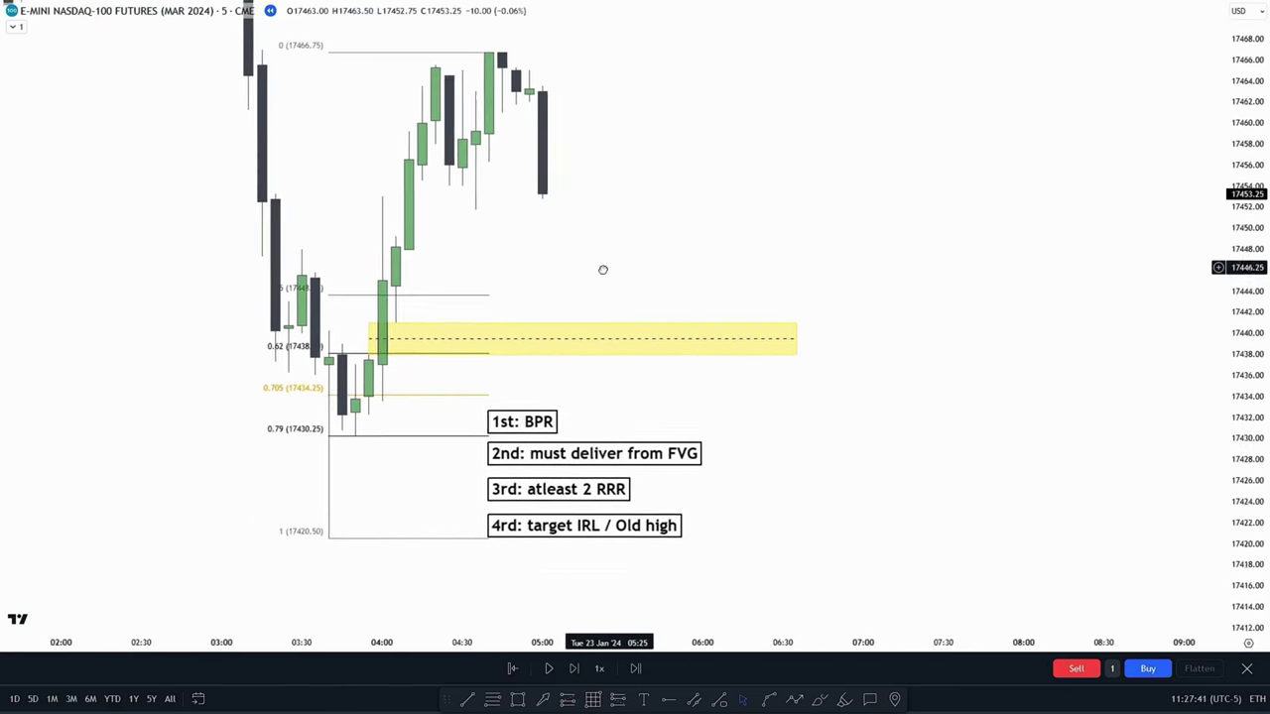
pyautogui.moveTo(602, 269); pyautogui.dragTo(489, 334)
pyautogui.click(447, 391)
pyautogui.click(103, 621)
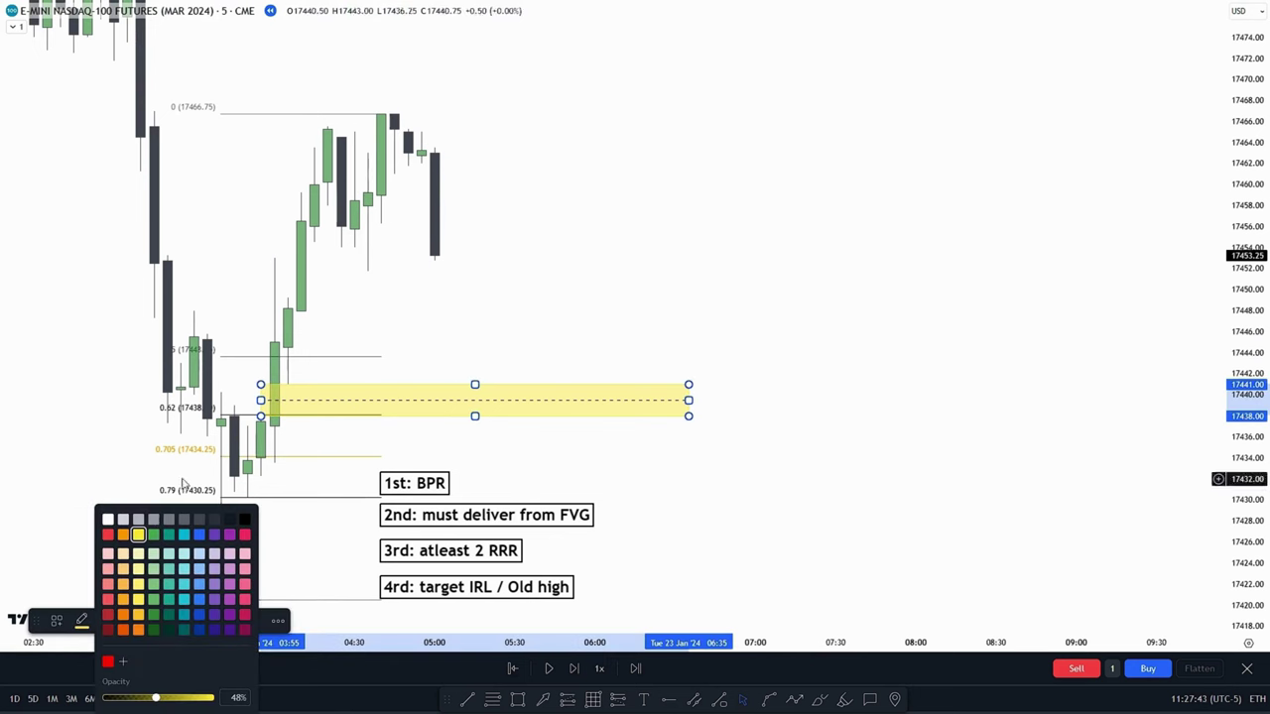
pyautogui.click(168, 524)
pyautogui.click(83, 622)
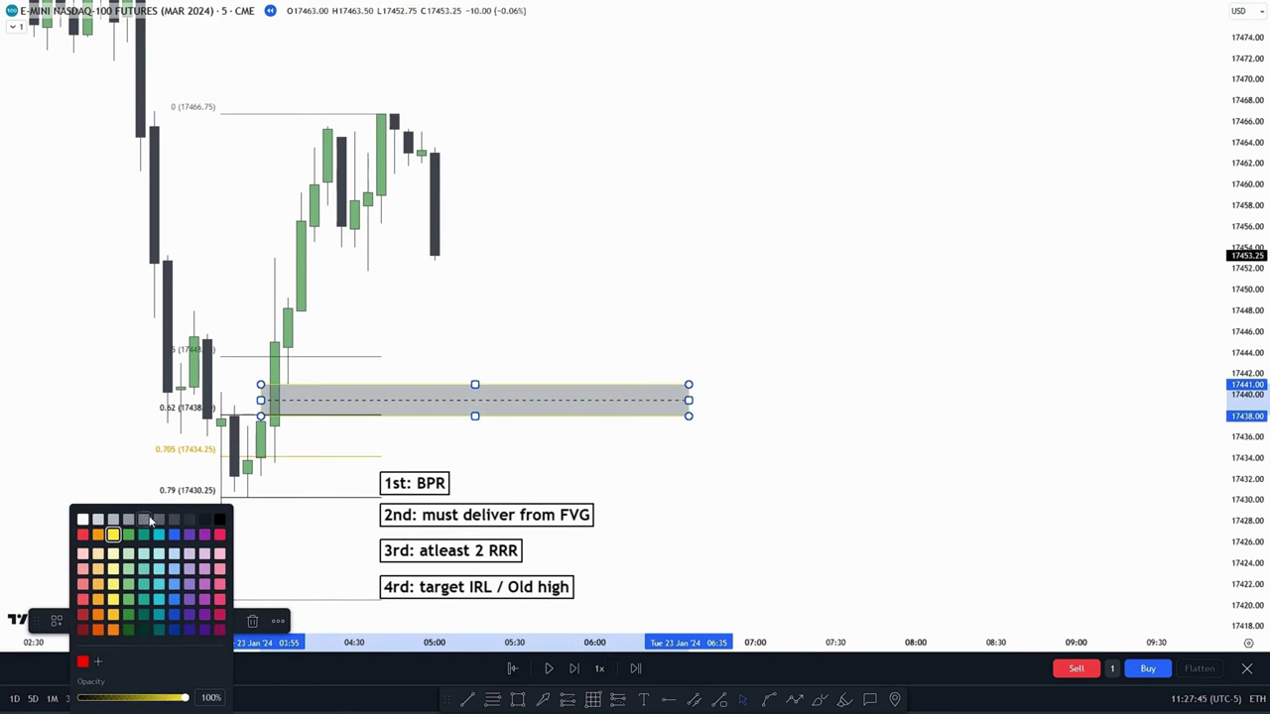
pyautogui.click(146, 520)
pyautogui.click(414, 374)
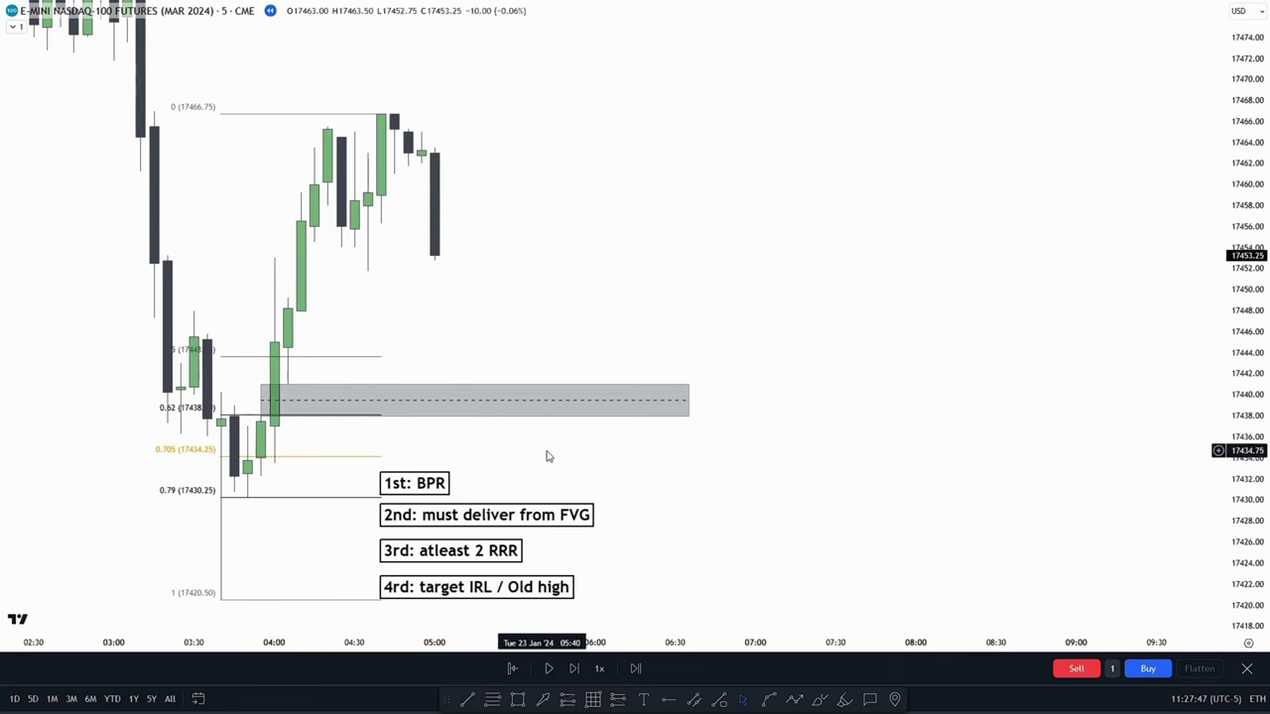
# Advance the replay two candles to 05:10, where price trades into the grey gap, and pause it.
pyautogui.moveTo(522, 283); pyautogui.dragTo(543, 256)
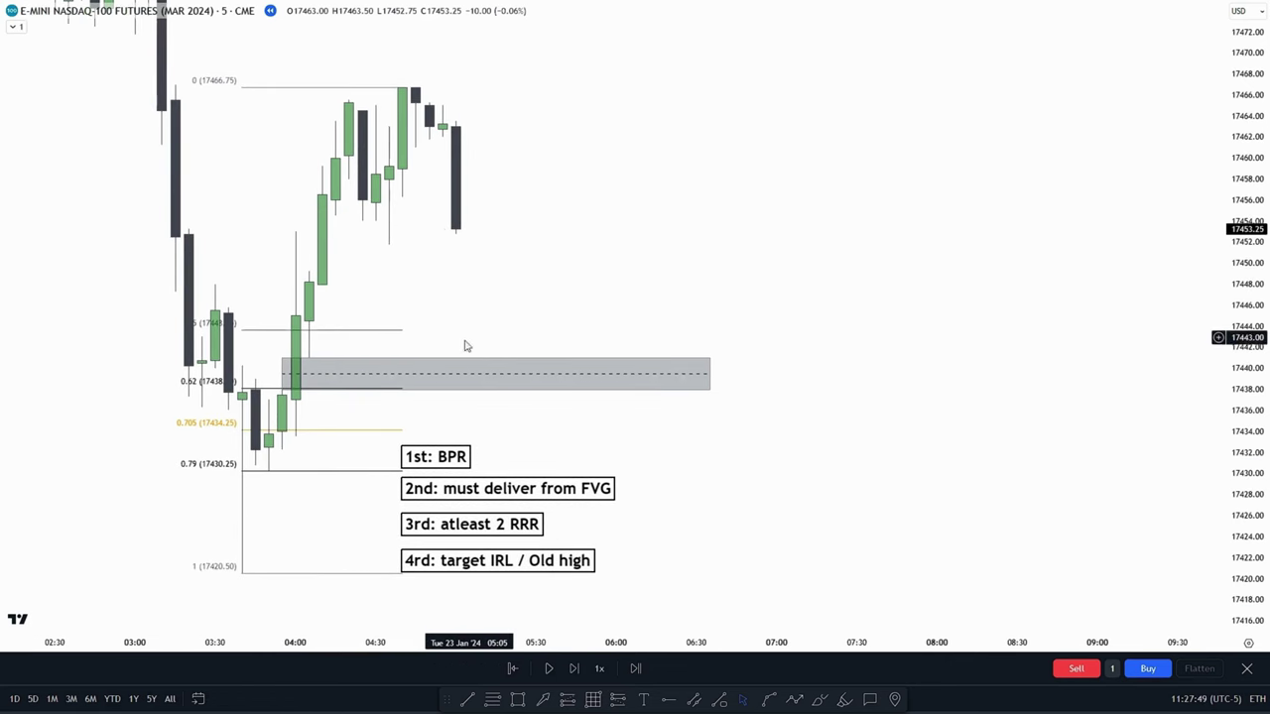
pyautogui.moveTo(578, 299); pyautogui.dragTo(585, 244)
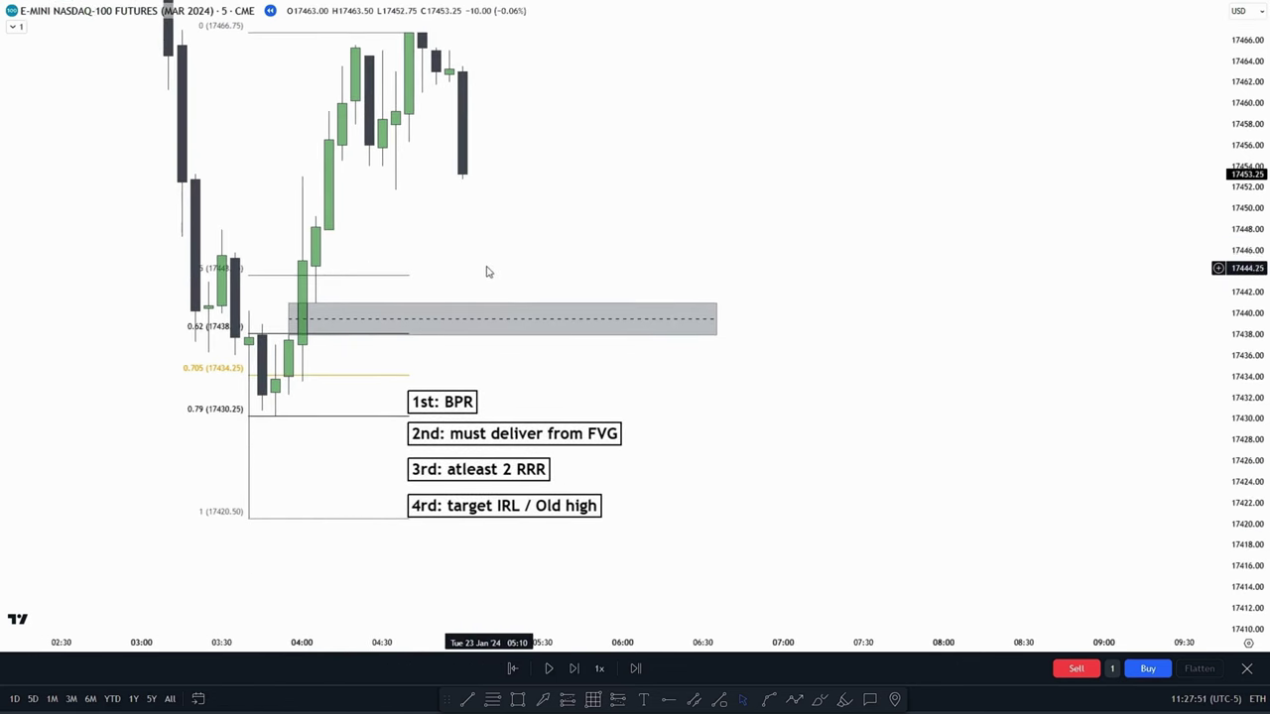
pyautogui.moveTo(486, 271); pyautogui.dragTo(471, 377)
pyautogui.moveTo(559, 250)
pyautogui.mouseDown()
pyautogui.moveTo(570, 230)
pyautogui.moveTo(570, 257)
pyautogui.mouseUp()
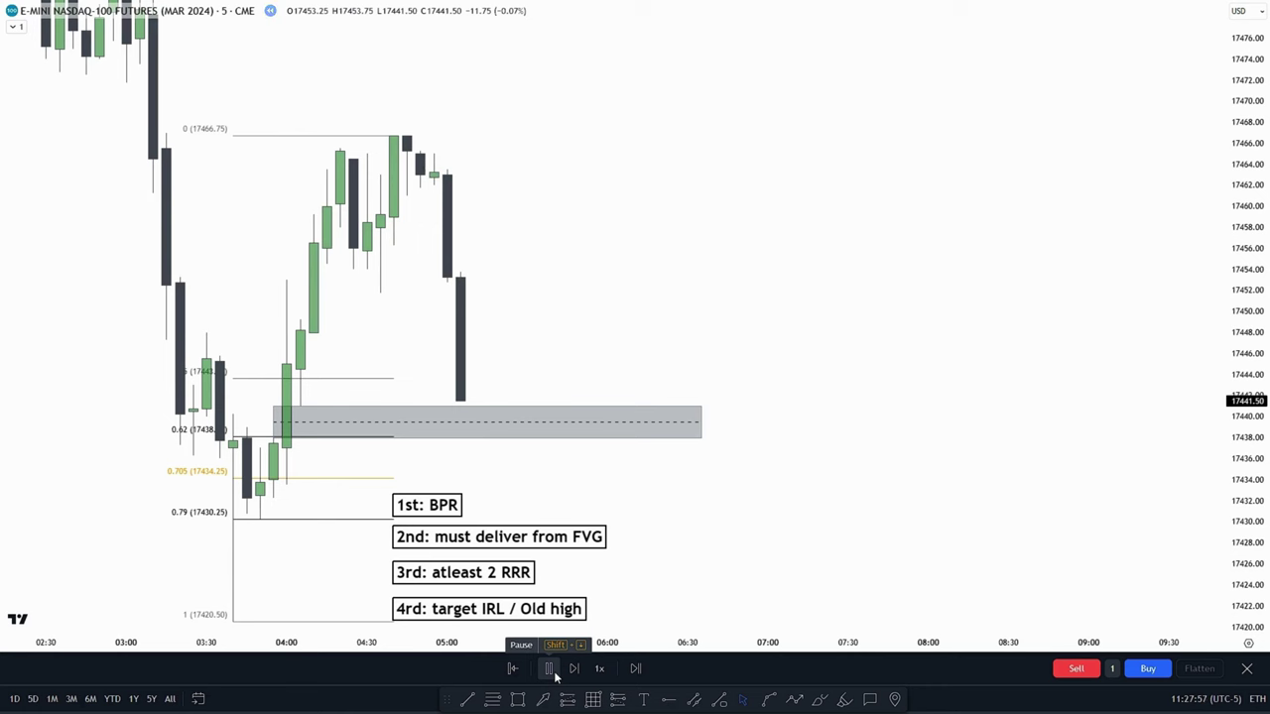
pyautogui.click(550, 670)
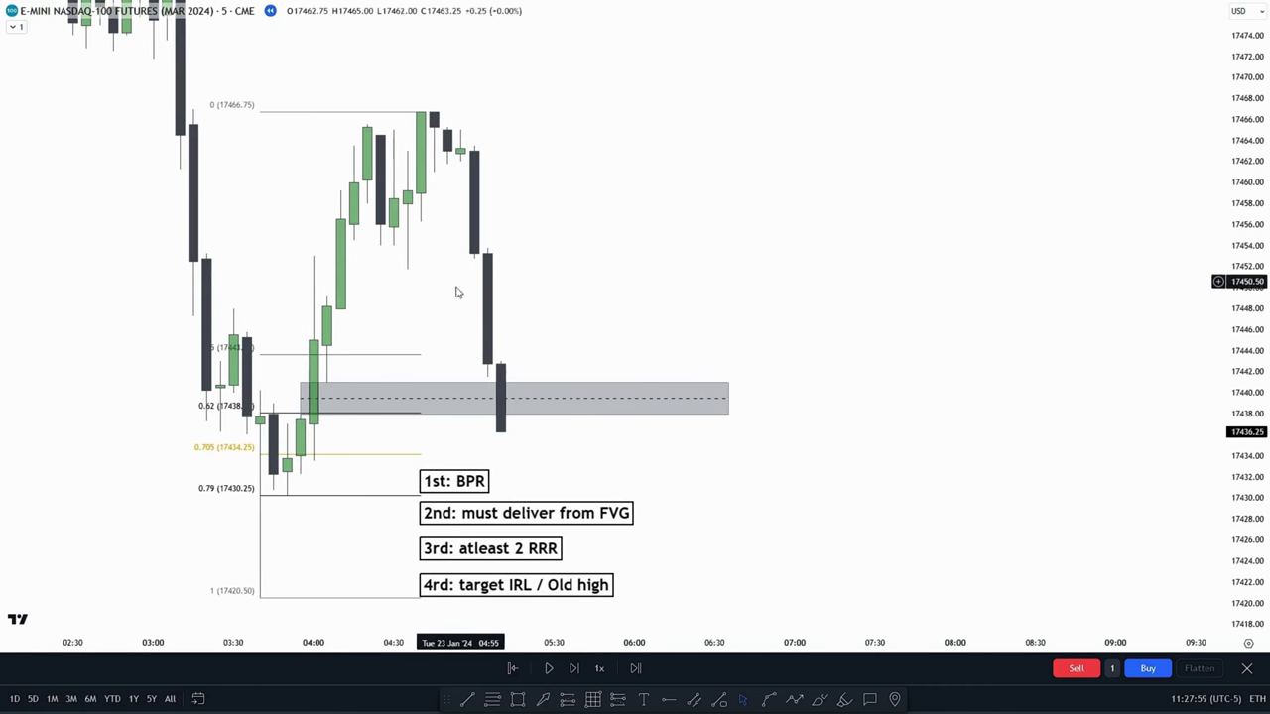
pyautogui.moveTo(612, 454); pyautogui.dragTo(595, 526)
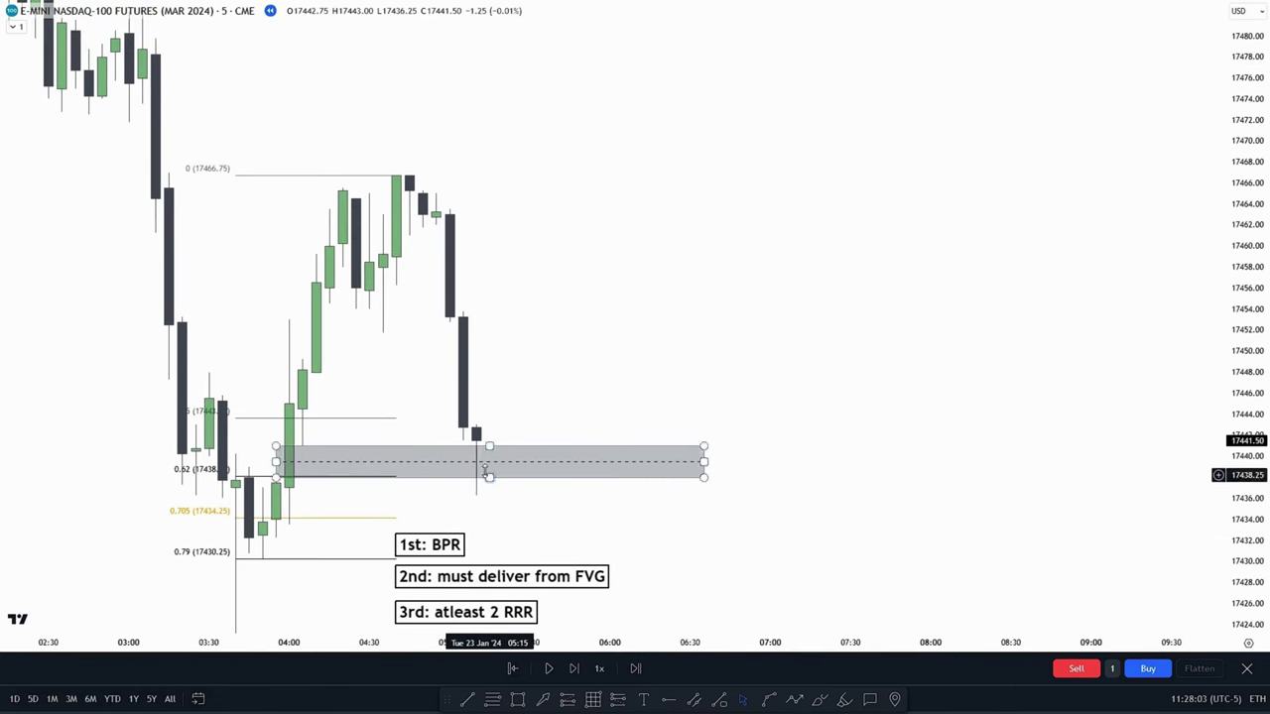
pyautogui.moveTo(478, 433); pyautogui.dragTo(468, 460)
pyautogui.moveTo(522, 406); pyautogui.dragTo(522, 414)
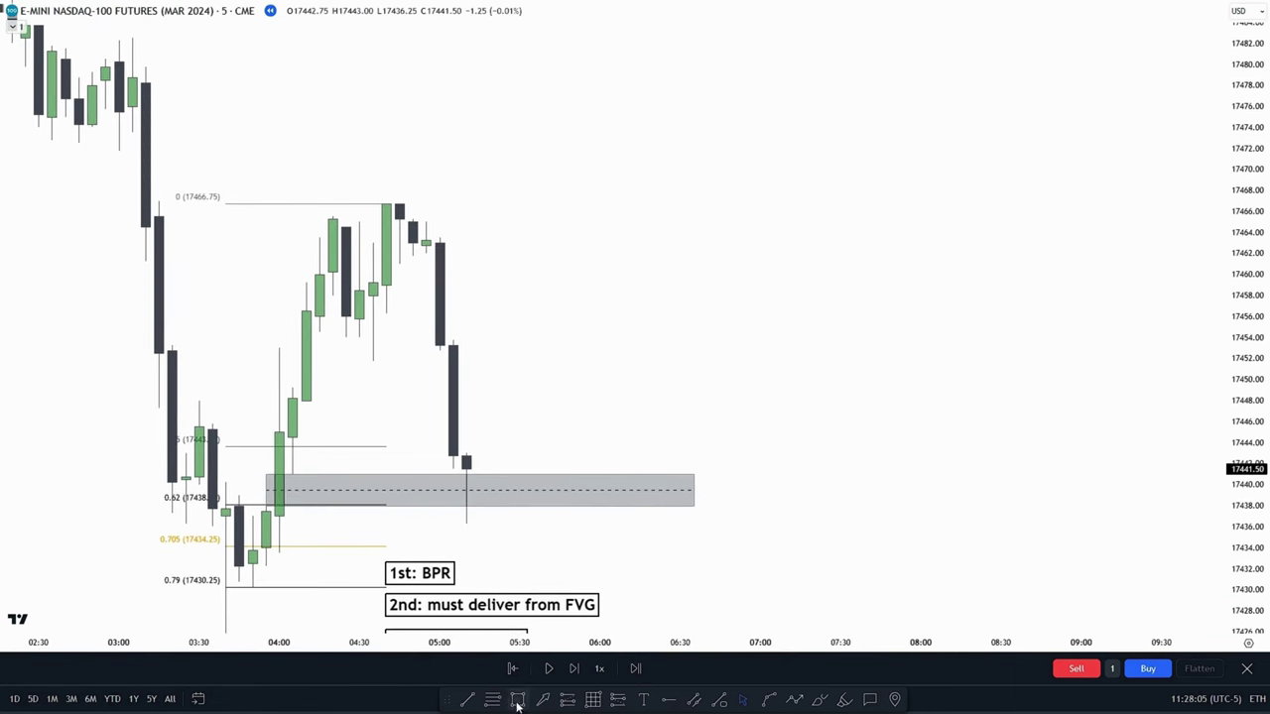
# Draw a rectangle over the bearish gap between 17452.75 and 17443.00 from 05:00, extending it to about 07:15.
pyautogui.moveTo(439, 350); pyautogui.dragTo(466, 453)
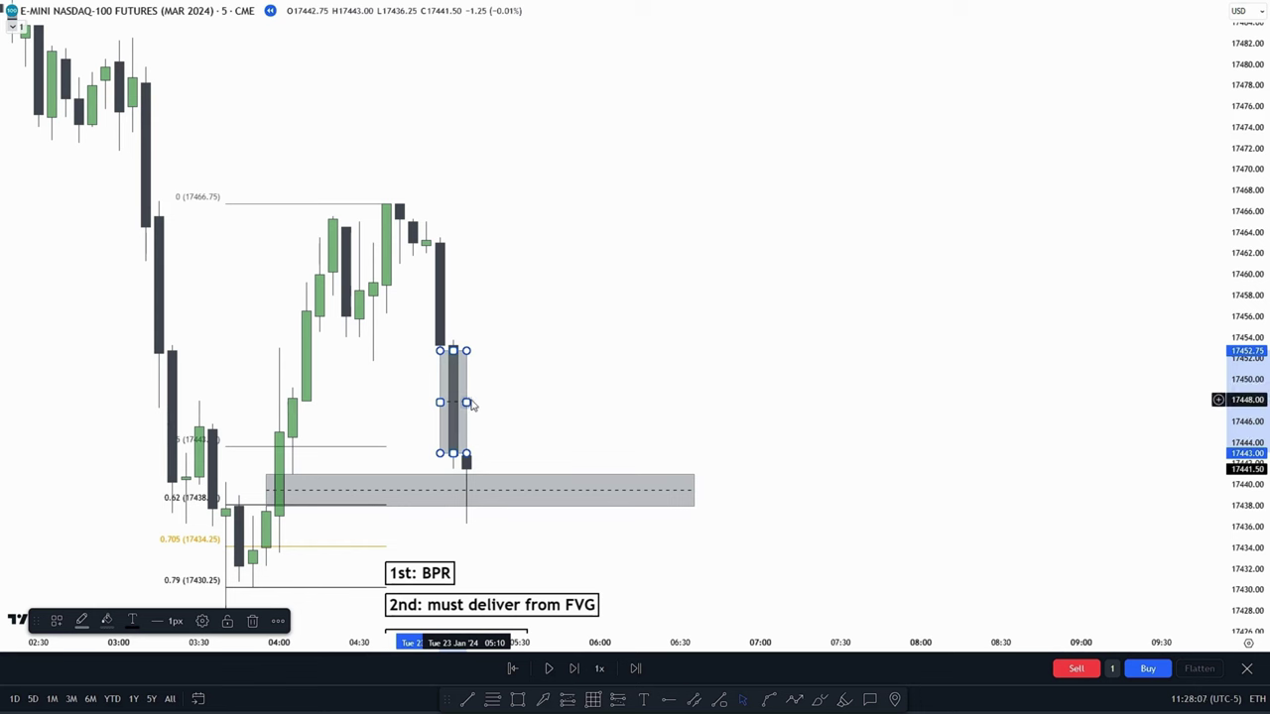
pyautogui.moveTo(469, 403); pyautogui.dragTo(800, 407)
pyautogui.moveTo(548, 298); pyautogui.dragTo(544, 264)
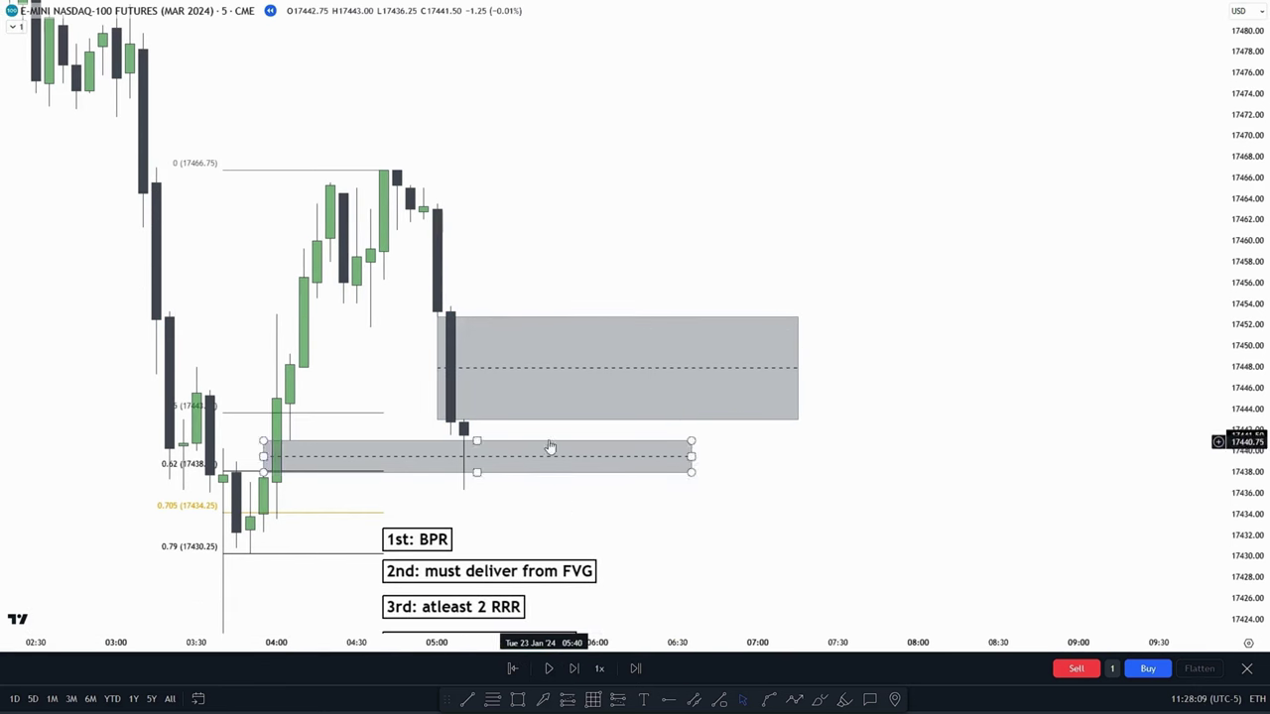
# Play the replay forward to the 05:25 candle and pause it.
pyautogui.click(548, 670)
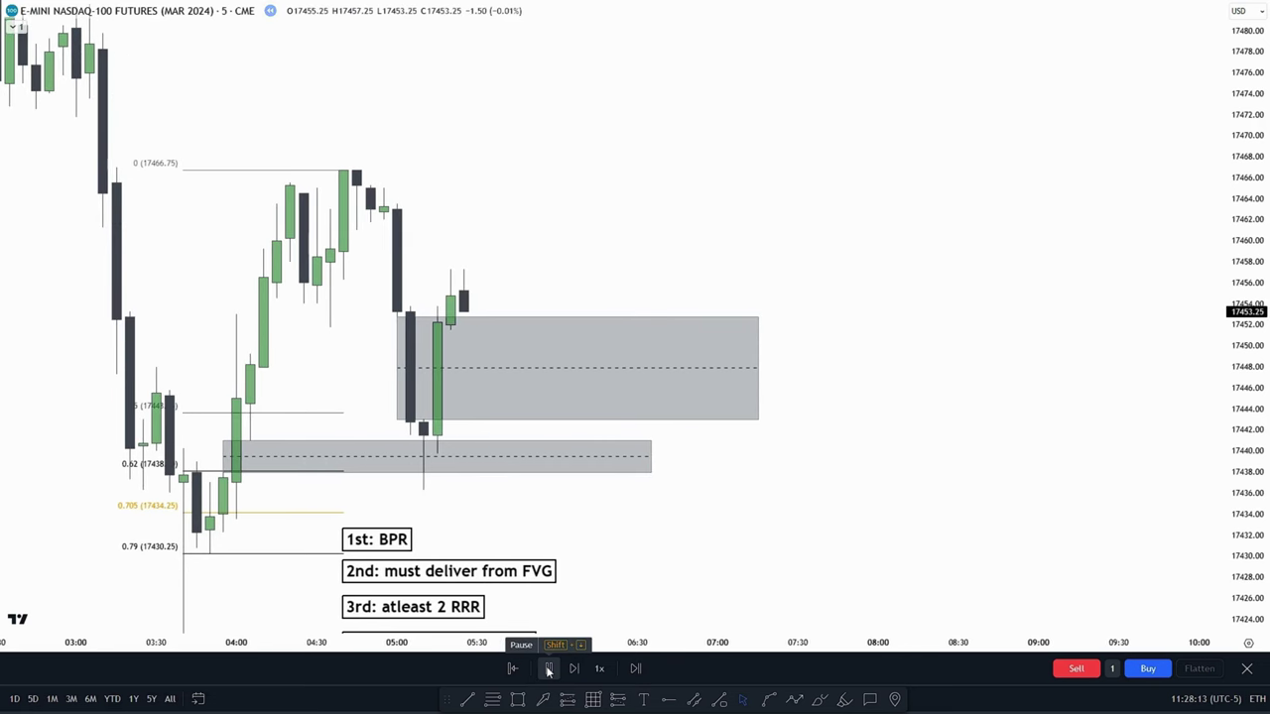
pyautogui.click(548, 670)
pyautogui.moveTo(746, 504); pyautogui.dragTo(799, 563)
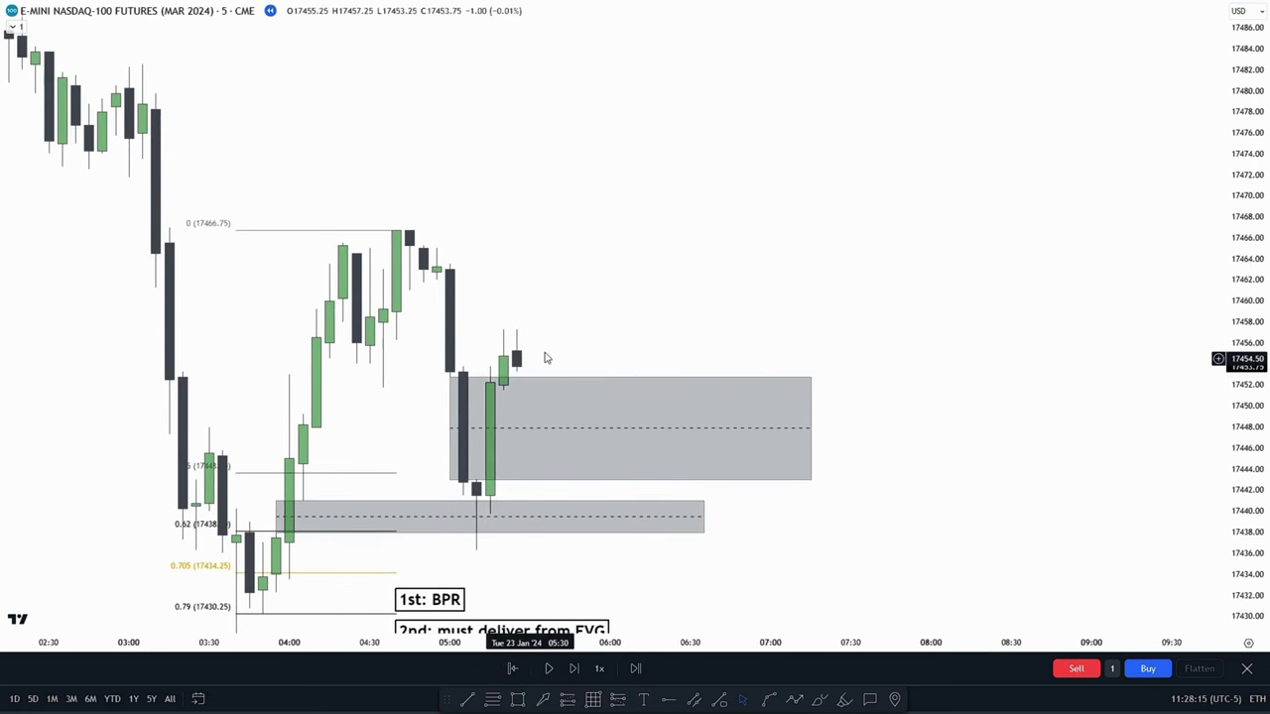
# Lower the upper edge of the 05:00 gap rectangle to 17451.50 and label the rectangle "BPR".
pyautogui.moveTo(681, 352); pyautogui.dragTo(595, 301)
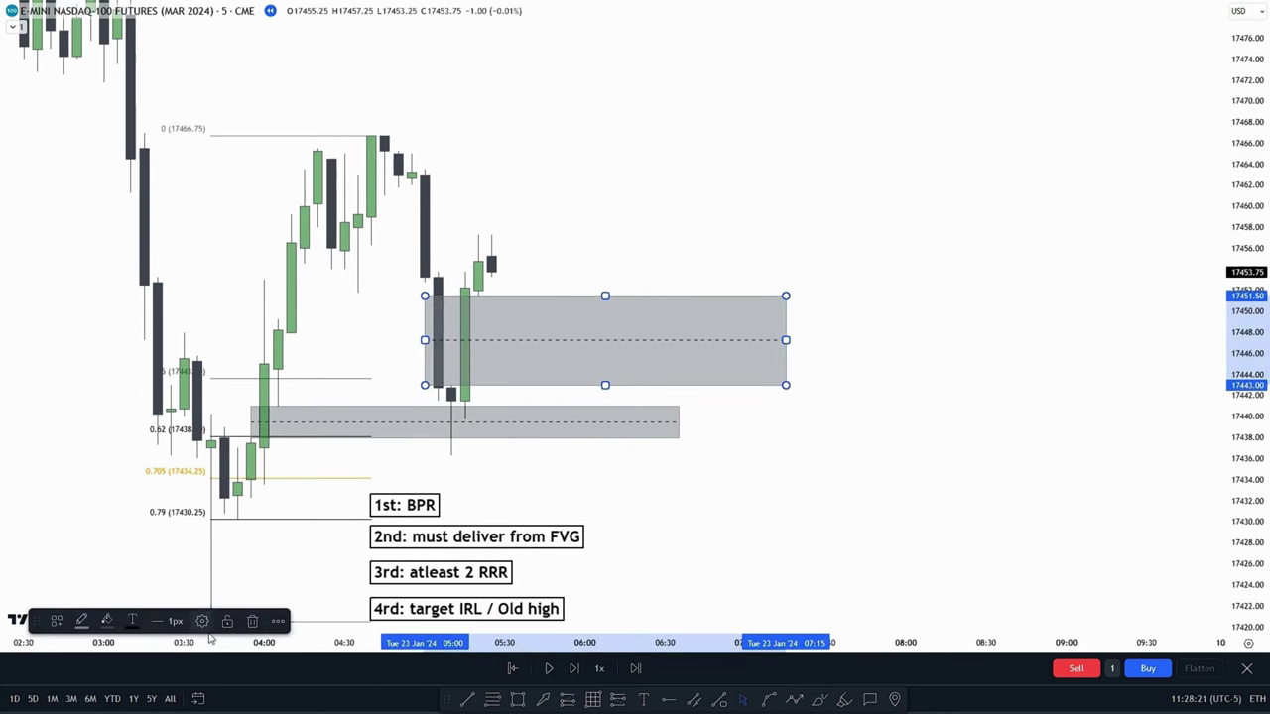
pyautogui.doubleClick(445, 303)
pyautogui.click(569, 274)
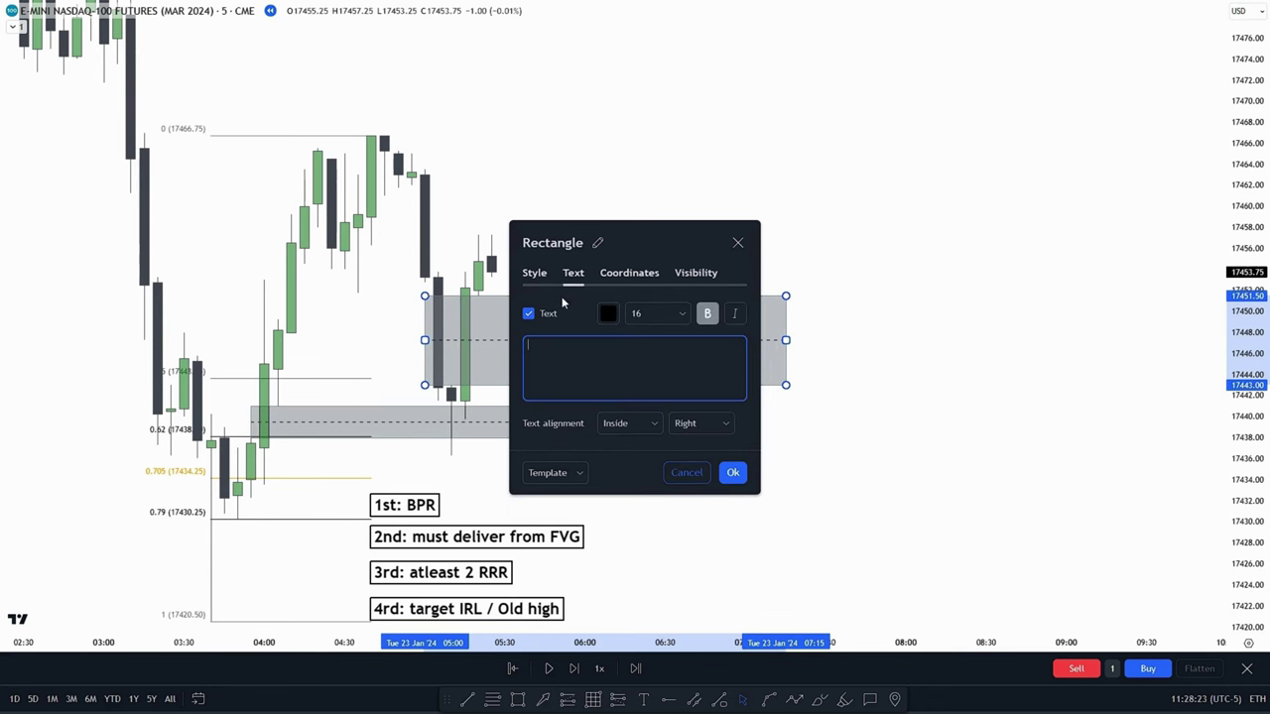
pyautogui.click(733, 473)
pyautogui.click(822, 482)
pyautogui.moveTo(842, 462); pyautogui.dragTo(913, 490)
pyautogui.moveTo(1109, 402); pyautogui.dragTo(1083, 461)
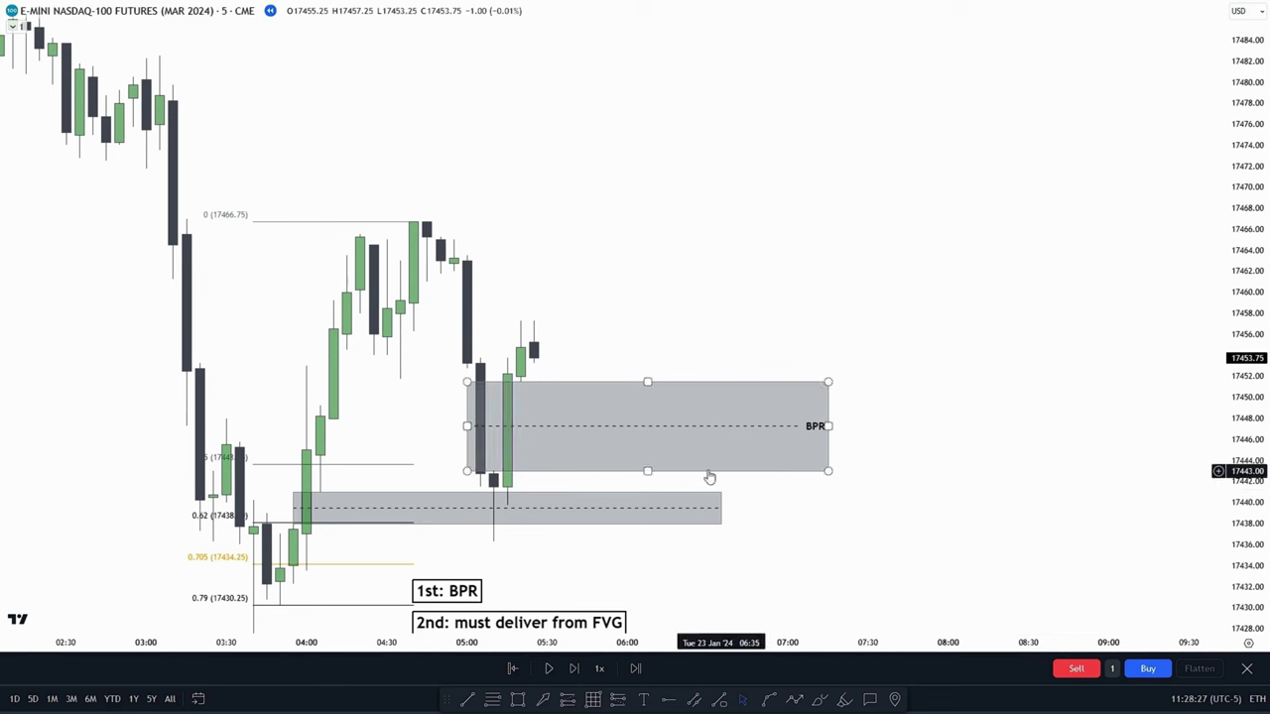
pyautogui.click(524, 283)
pyautogui.moveTo(793, 488); pyautogui.dragTo(759, 383)
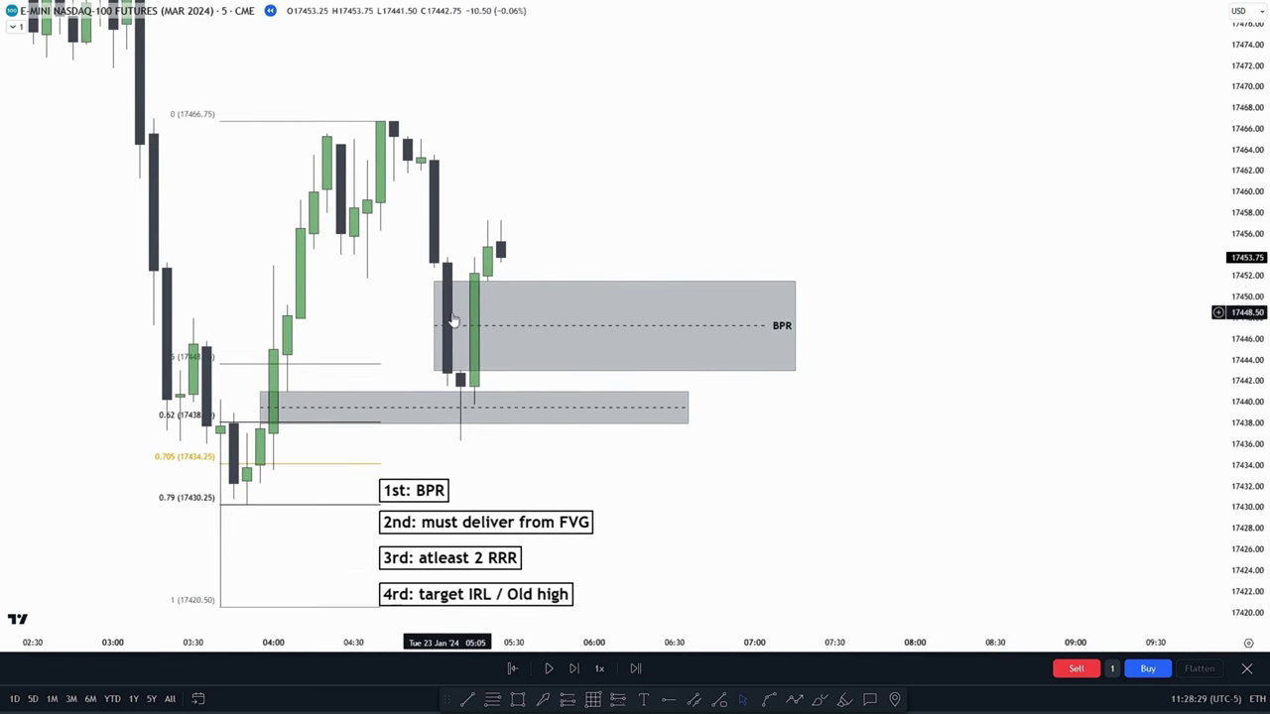
pyautogui.click(664, 409)
pyautogui.moveTo(536, 234); pyautogui.dragTo(525, 290)
pyautogui.moveTo(708, 294); pyautogui.dragTo(683, 204)
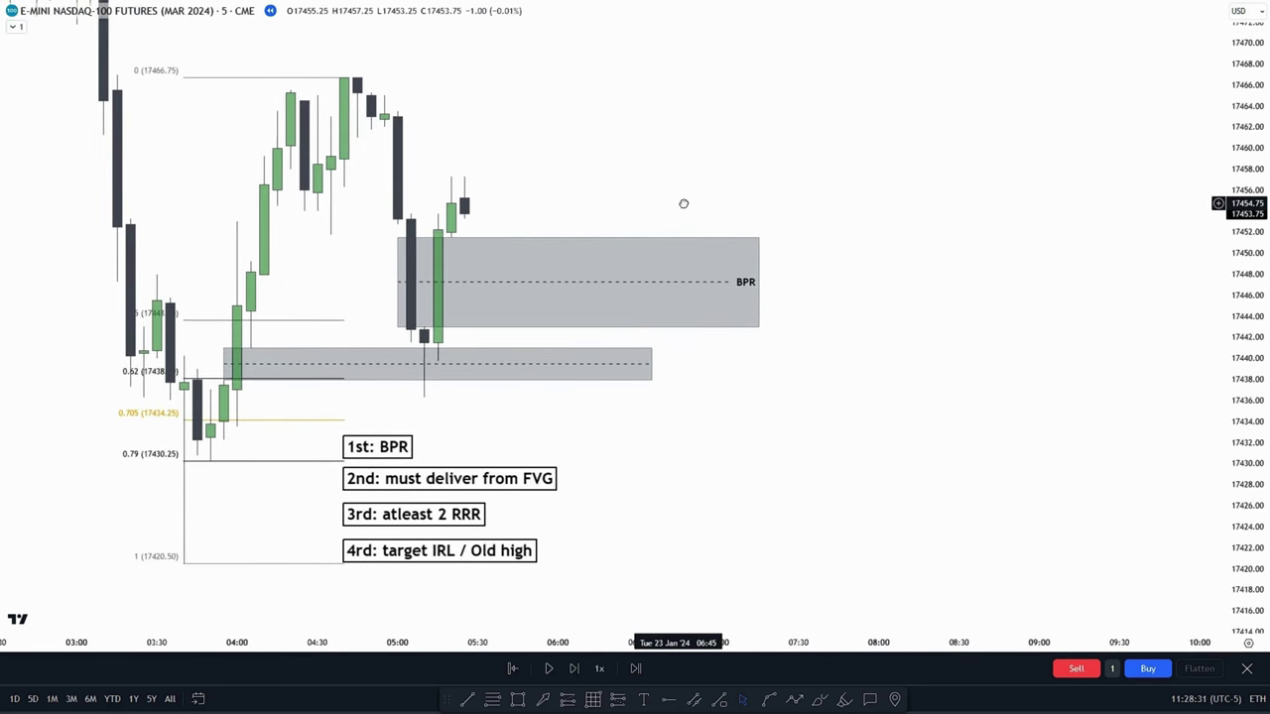
pyautogui.moveTo(763, 400); pyautogui.dragTo(774, 491)
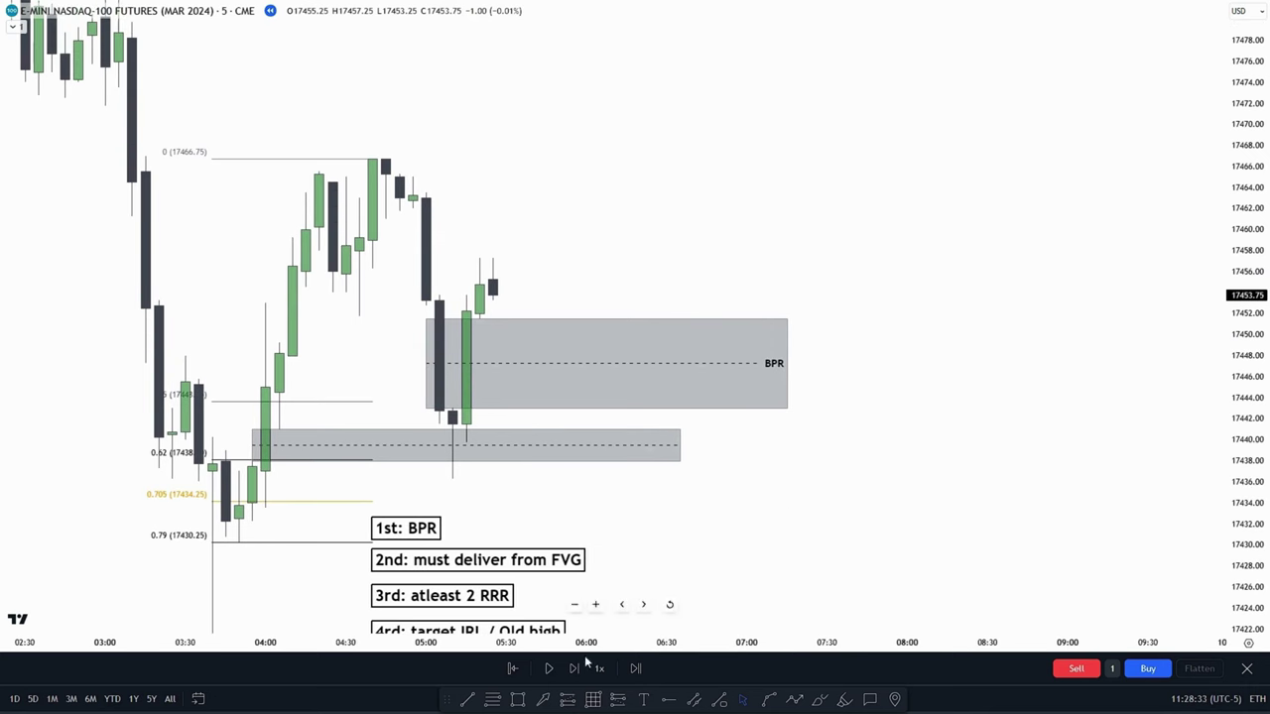
# Place a long position at 05:30 with its entry on the BPR midline at 17447.25 and its stop at 17439.75.
pyautogui.click(522, 359)
pyautogui.moveTo(610, 386); pyautogui.dragTo(597, 384)
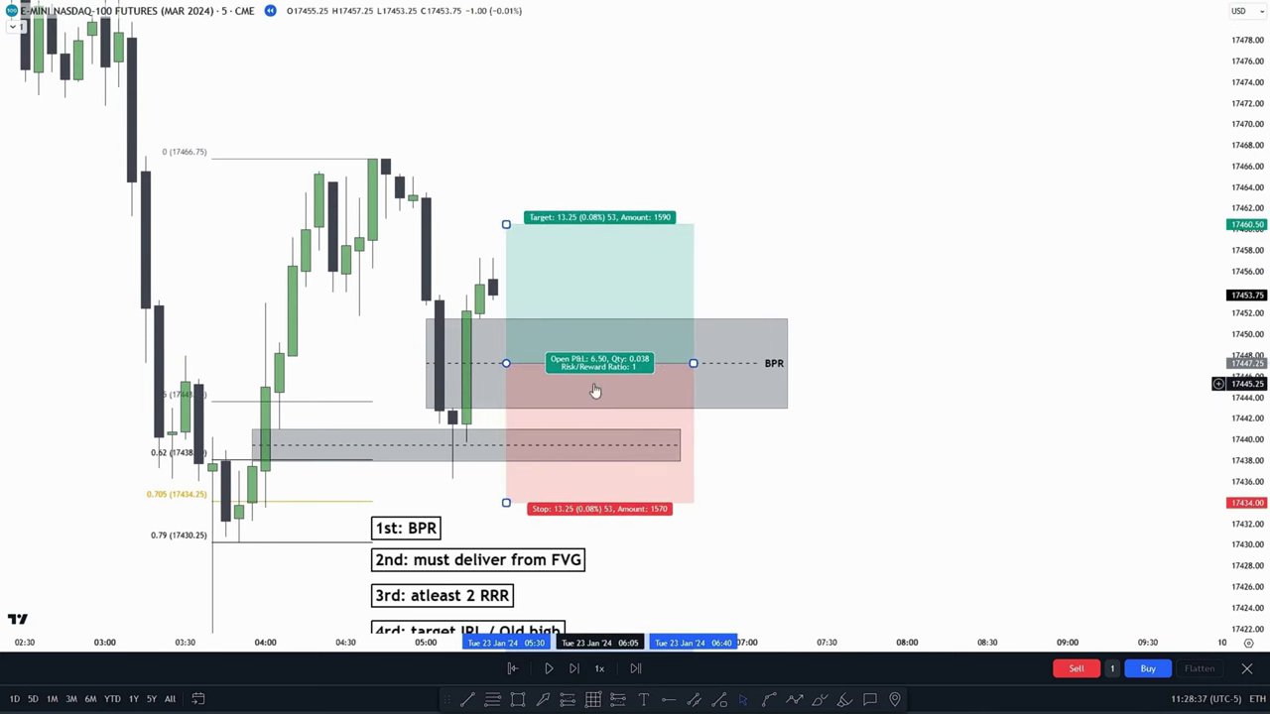
pyautogui.moveTo(500, 498); pyautogui.dragTo(458, 451)
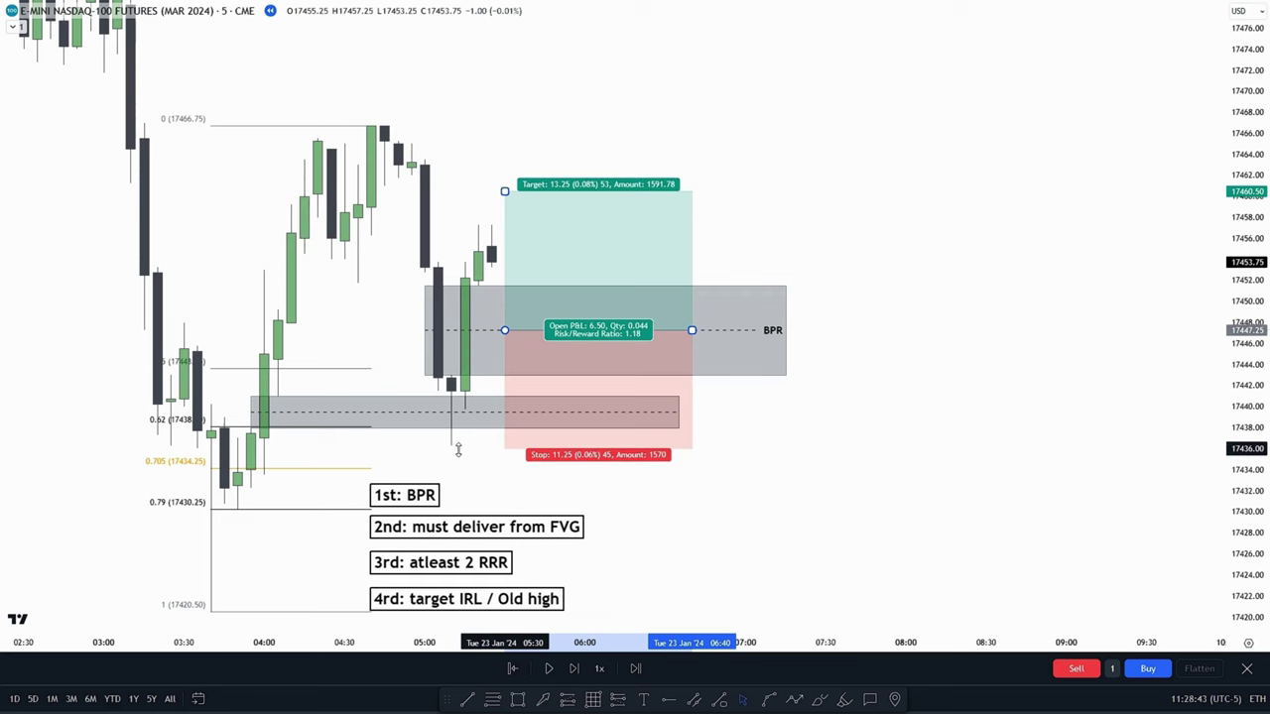
pyautogui.moveTo(458, 449); pyautogui.dragTo(458, 440)
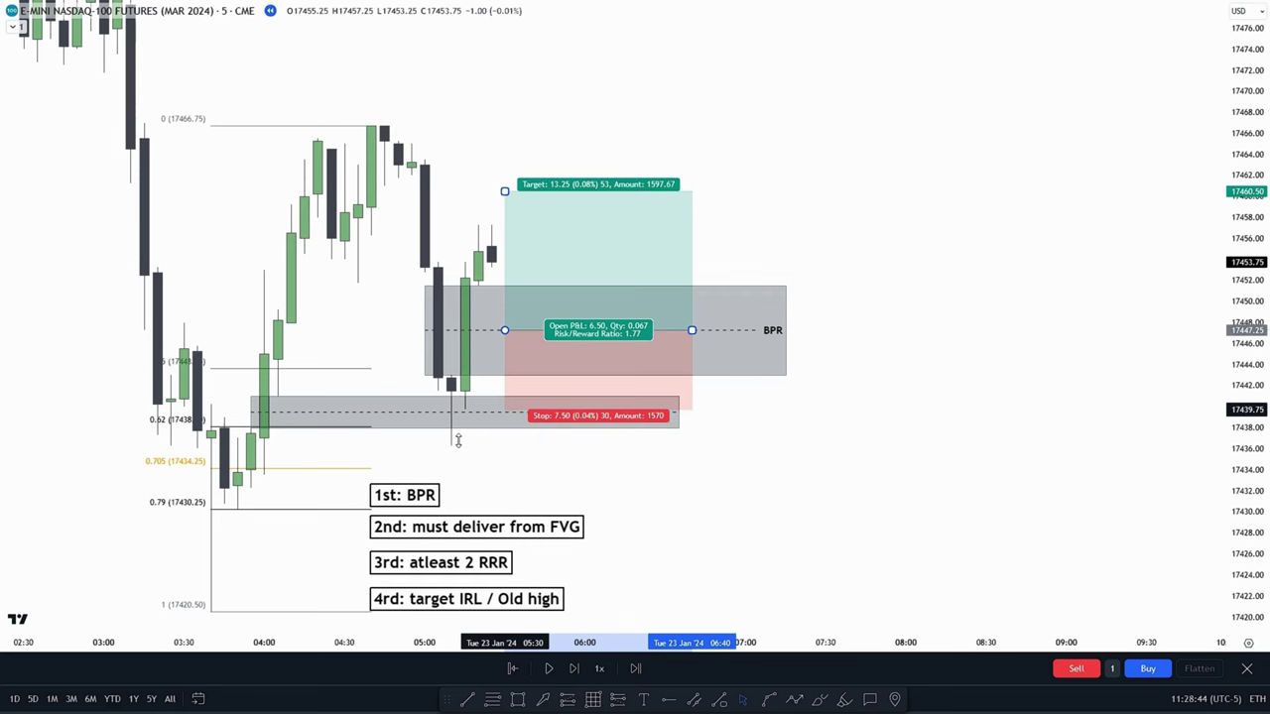
pyautogui.click(819, 480)
pyautogui.moveTo(791, 345); pyautogui.dragTo(771, 439)
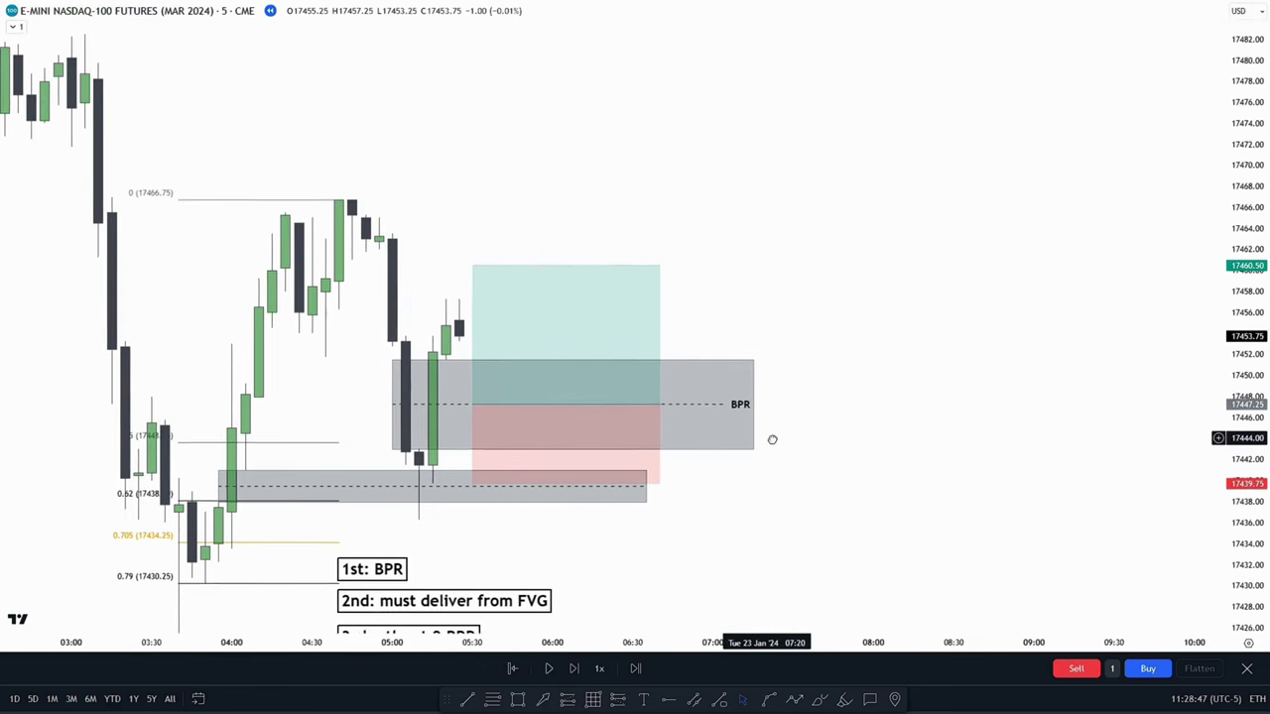
# Raise the long position's target to the old high at 17466.75.
pyautogui.click(533, 320)
pyautogui.moveTo(473, 282); pyautogui.dragTo(428, 259)
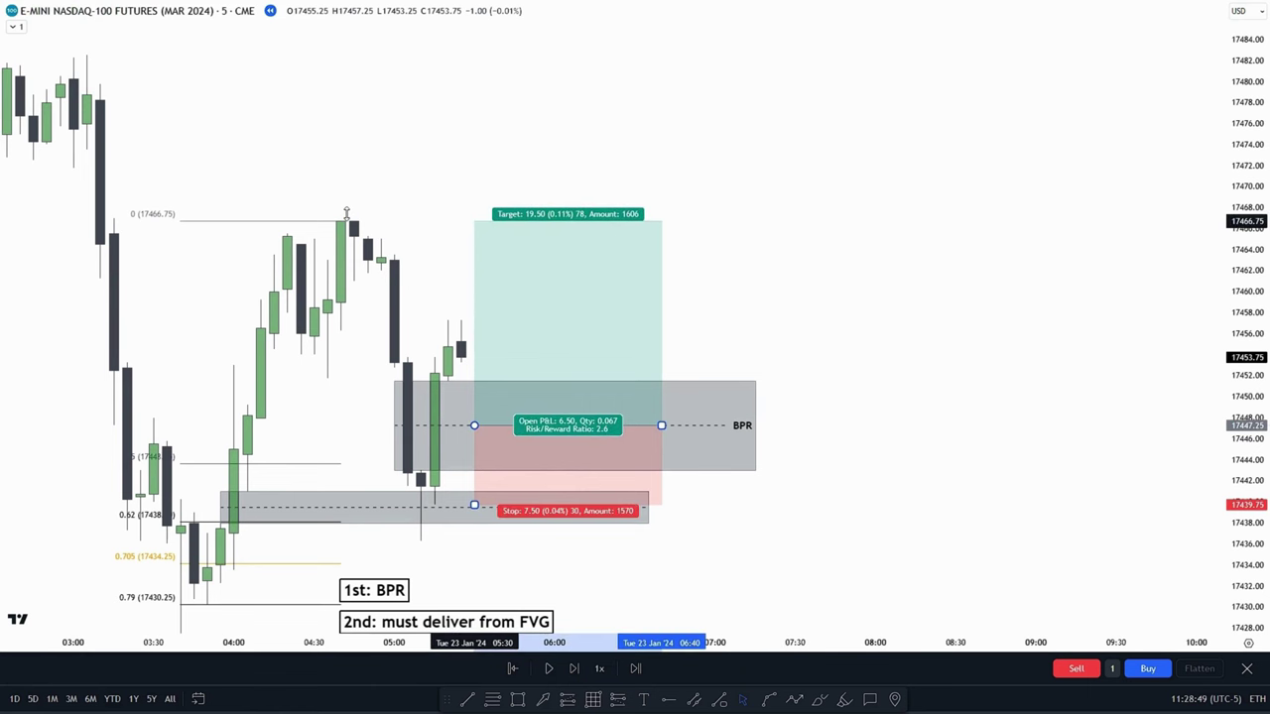
pyautogui.moveTo(425, 202); pyautogui.dragTo(408, 159)
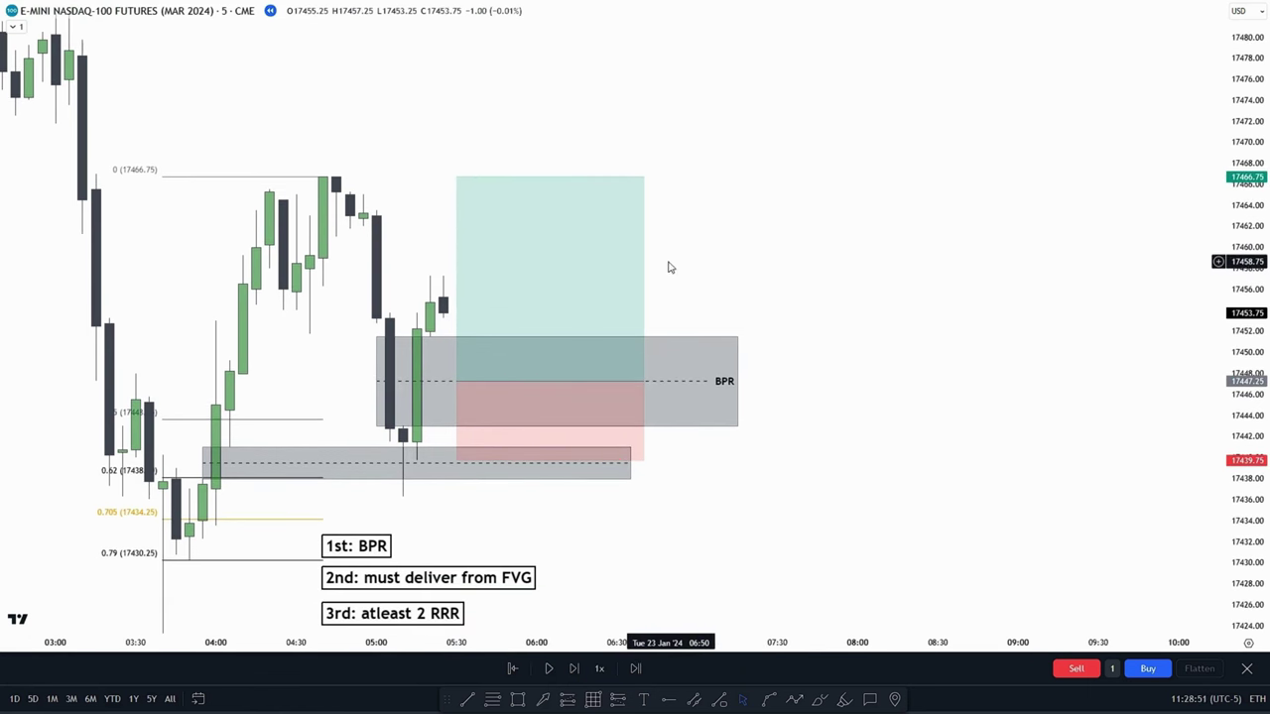
pyautogui.moveTo(669, 267); pyautogui.dragTo(691, 214)
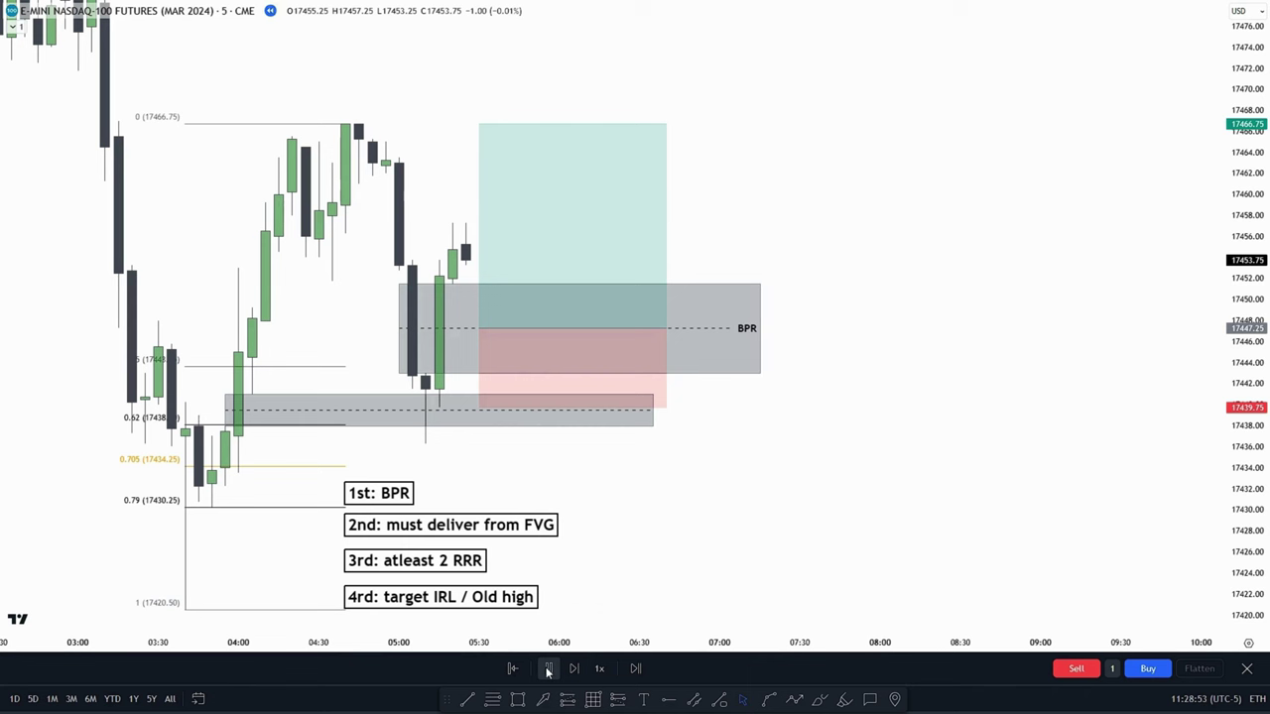
# Buy one contract at 17446.00 in the replay, with a stop loss at 17439.75 and a take profit at 17466.75.
pyautogui.click(1148, 671)
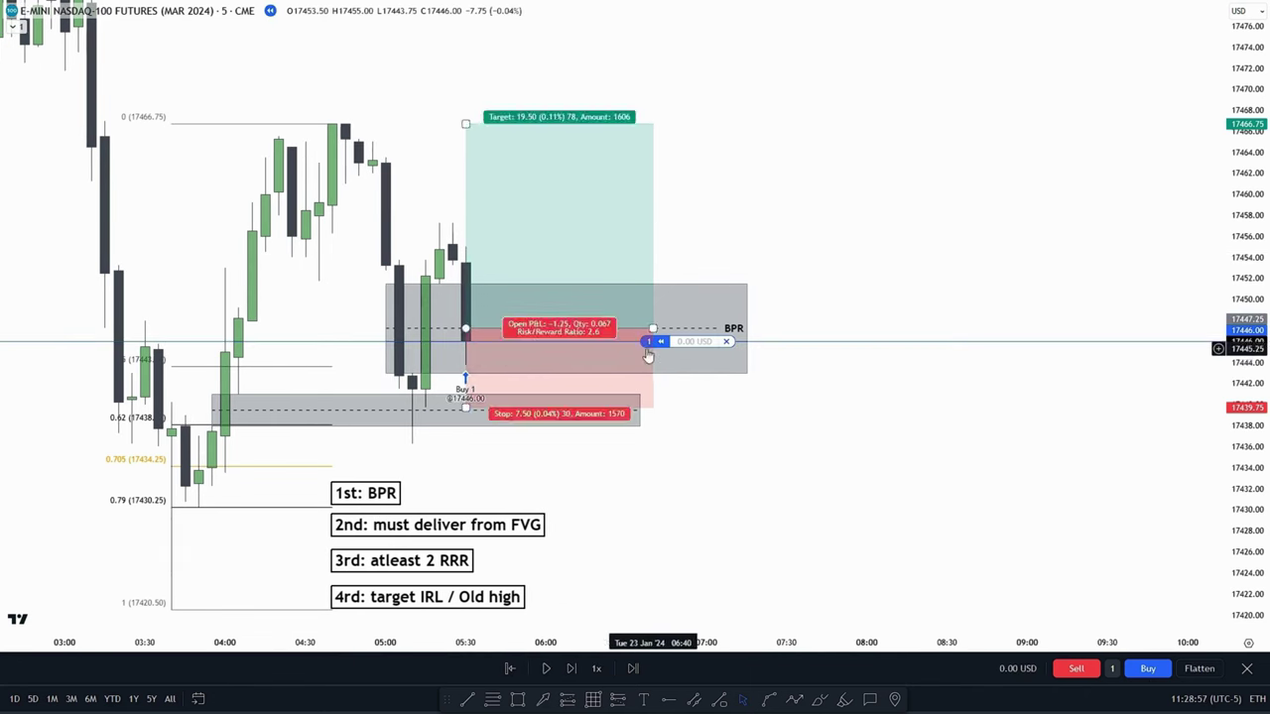
pyautogui.moveTo(623, 346)
pyautogui.moveTo(645, 382); pyautogui.dragTo(655, 413)
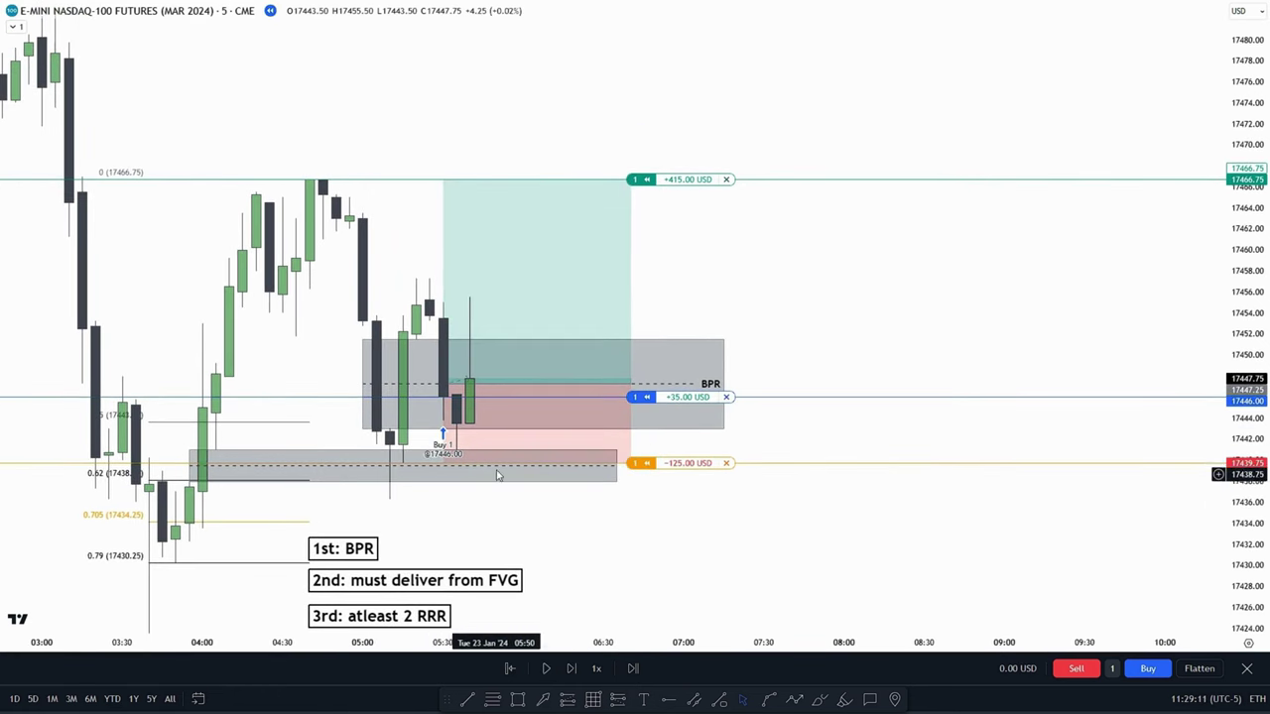
# Play the replay until price trades through the 17466.75 take-profit level and pause it.
pyautogui.moveTo(733, 279); pyautogui.dragTo(709, 304)
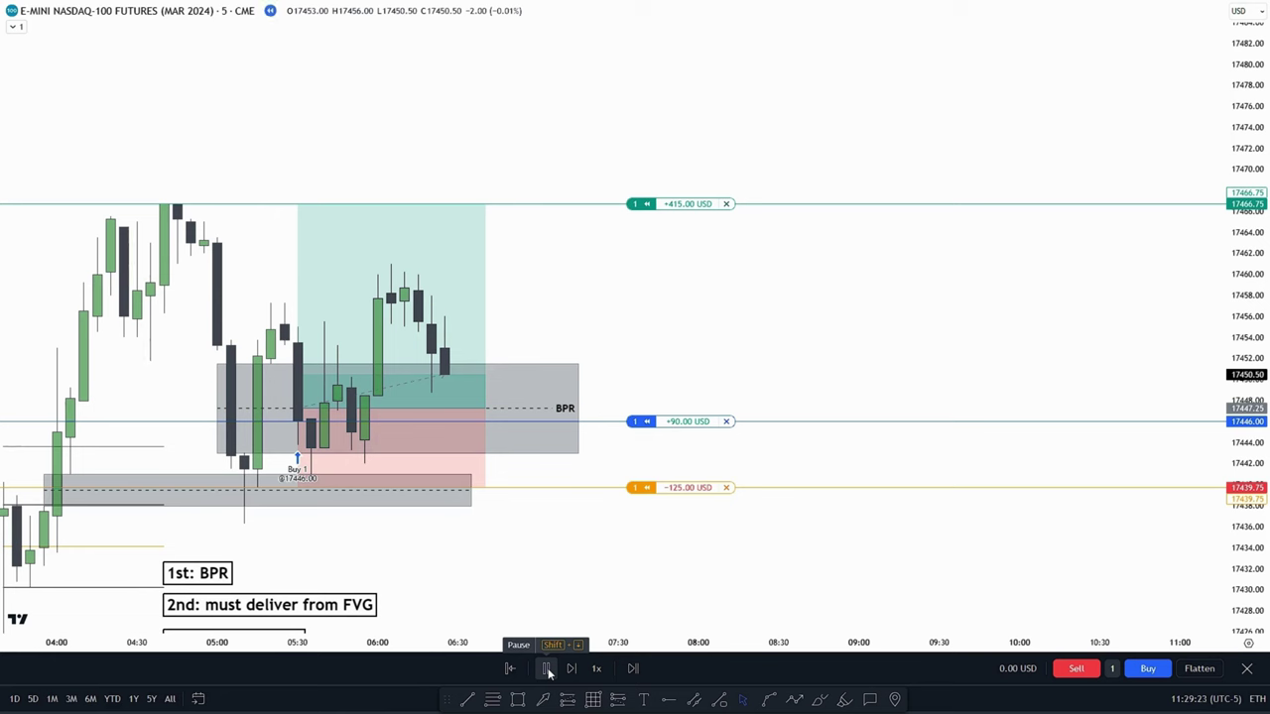
pyautogui.click(548, 674)
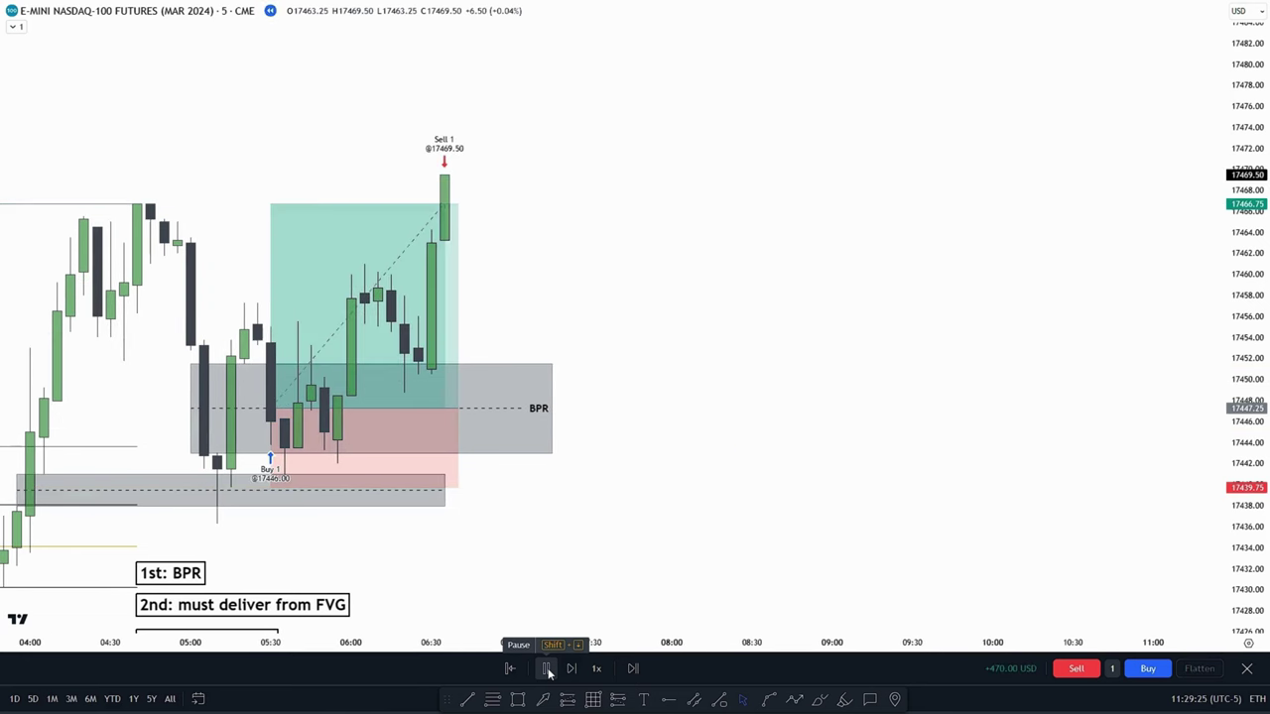
pyautogui.moveTo(725, 368); pyautogui.dragTo(832, 361)
pyautogui.moveTo(706, 278); pyautogui.dragTo(614, 397)
pyautogui.moveTo(698, 287); pyautogui.dragTo(772, 215)
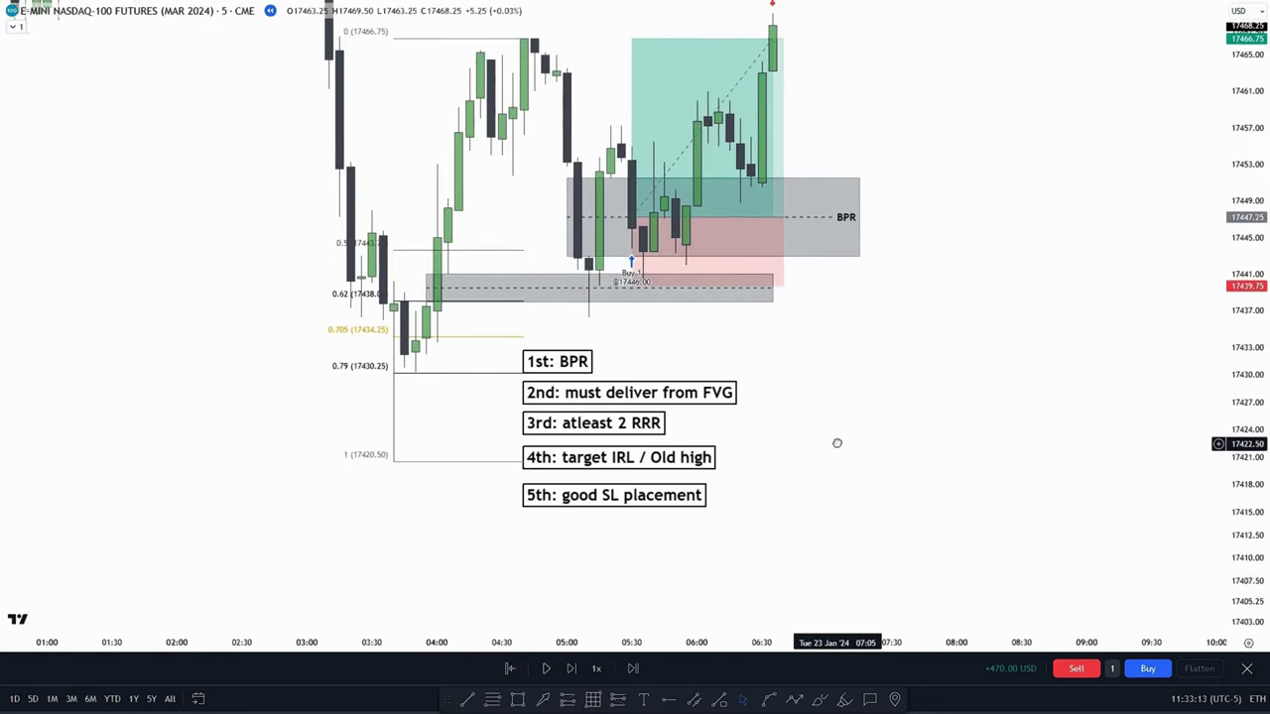
pyautogui.moveTo(836, 442); pyautogui.dragTo(836, 503)
pyautogui.moveTo(773, 431); pyautogui.dragTo(762, 406)
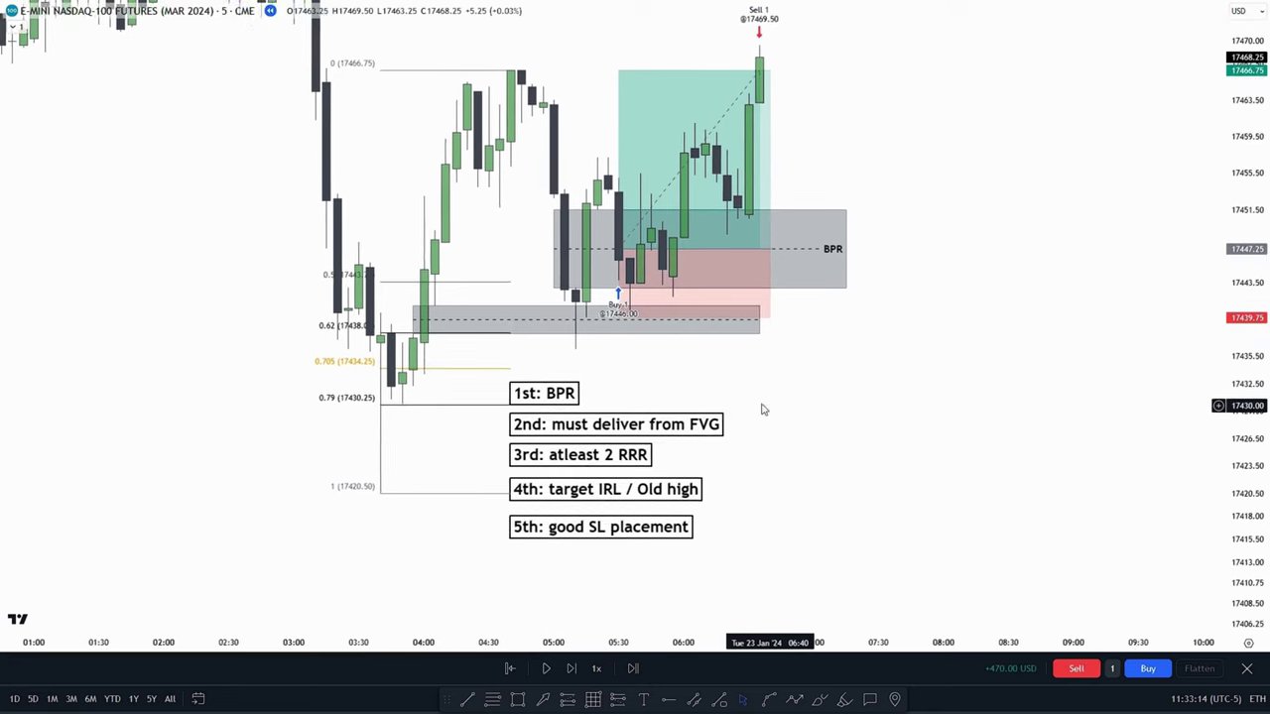
pyautogui.moveTo(646, 377); pyautogui.dragTo(681, 322)
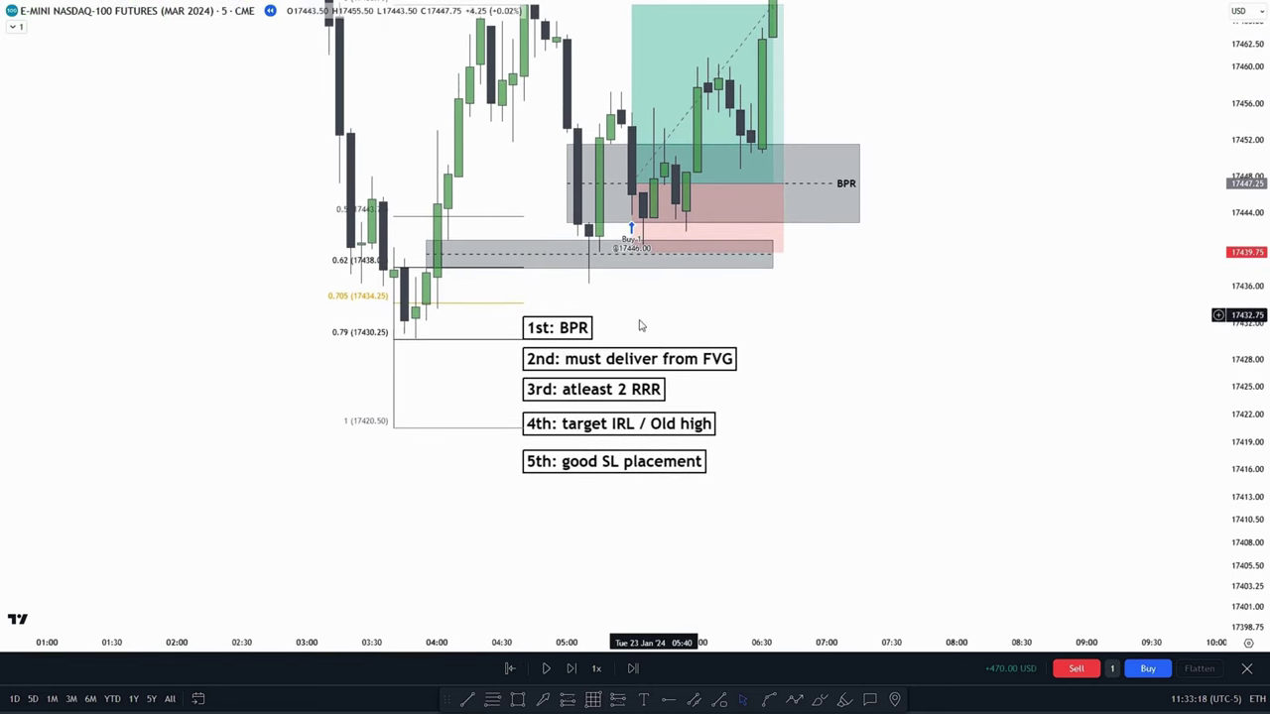
# Review the completed long trade against the five listed rules: BPR, FVG delivery, at least 2 RRR, IRL/old-high target and SL placement.
pyautogui.moveTo(818, 356); pyautogui.dragTo(813, 380)
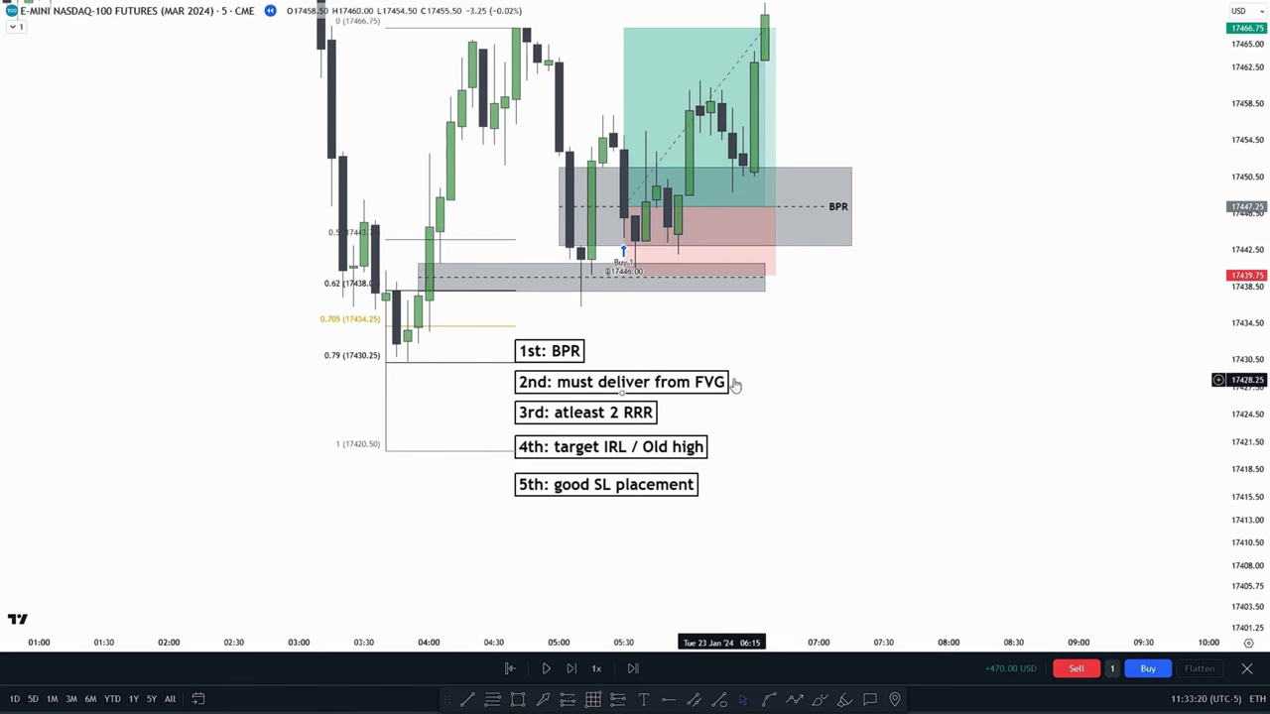
pyautogui.moveTo(624, 328); pyautogui.dragTo(620, 360)
pyautogui.moveTo(729, 400); pyautogui.dragTo(693, 350)
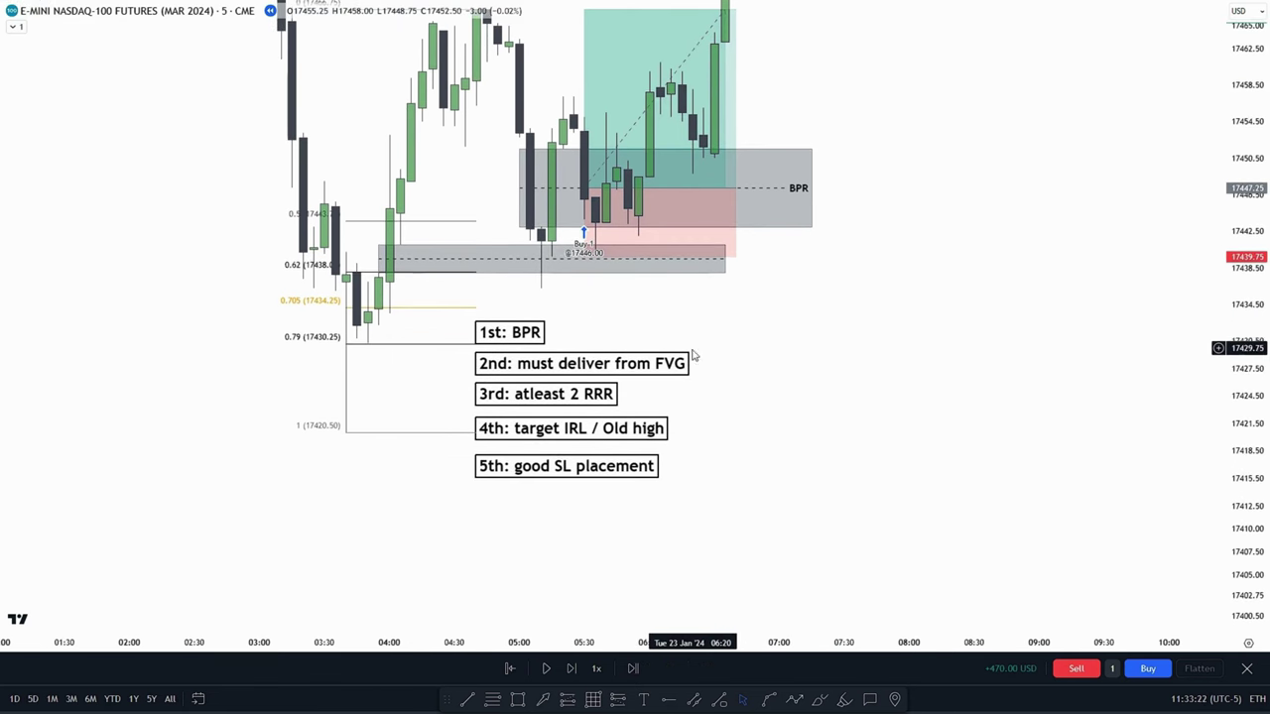
pyautogui.moveTo(607, 316); pyautogui.dragTo(653, 240)
pyautogui.moveTo(648, 340); pyautogui.dragTo(656, 323)
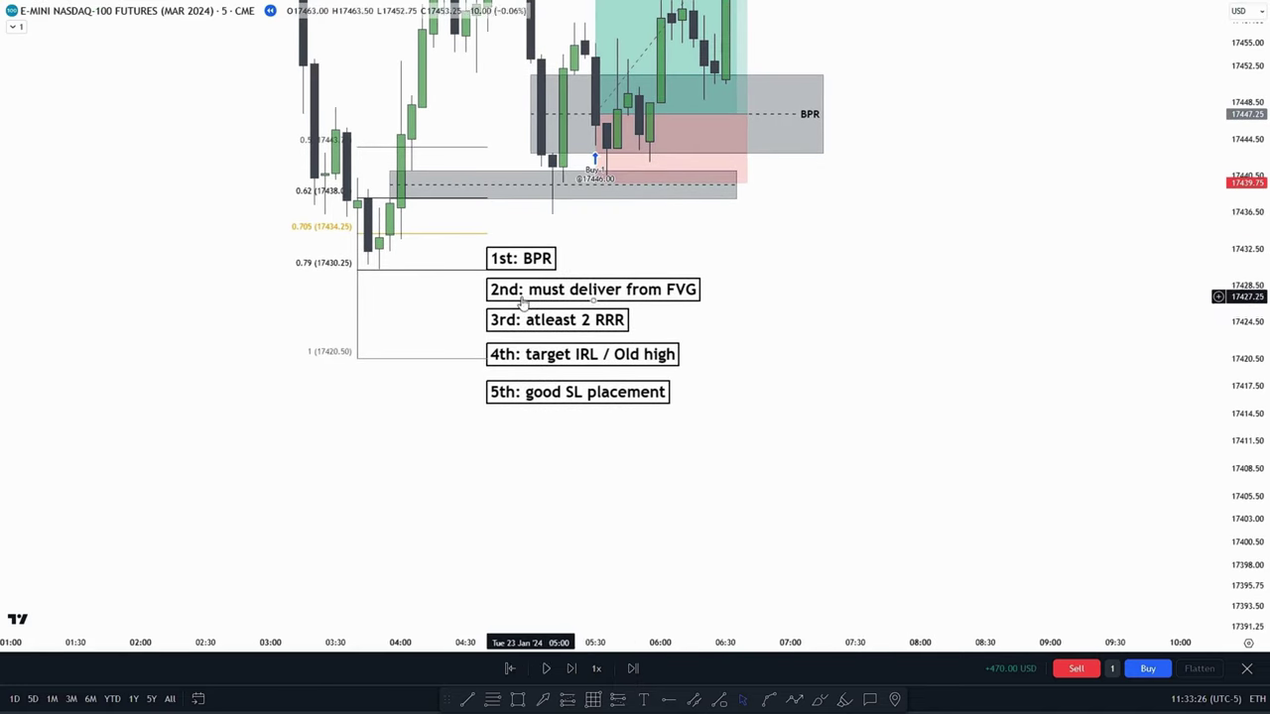
pyautogui.moveTo(746, 332); pyautogui.dragTo(748, 547)
pyautogui.click(691, 335)
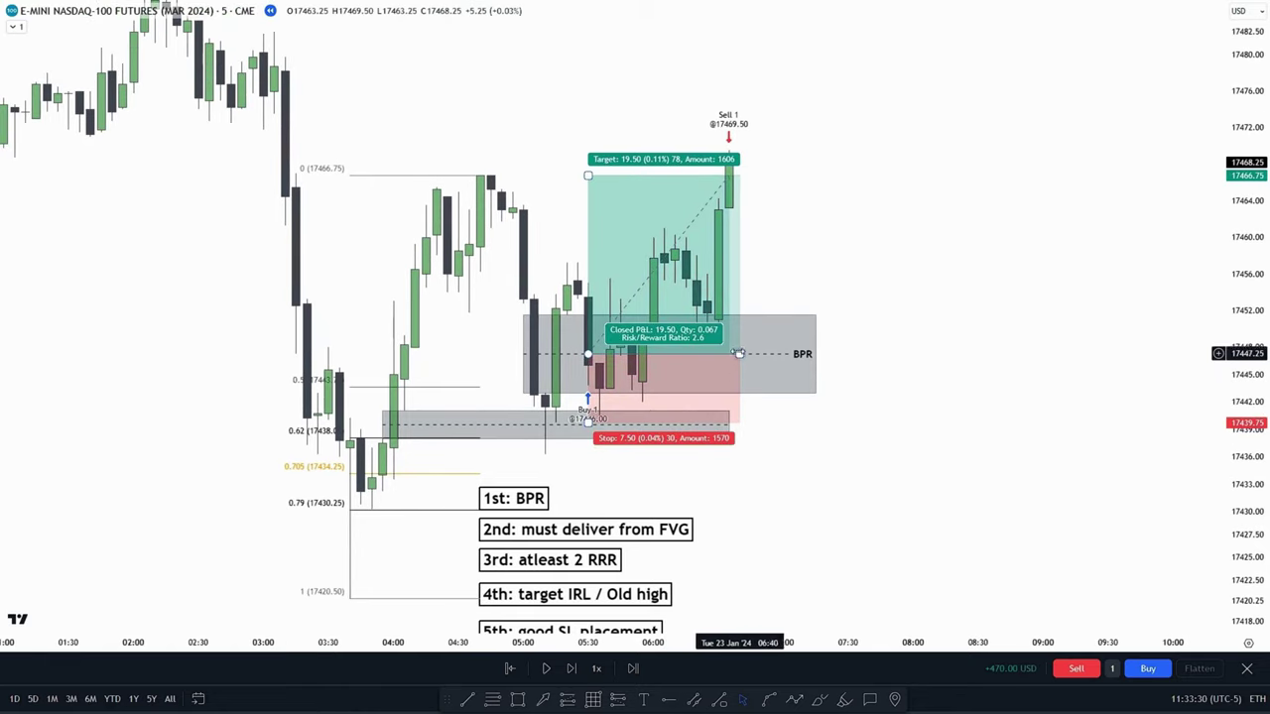
pyautogui.moveTo(860, 505); pyautogui.dragTo(871, 300)
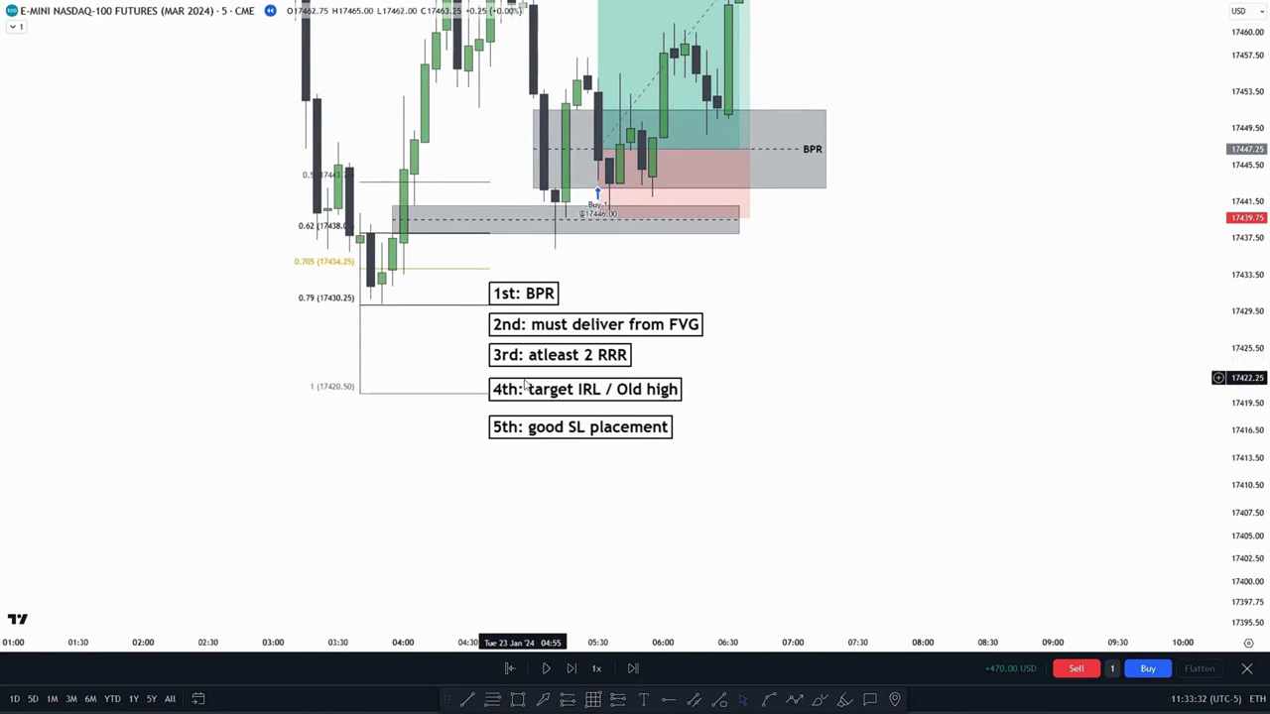
pyautogui.moveTo(698, 393); pyautogui.dragTo(778, 483)
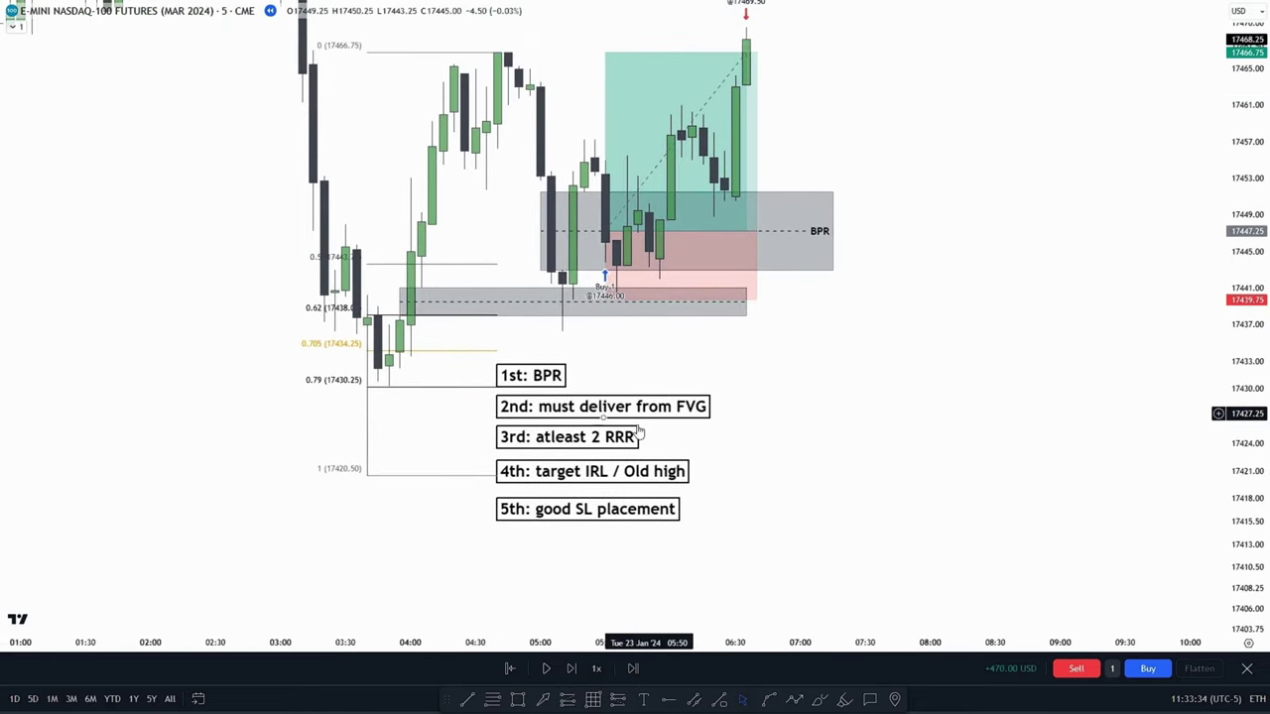
pyautogui.moveTo(814, 364); pyautogui.dragTo(807, 423)
pyautogui.moveTo(976, 428); pyautogui.dragTo(966, 250)
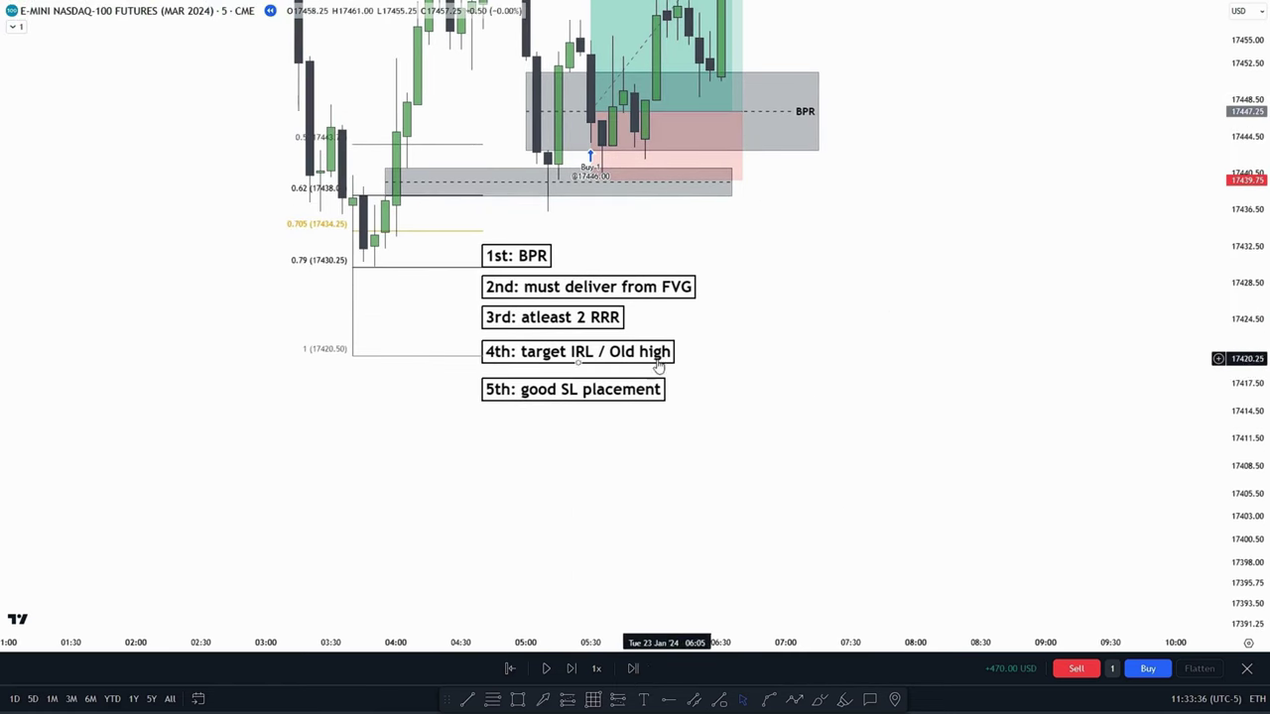
pyautogui.moveTo(791, 373); pyautogui.dragTo(749, 453)
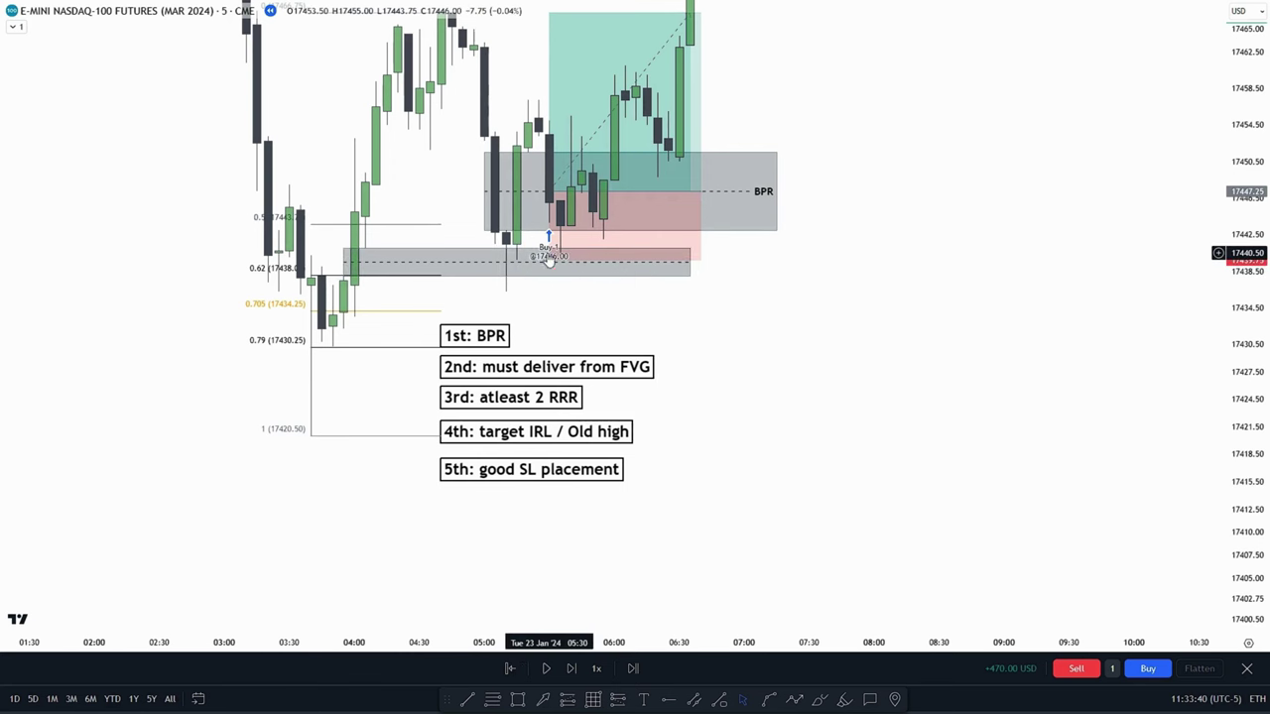
pyautogui.moveTo(686, 311); pyautogui.dragTo(703, 344)
pyautogui.moveTo(851, 254); pyautogui.dragTo(863, 330)
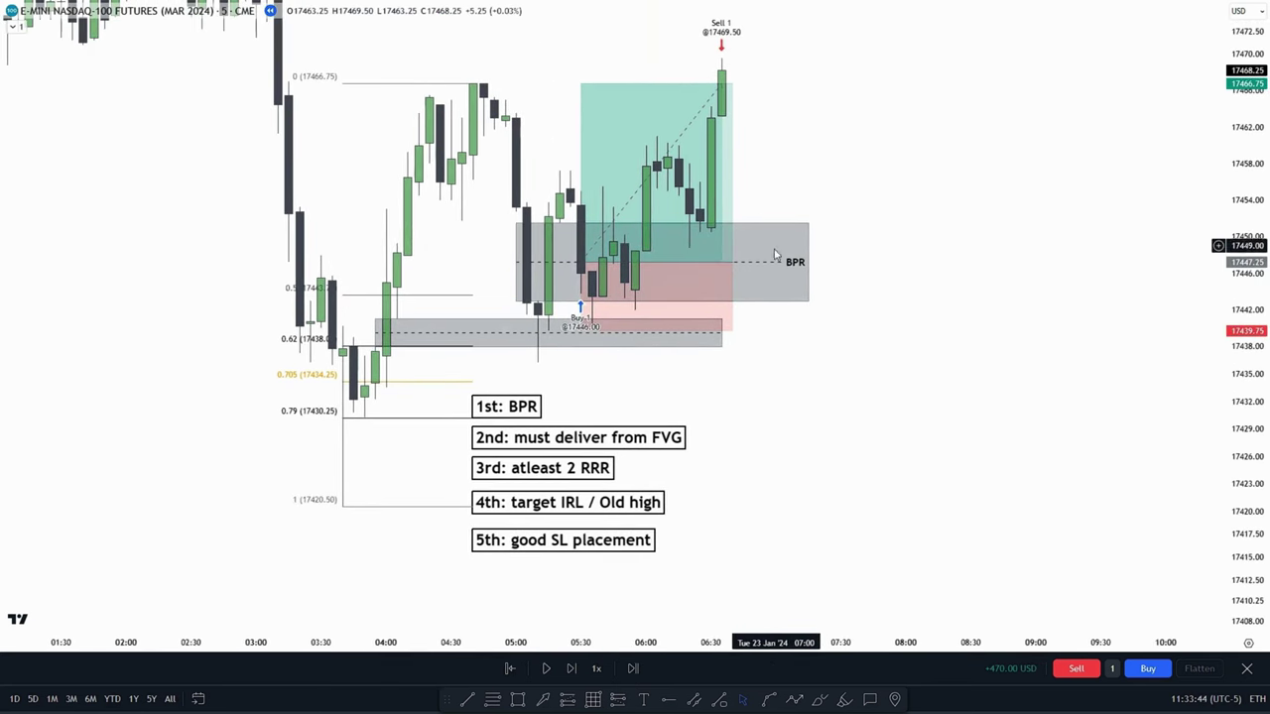
pyautogui.moveTo(865, 413); pyautogui.dragTo(861, 372)
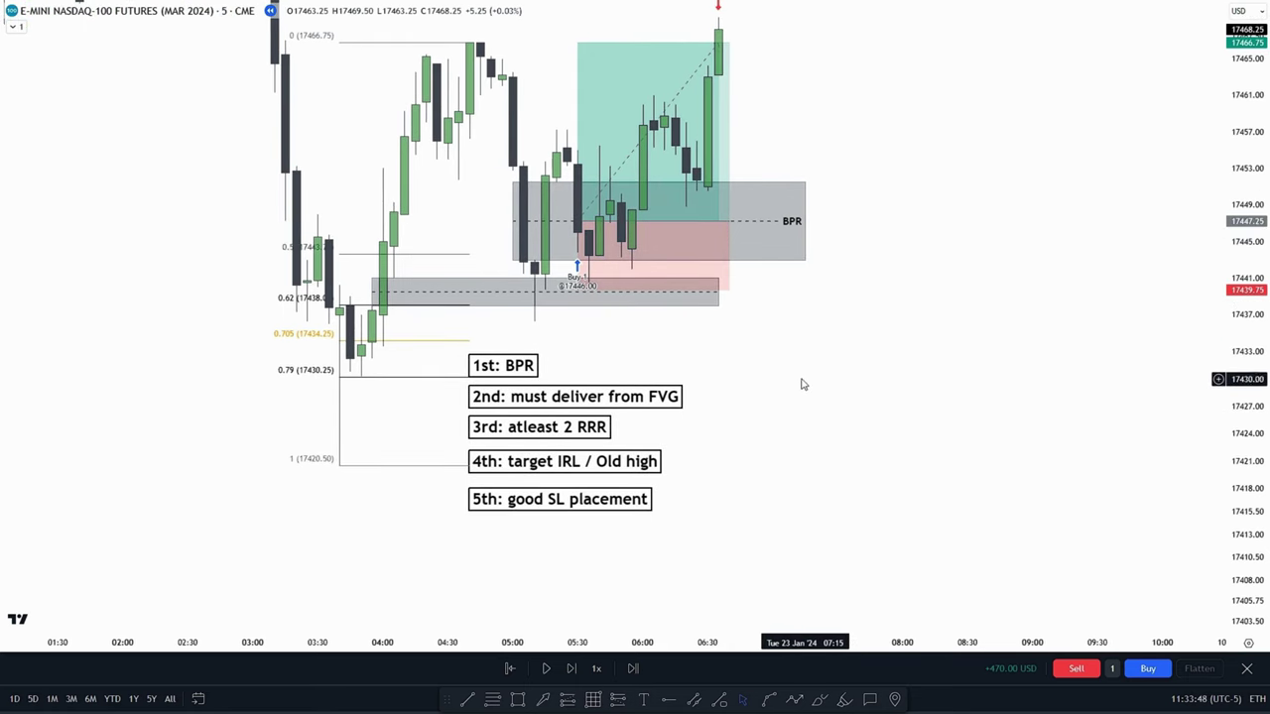
pyautogui.moveTo(793, 363); pyautogui.dragTo(822, 453)
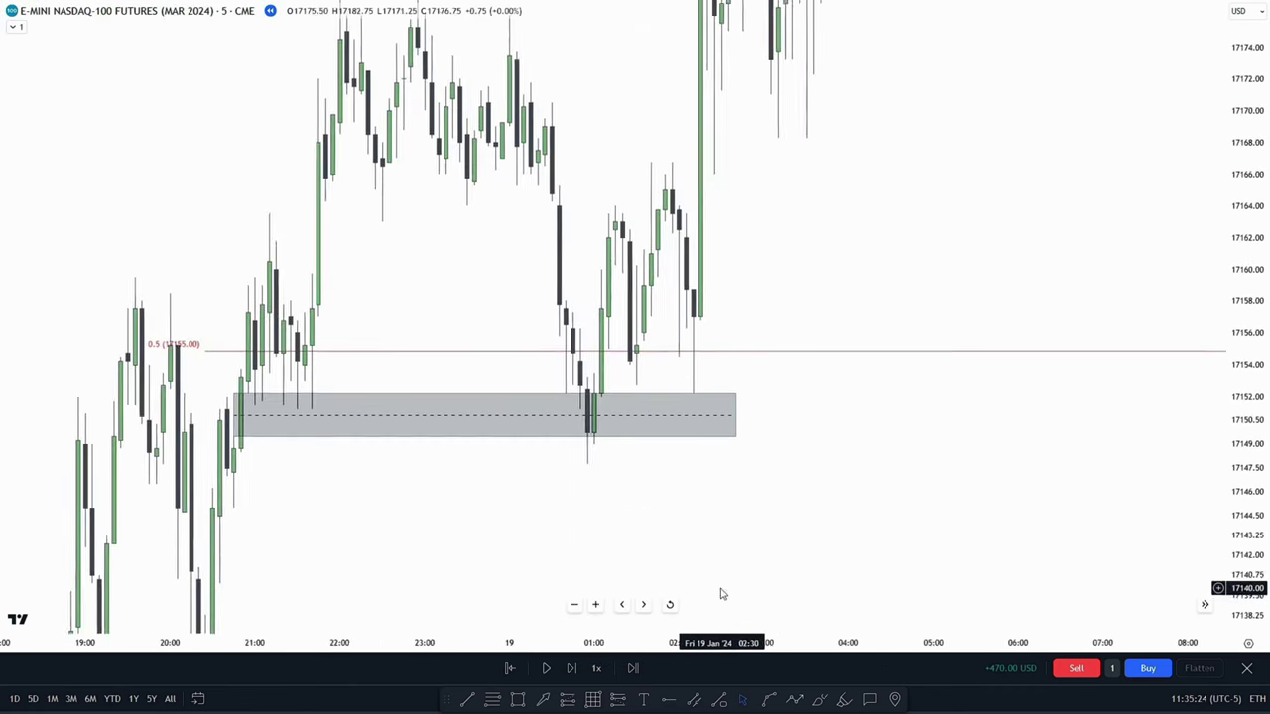
# Examine the 19 January example: the 17131.25 to 17178.50 range, its 0.5 level and price action around the grey zone just below it.
pyautogui.moveTo(720, 592); pyautogui.dragTo(718, 512)
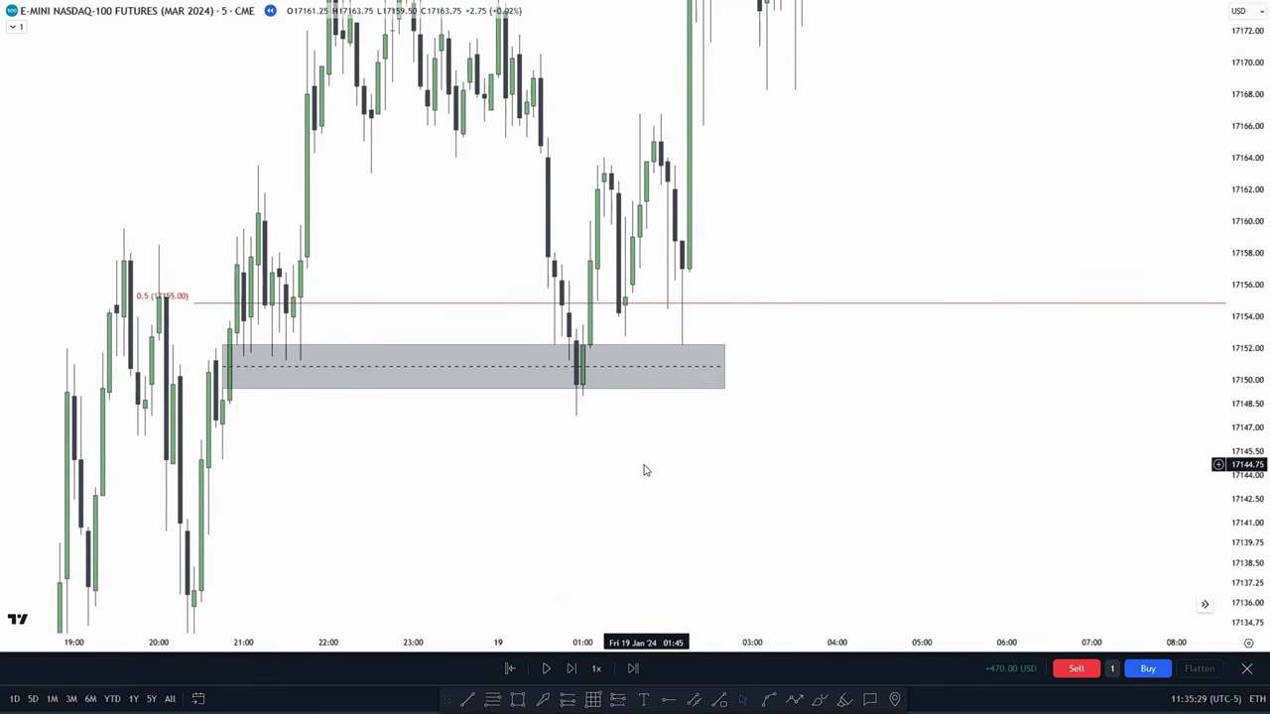
pyautogui.moveTo(604, 445)
pyautogui.mouseDown()
pyautogui.moveTo(621, 496)
pyautogui.moveTo(652, 529)
pyautogui.moveTo(638, 448)
pyautogui.moveTo(616, 427)
pyautogui.mouseUp()
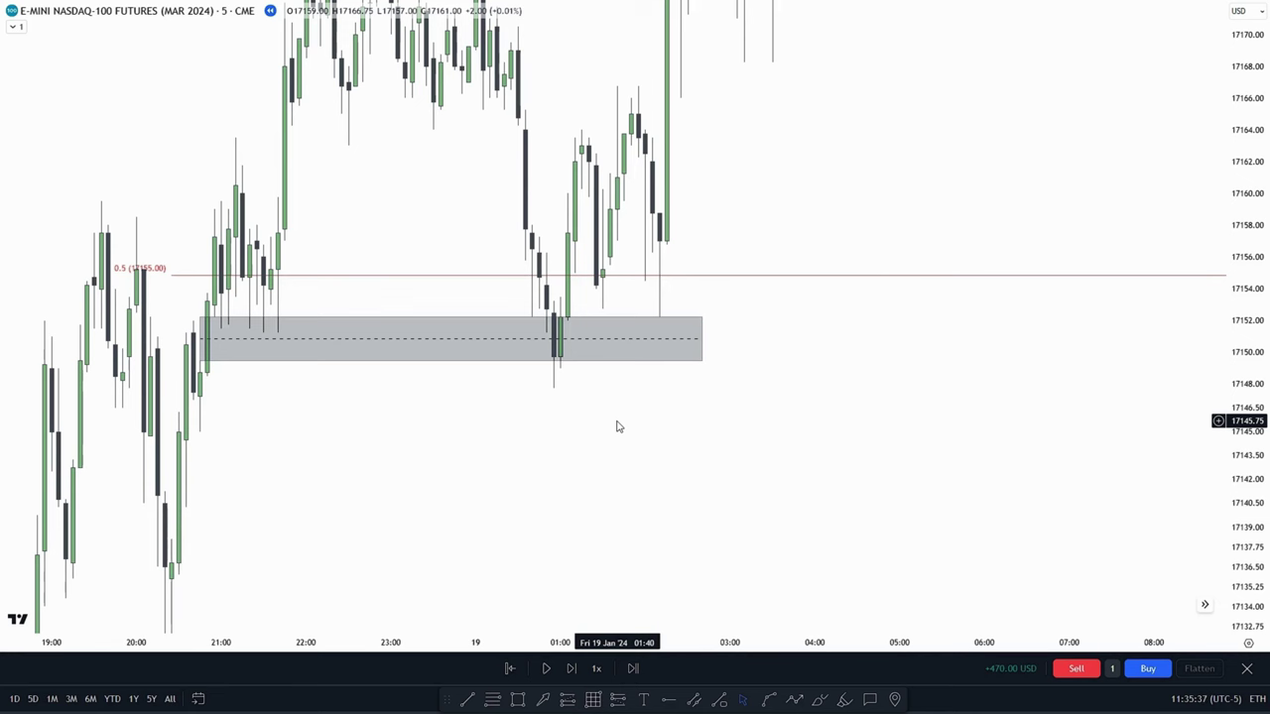
pyautogui.moveTo(616, 427); pyautogui.dragTo(652, 495)
pyautogui.moveTo(480, 240); pyautogui.dragTo(484, 244)
pyautogui.moveTo(1244, 186); pyautogui.dragTo(1242, 373)
pyautogui.moveTo(1028, 423); pyautogui.dragTo(986, 383)
pyautogui.moveTo(500, 463); pyautogui.dragTo(605, 463)
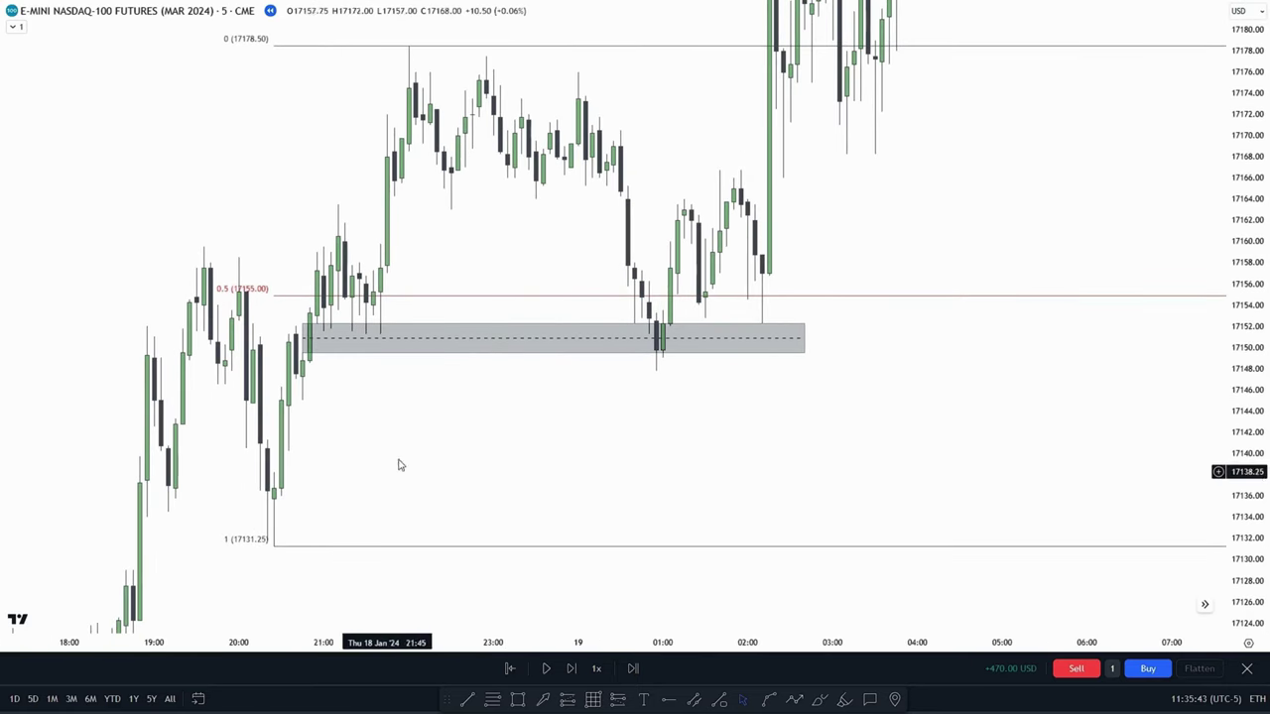
pyautogui.moveTo(340, 436); pyautogui.dragTo(352, 498)
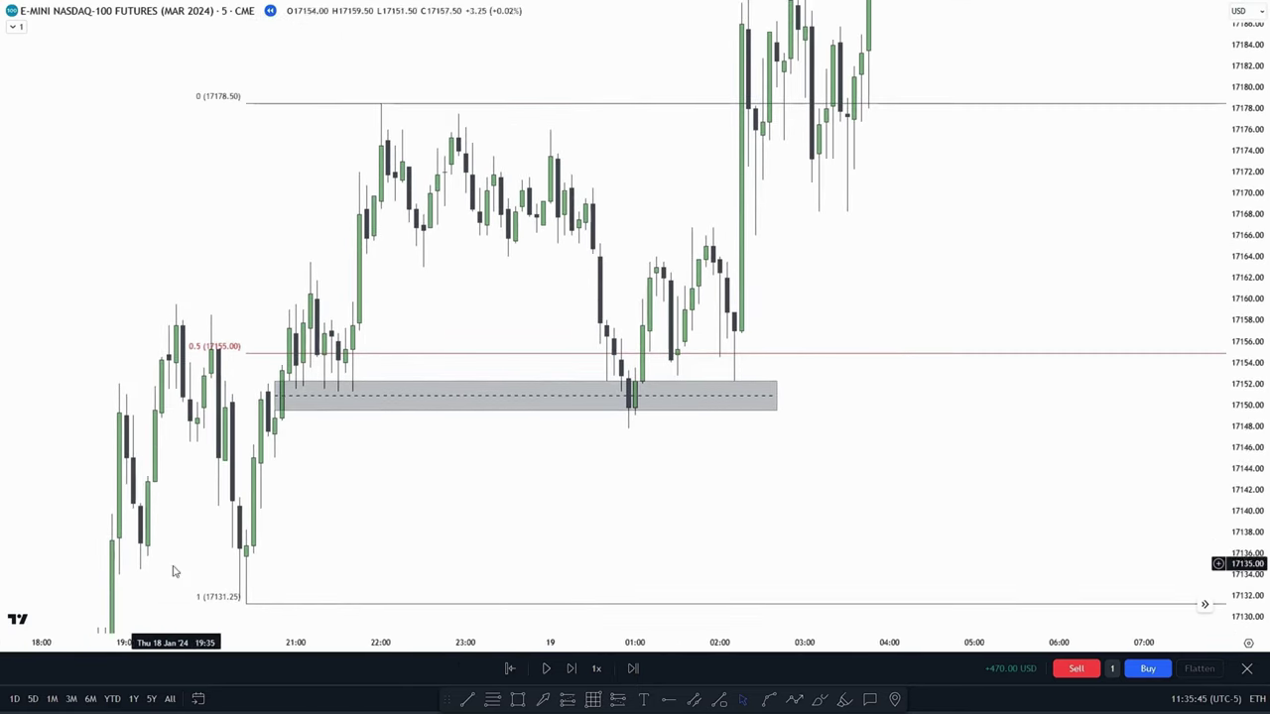
pyautogui.moveTo(530, 503); pyautogui.dragTo(507, 441)
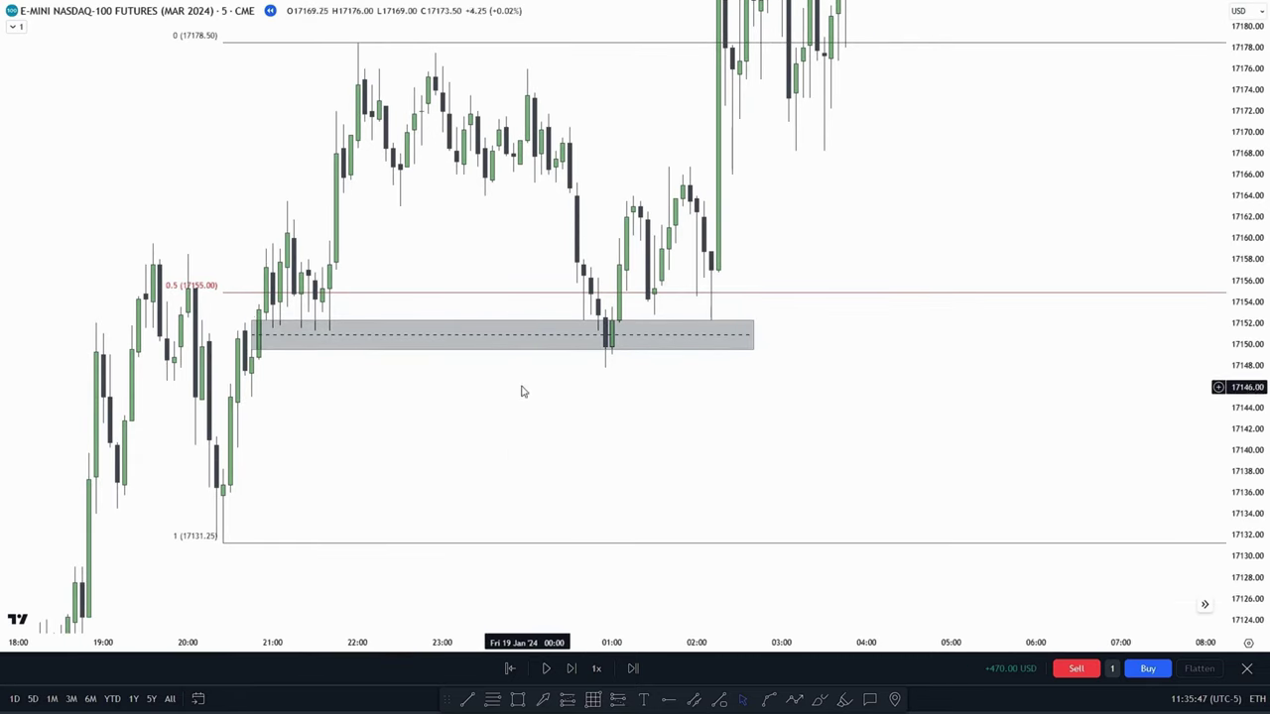
pyautogui.moveTo(409, 406); pyautogui.dragTo(413, 471)
pyautogui.moveTo(570, 464); pyautogui.dragTo(530, 419)
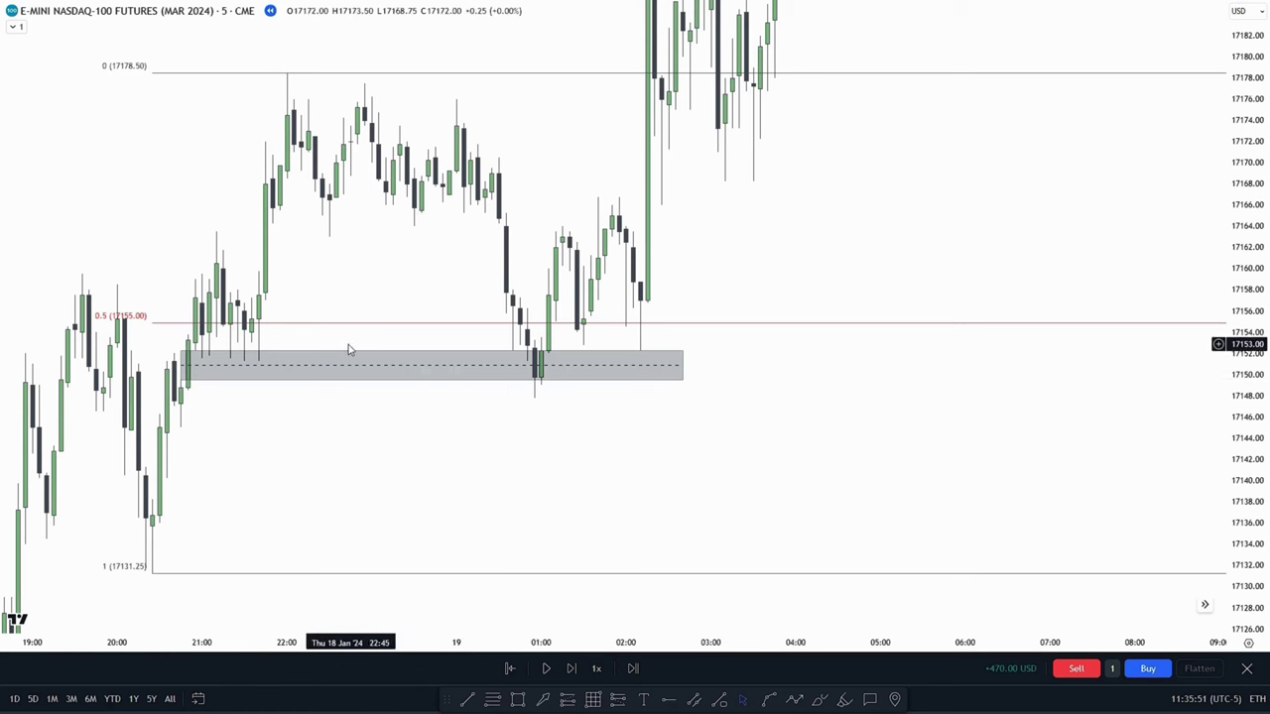
pyautogui.moveTo(421, 452); pyautogui.dragTo(473, 485)
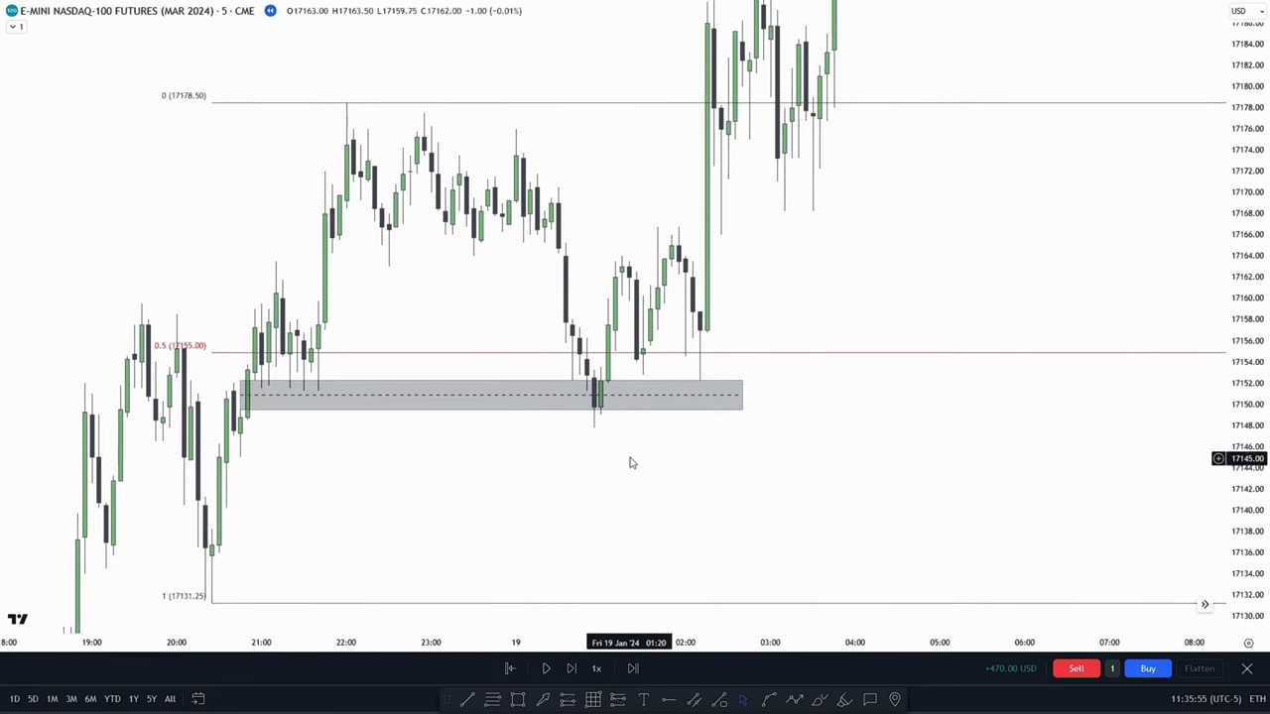
pyautogui.moveTo(1267, 453); pyautogui.dragTo(1258, 363)
pyautogui.moveTo(863, 483); pyautogui.dragTo(932, 459)
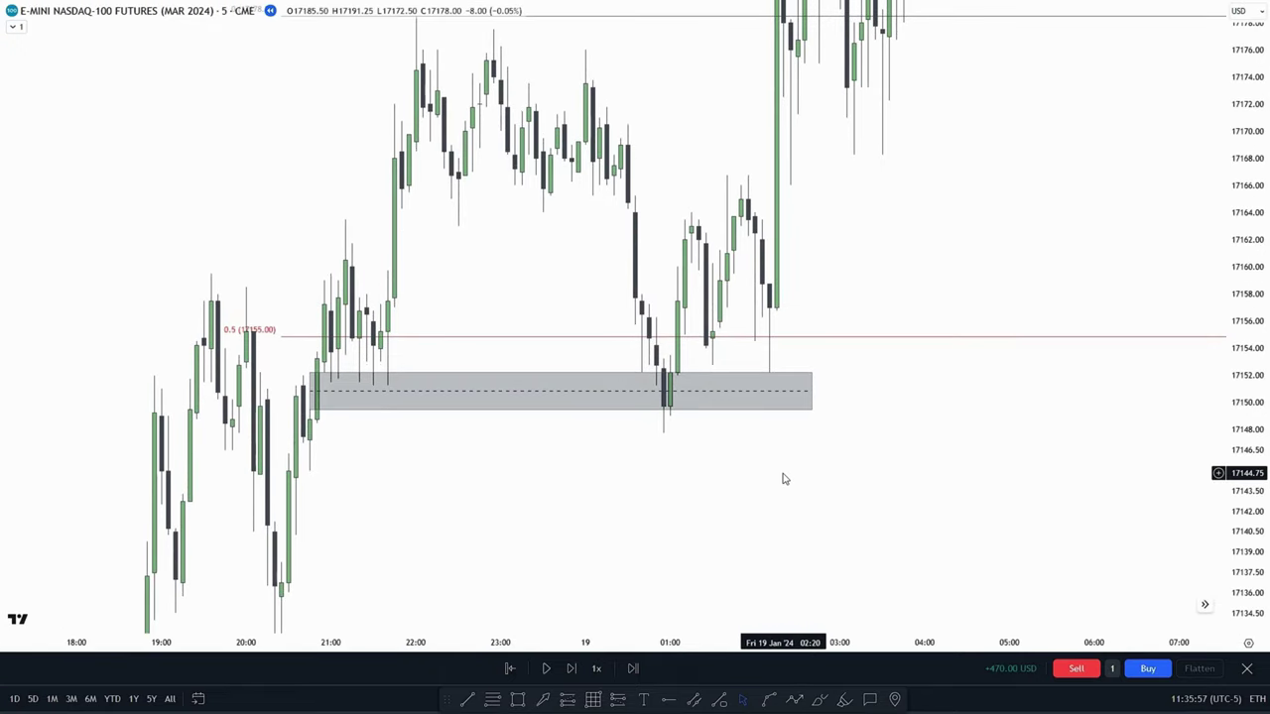
# Switch the chart to the 1-minute timeframe around 01:00 on 19 January, where price enters the grey zone.
pyautogui.write('1')
pyautogui.press('Return')
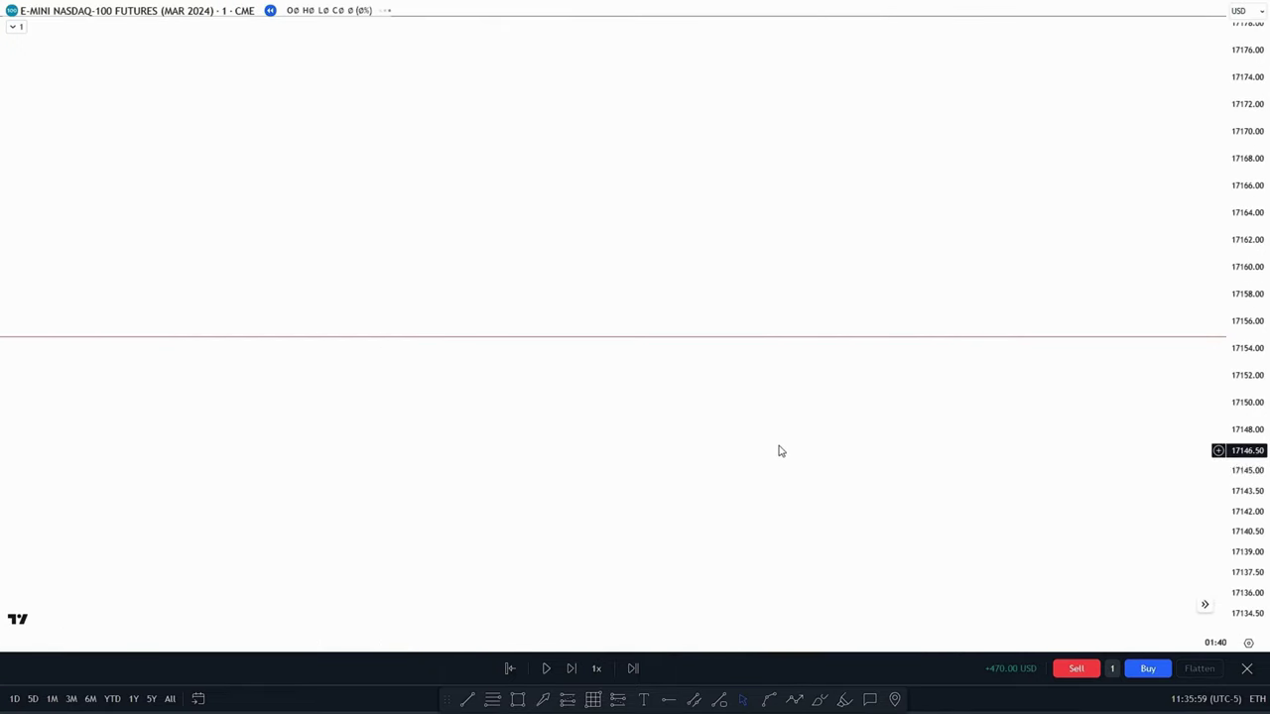
pyautogui.moveTo(689, 481); pyautogui.dragTo(1257, 298)
pyautogui.moveTo(764, 423); pyautogui.dragTo(1062, 368)
pyautogui.scroll(4, 1062, 368)
pyautogui.scroll(20, 1060, 367)
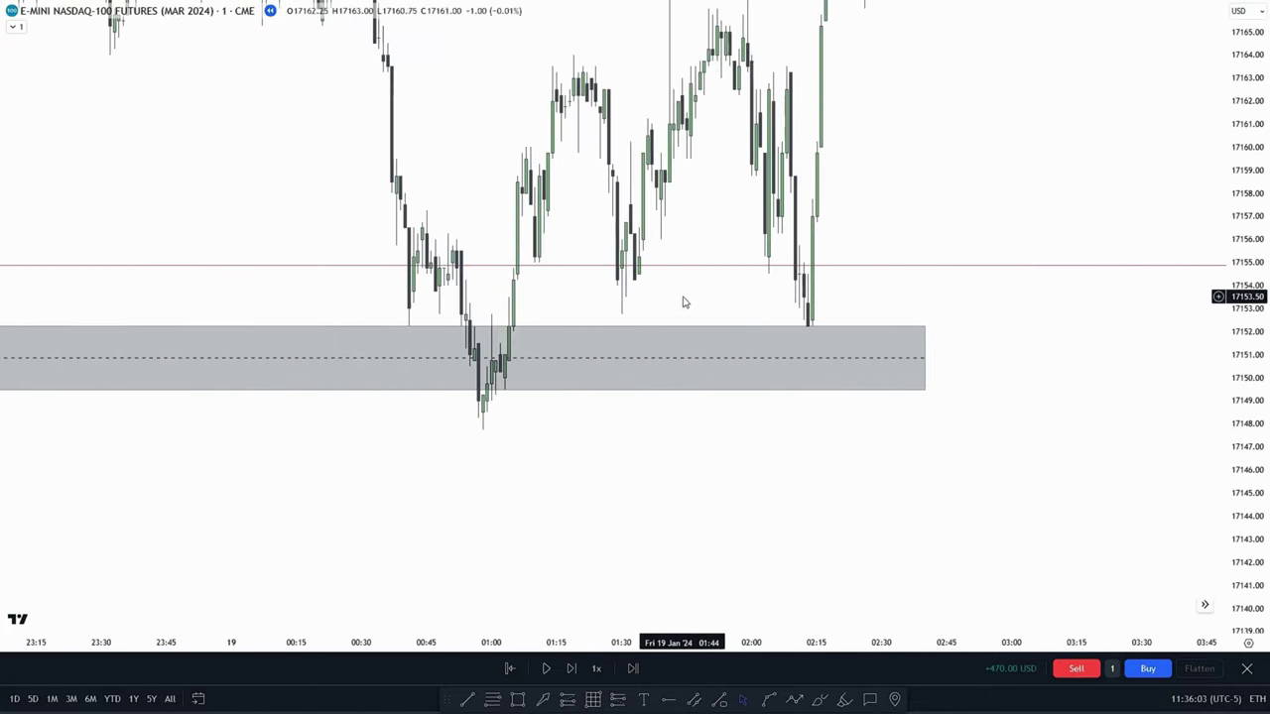
pyautogui.moveTo(655, 306); pyautogui.dragTo(792, 347)
pyautogui.moveTo(1248, 400); pyautogui.dragTo(1246, 303)
pyautogui.scroll(2, 799, 297)
pyautogui.scroll(5, 799, 302)
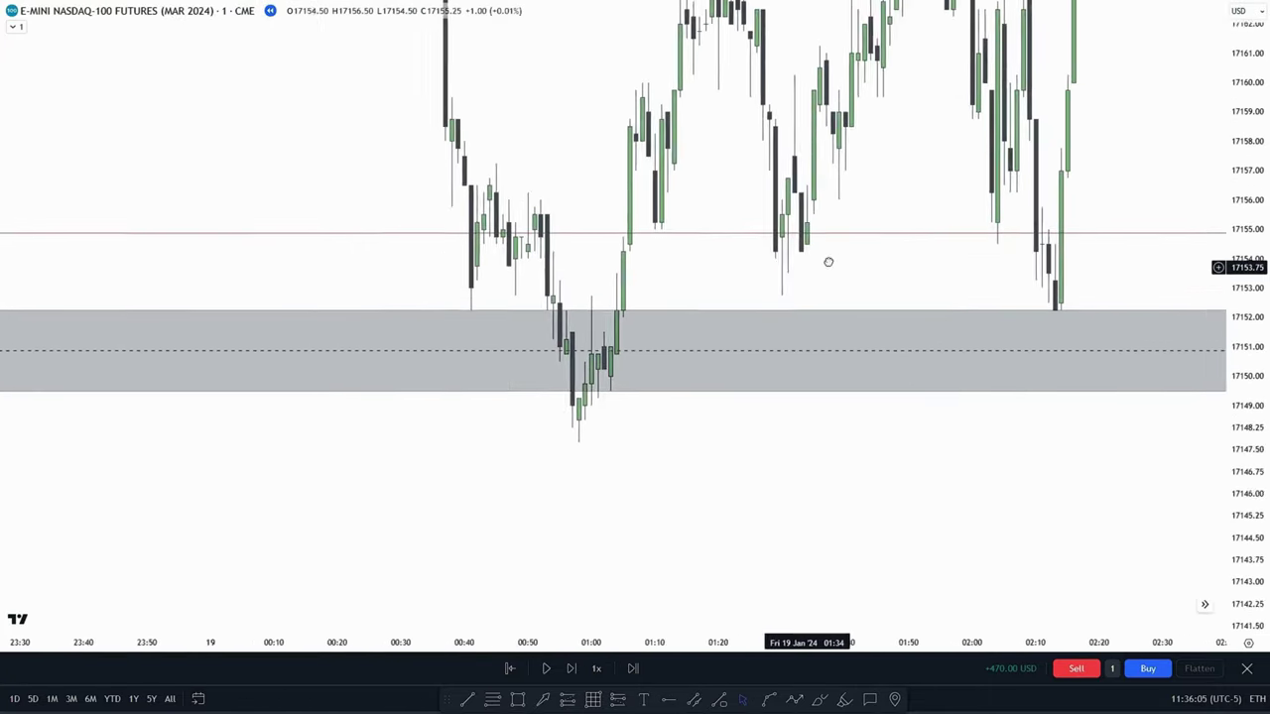
# Draw a rectangle over the small gap inside the grey zone, from 17150.75 to 17149.25 and from 00:56 to 01:30.
pyautogui.moveTo(1246, 455); pyautogui.dragTo(1246, 393)
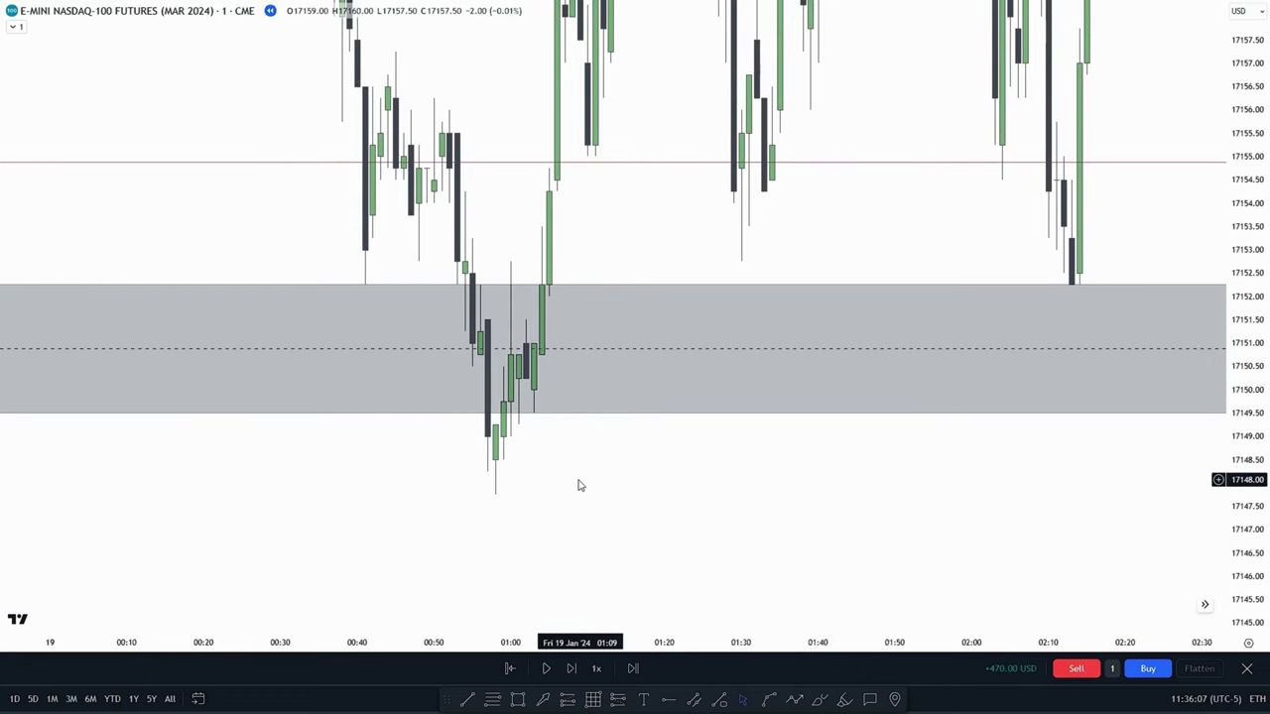
pyautogui.scroll(1, 575, 483)
pyautogui.moveTo(573, 481); pyautogui.dragTo(602, 482)
pyautogui.moveTo(516, 430); pyautogui.dragTo(509, 434)
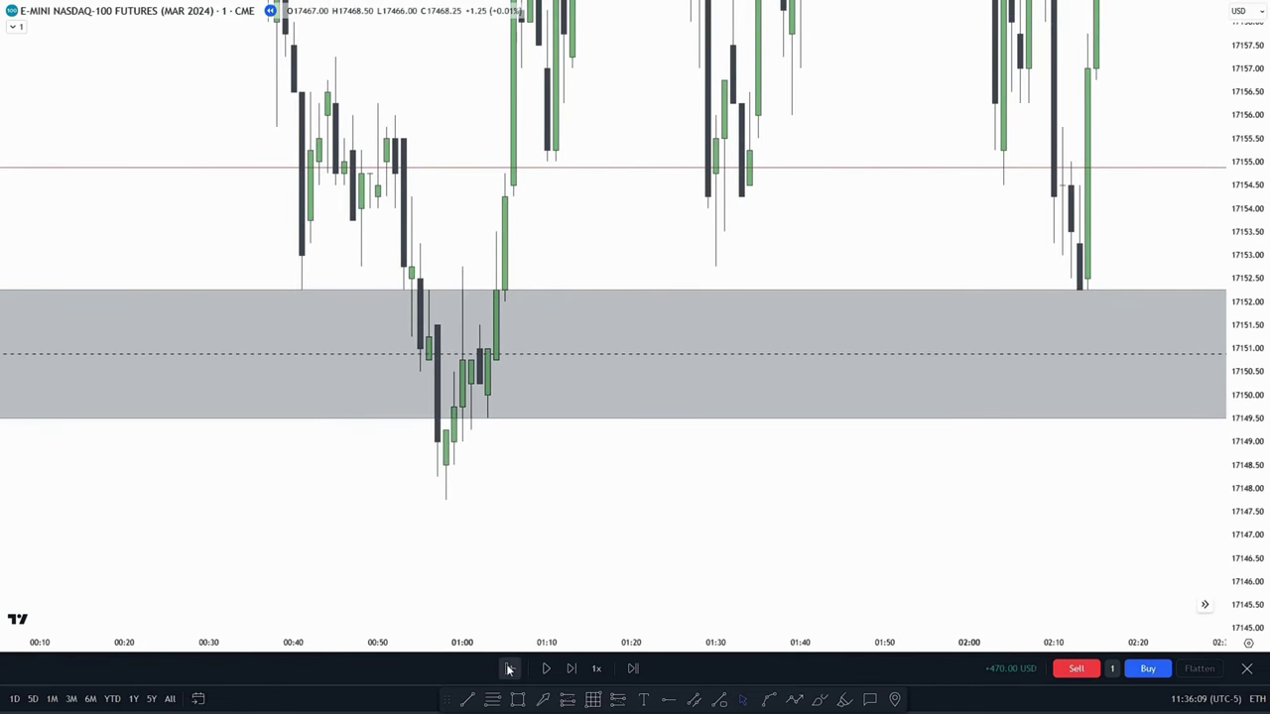
pyautogui.click(517, 700)
pyautogui.moveTo(428, 361)
pyautogui.mouseDown()
pyautogui.moveTo(447, 431)
pyautogui.moveTo(714, 431)
pyautogui.mouseUp()
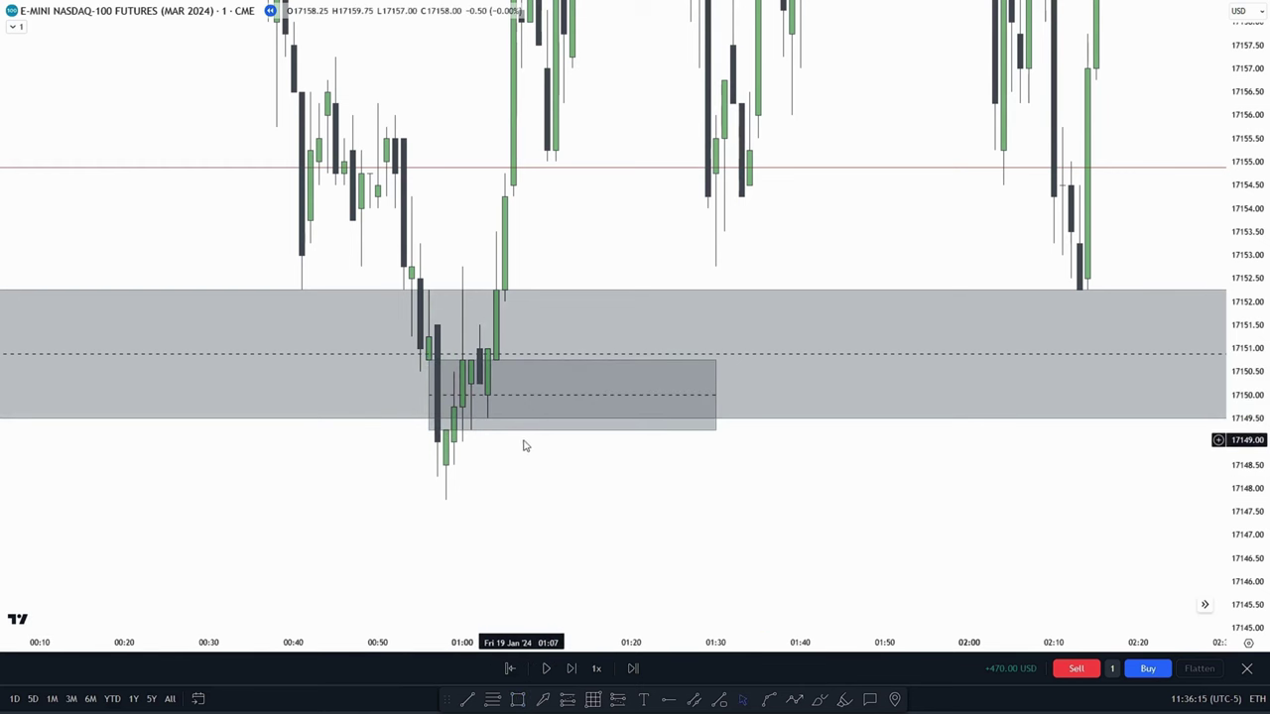
# Set the new gap rectangle's border and background to yellow.
pyautogui.doubleClick(466, 425)
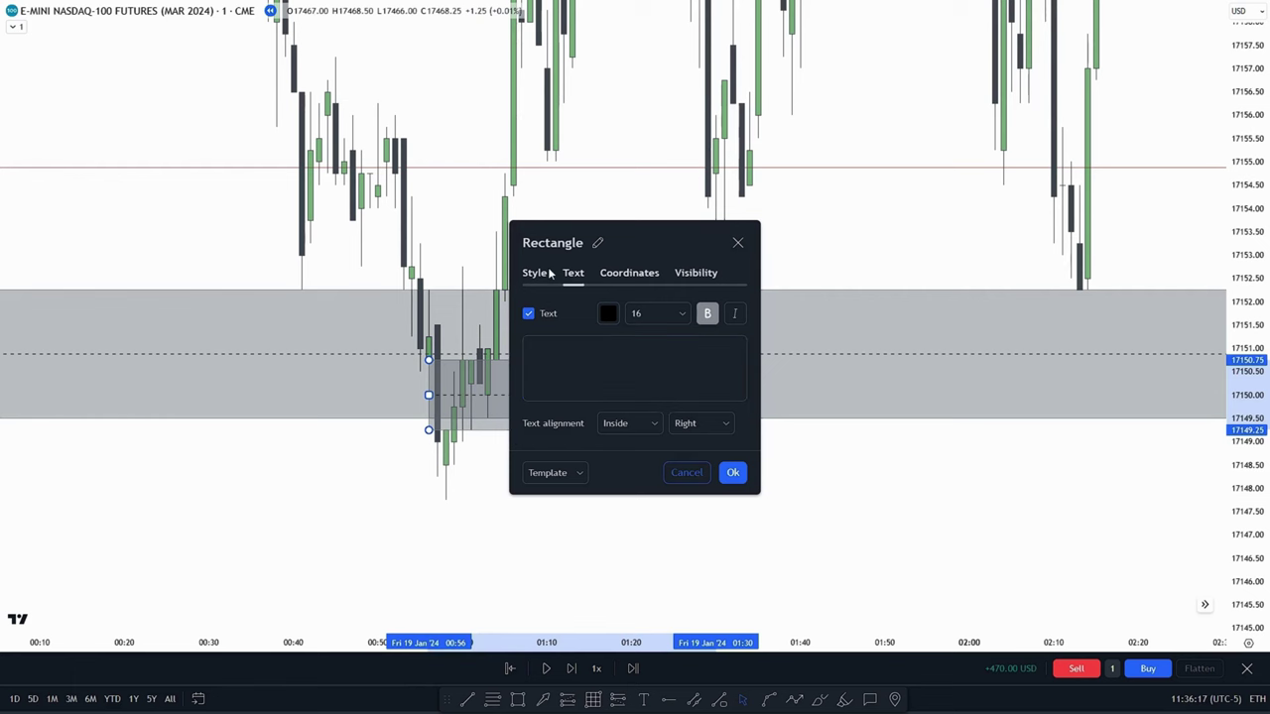
pyautogui.click(536, 272)
pyautogui.click(614, 316)
pyautogui.click(644, 355)
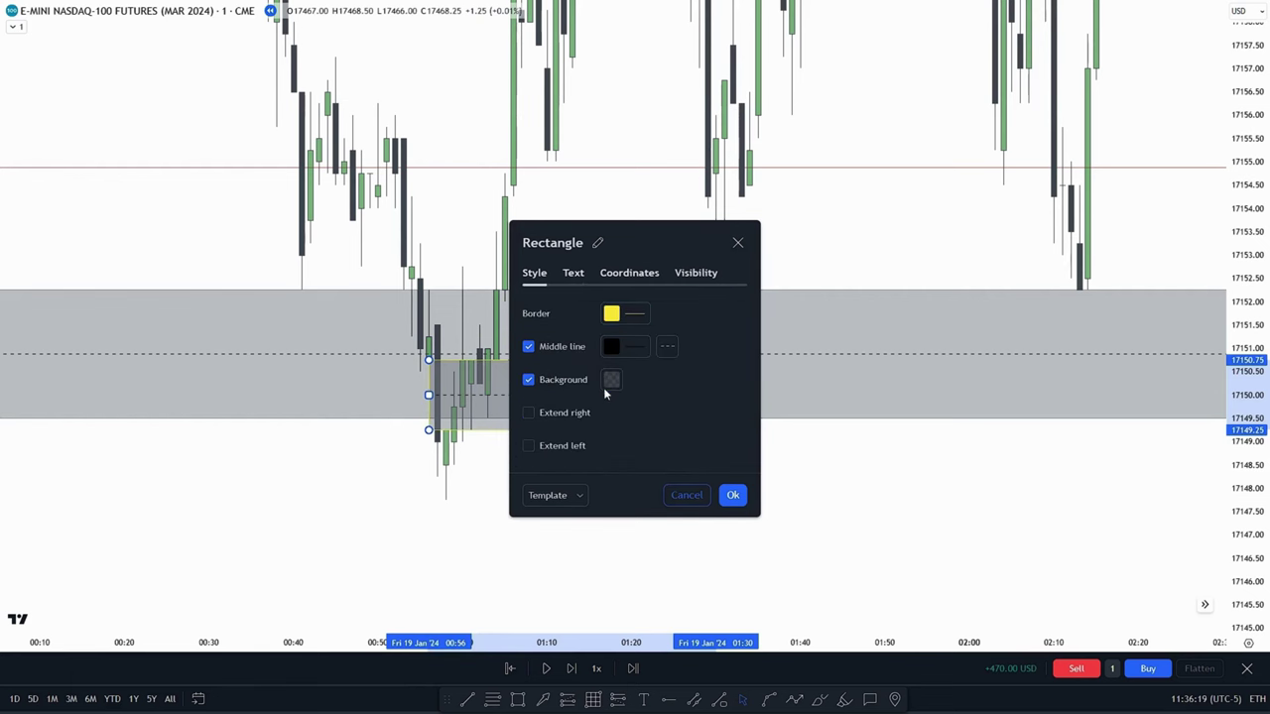
pyautogui.click(611, 379)
pyautogui.click(645, 425)
pyautogui.click(734, 505)
pyautogui.moveTo(752, 527); pyautogui.dragTo(850, 512)
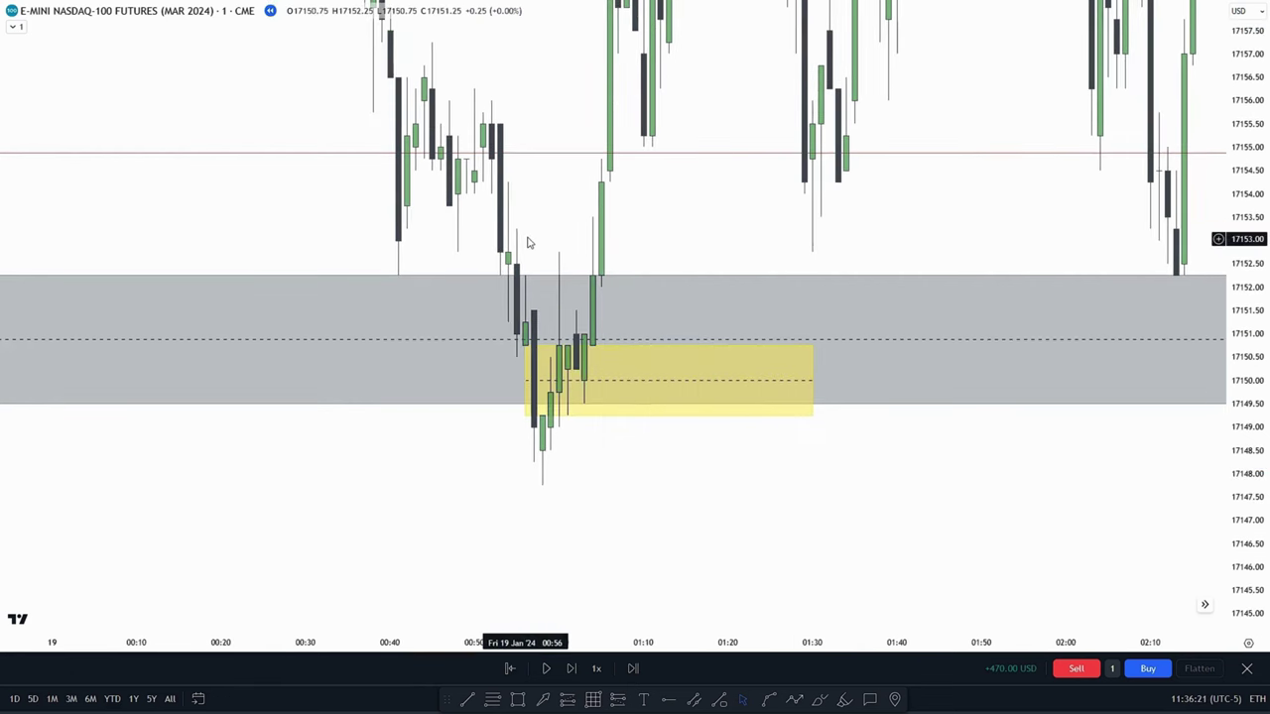
# Place a long position at 00:56 with its entry at the yellow gap's upper edge at 17150.75.
pyautogui.moveTo(695, 467); pyautogui.dragTo(673, 457)
pyautogui.moveTo(1246, 398); pyautogui.dragTo(1246, 338)
pyautogui.scroll(1, 562, 486)
pyautogui.scroll(1, 541, 466)
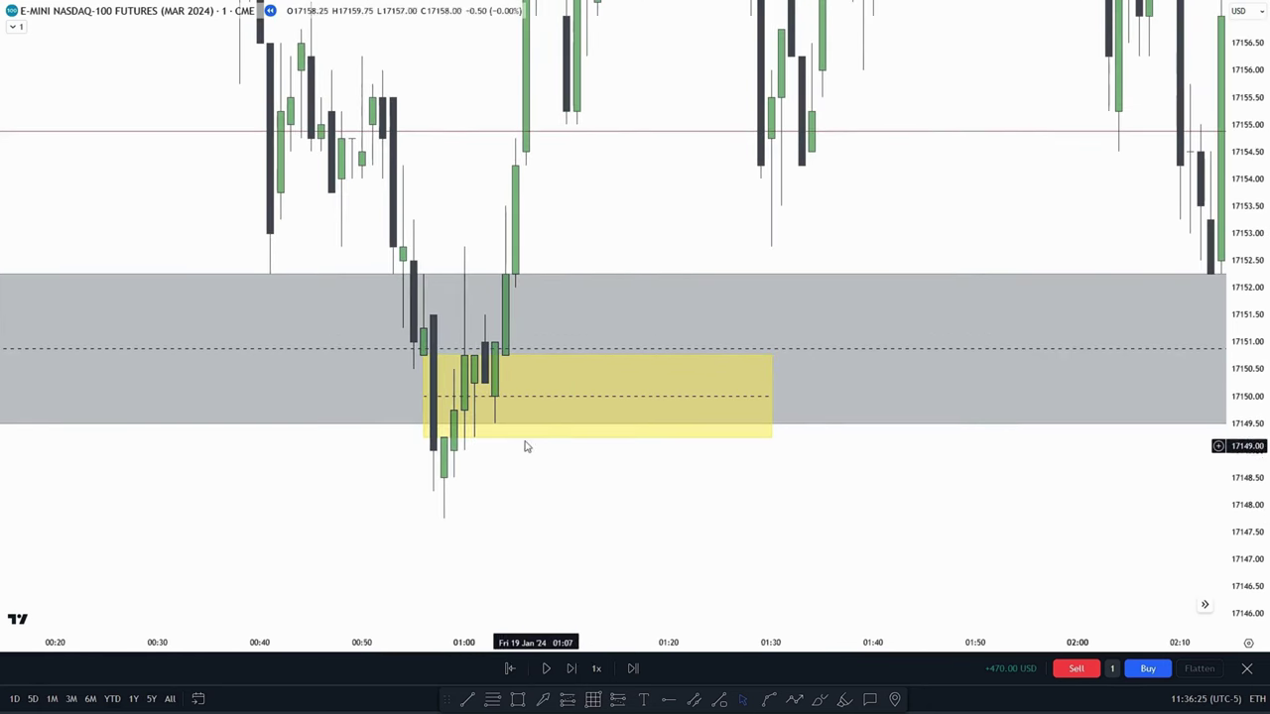
pyautogui.moveTo(551, 496); pyautogui.dragTo(604, 525)
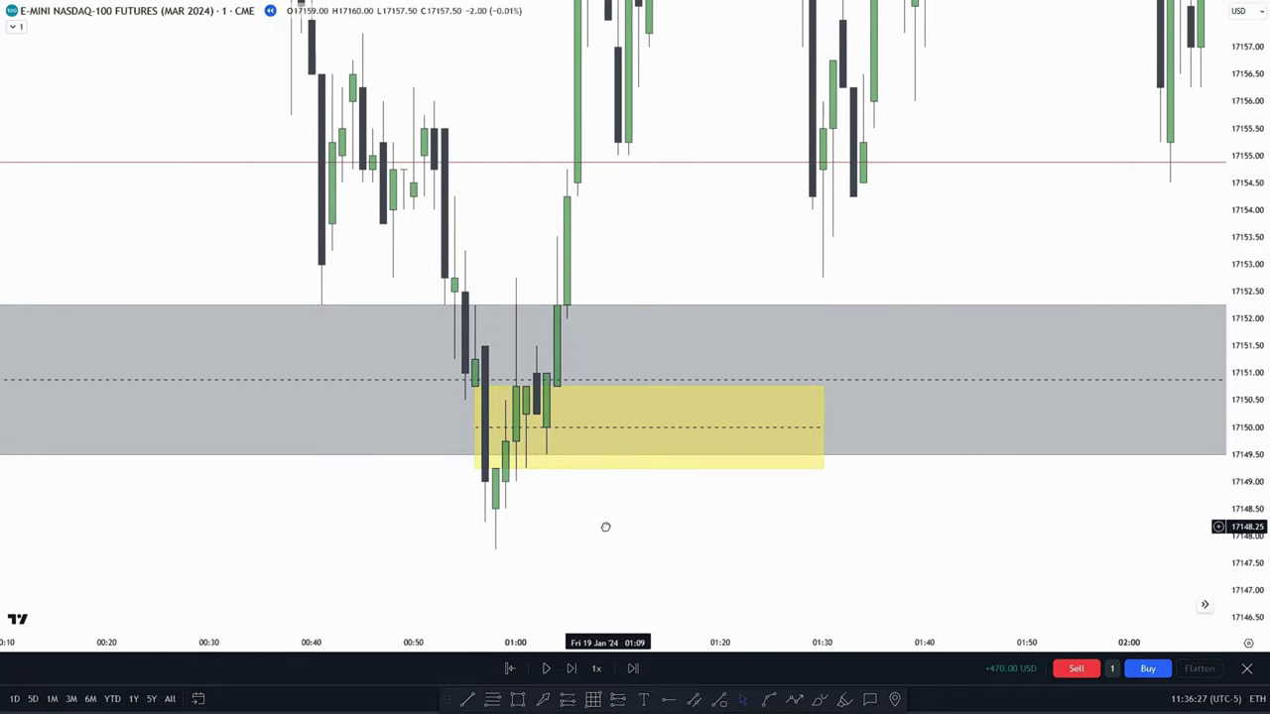
pyautogui.hscroll(2, 578, 501)
pyautogui.click(567, 700)
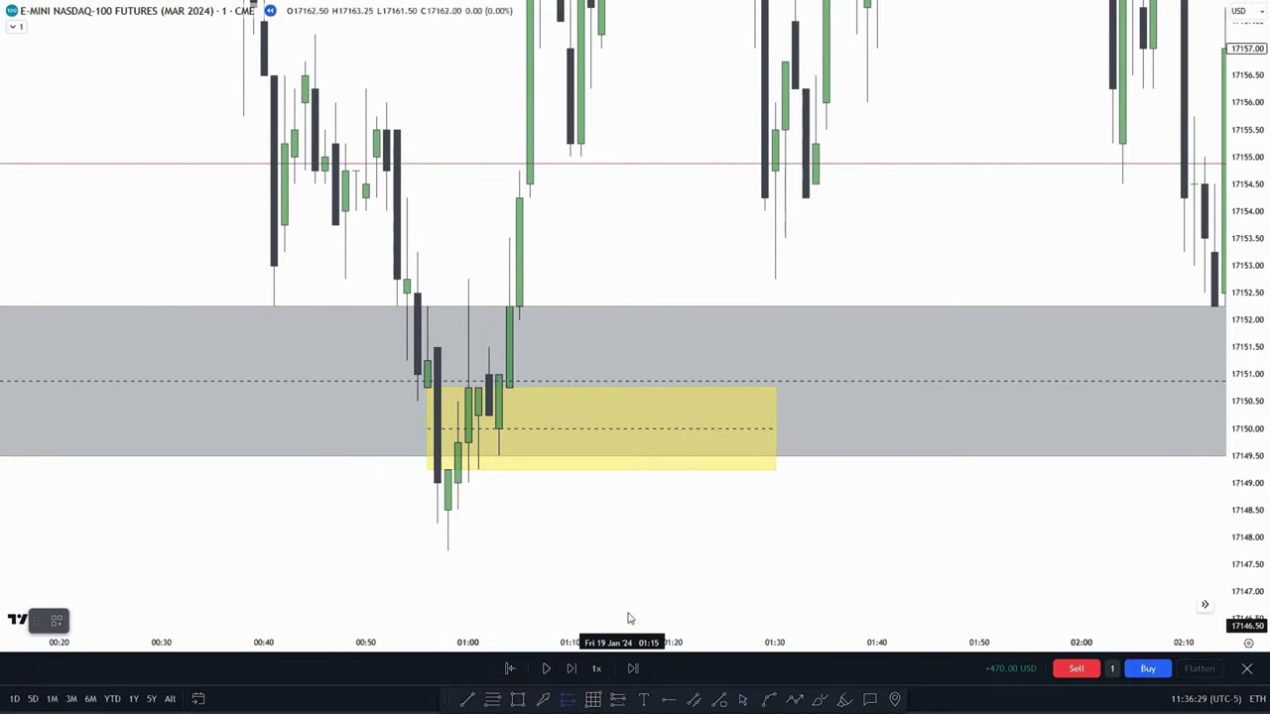
pyautogui.click(434, 392)
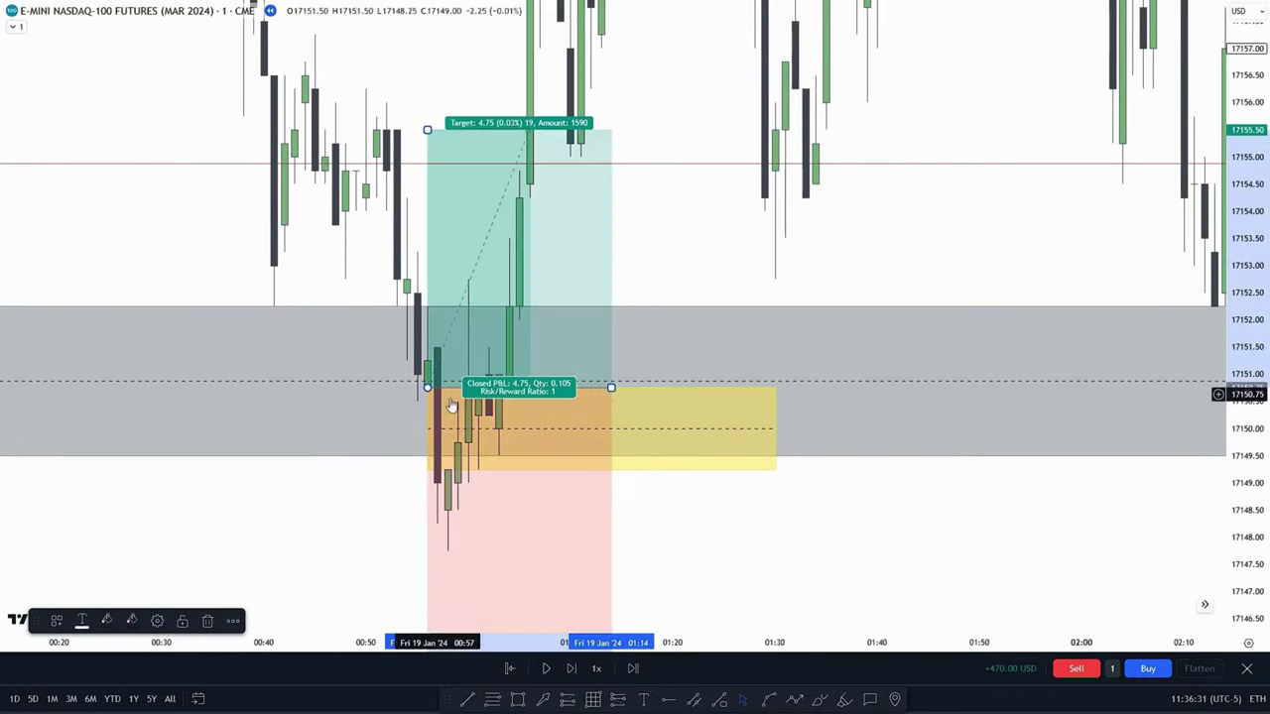
pyautogui.hscroll(-1, 738, 417)
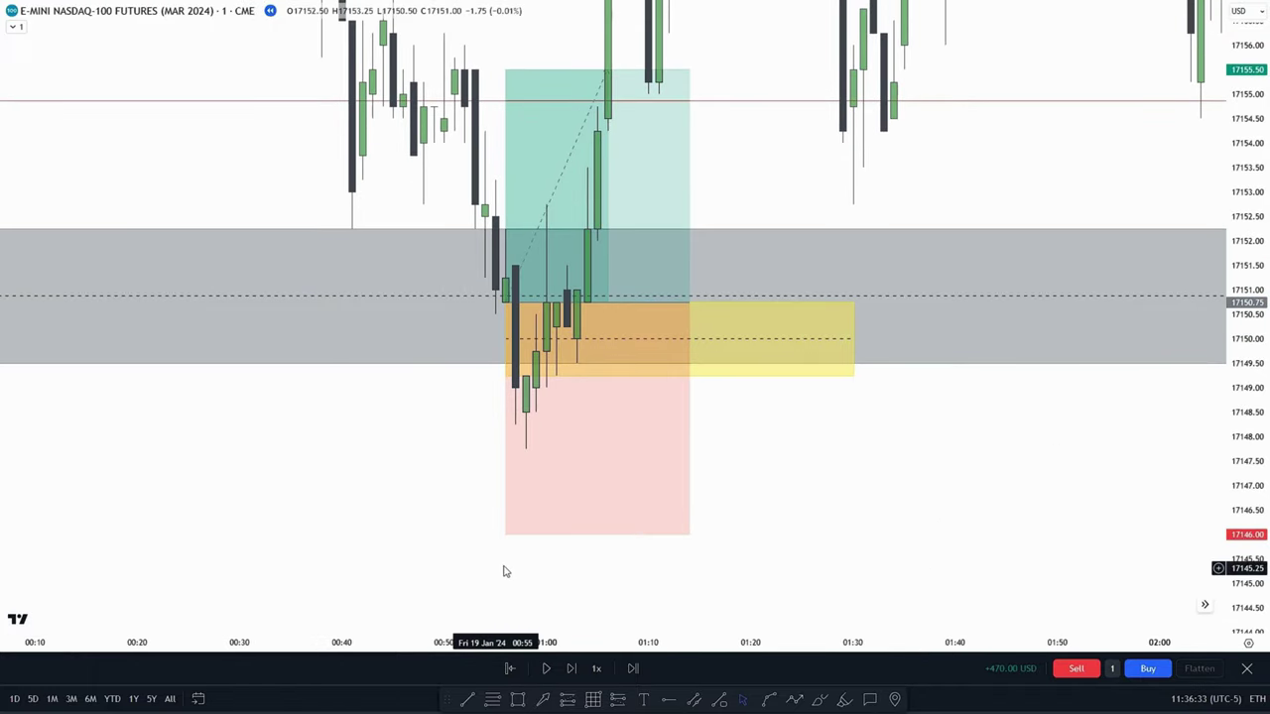
# Raise the long position's stop to the swing low at 17147.75, and tighten it further to 2.25 points below the entry.
pyautogui.moveTo(506, 535); pyautogui.dragTo(511, 450)
pyautogui.moveTo(836, 455); pyautogui.dragTo(854, 560)
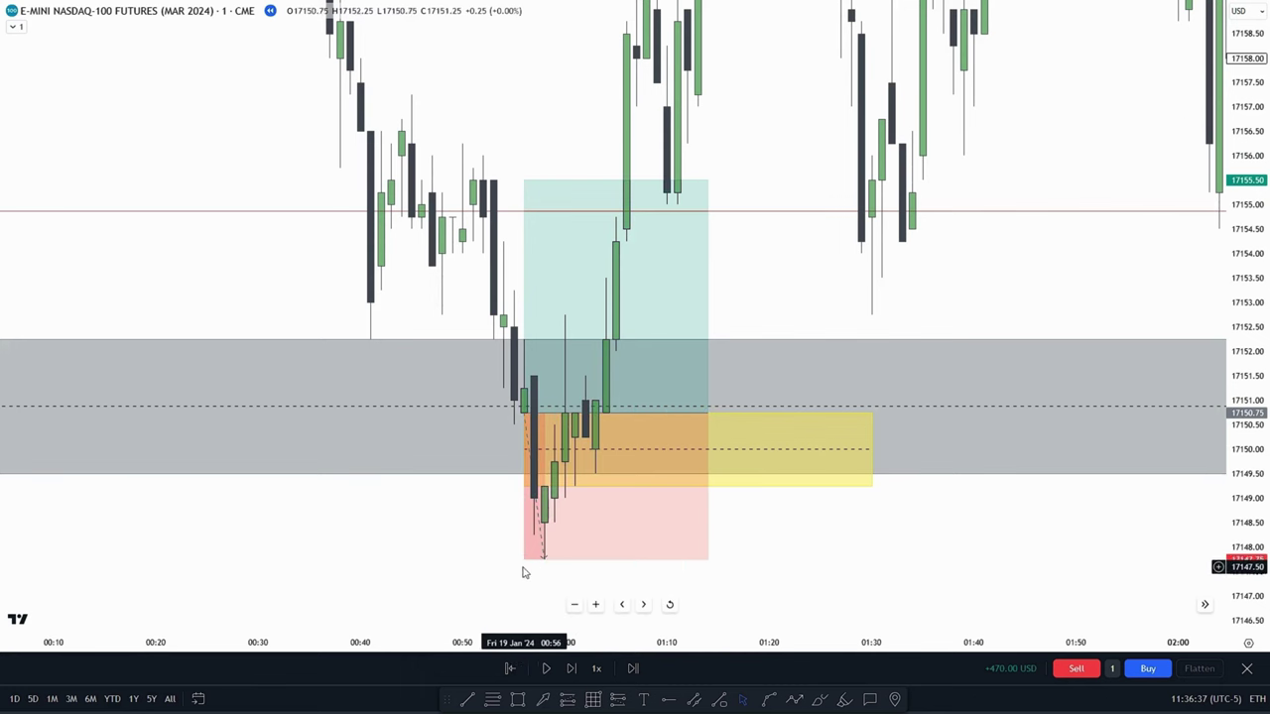
pyautogui.moveTo(524, 561); pyautogui.dragTo(525, 523)
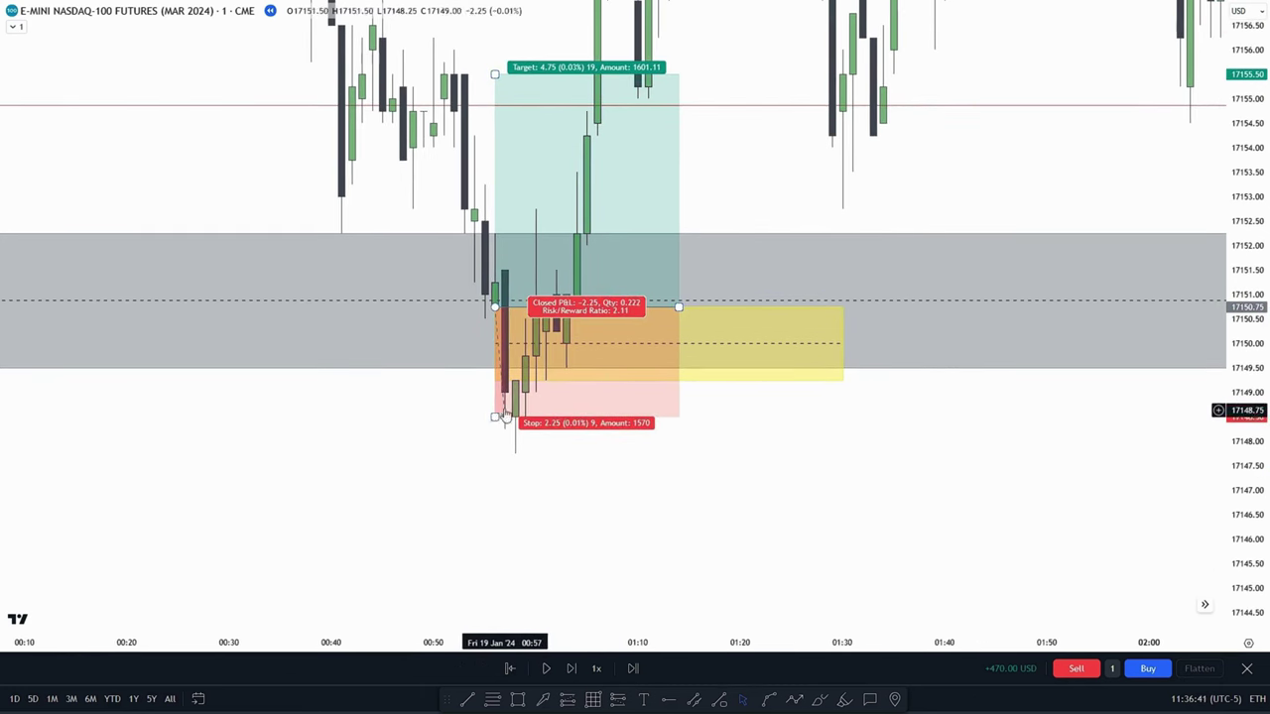
# Raise the long position's target to 17156.25, 5.50 points above the entry.
pyautogui.moveTo(496, 415); pyautogui.dragTo(516, 561)
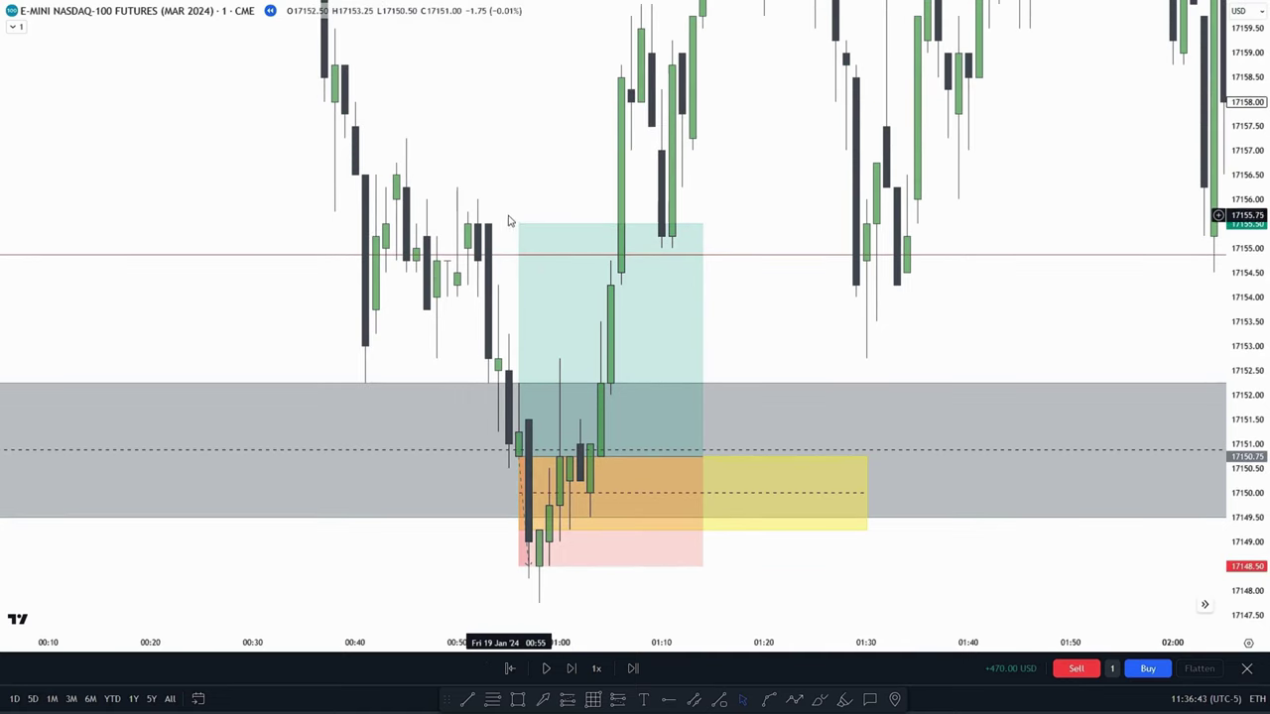
pyautogui.moveTo(519, 222); pyautogui.dragTo(488, 124)
pyautogui.moveTo(467, 198); pyautogui.dragTo(473, 244)
pyautogui.moveTo(488, 176); pyautogui.dragTo(474, 201)
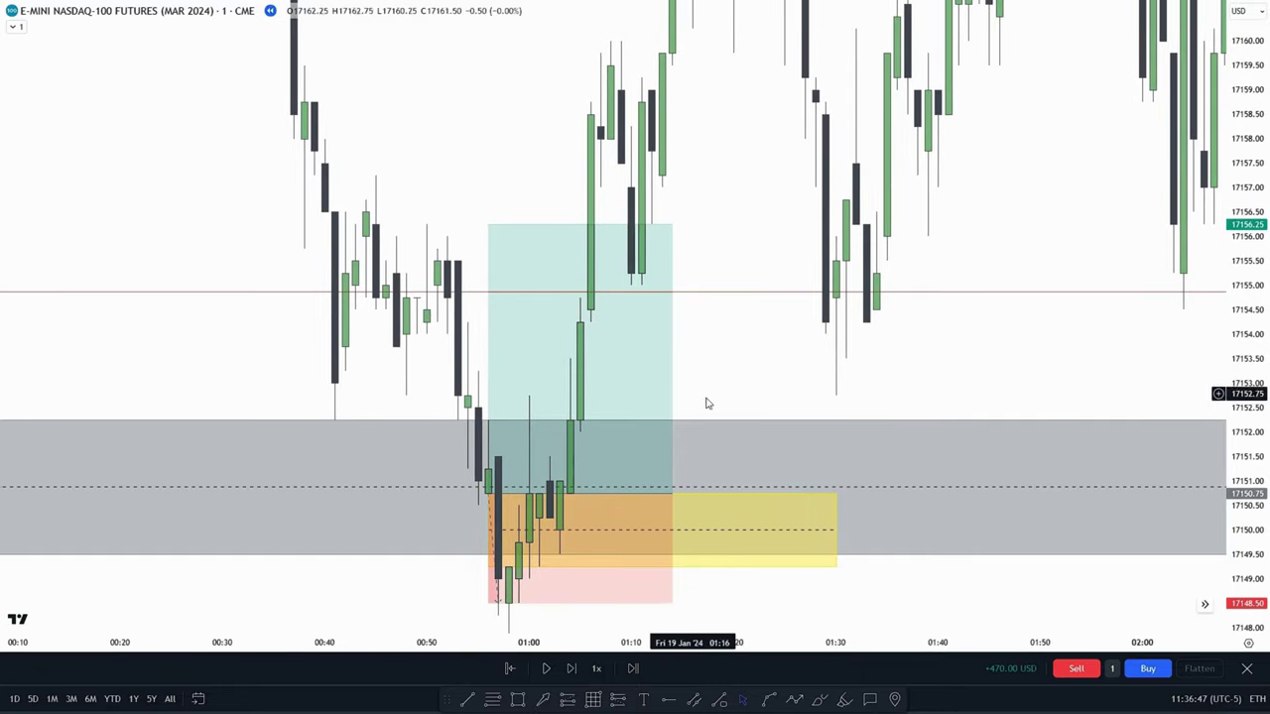
# Read through the five model rules listed beneath the 19 January long trade.
pyautogui.moveTo(701, 356); pyautogui.dragTo(661, 212)
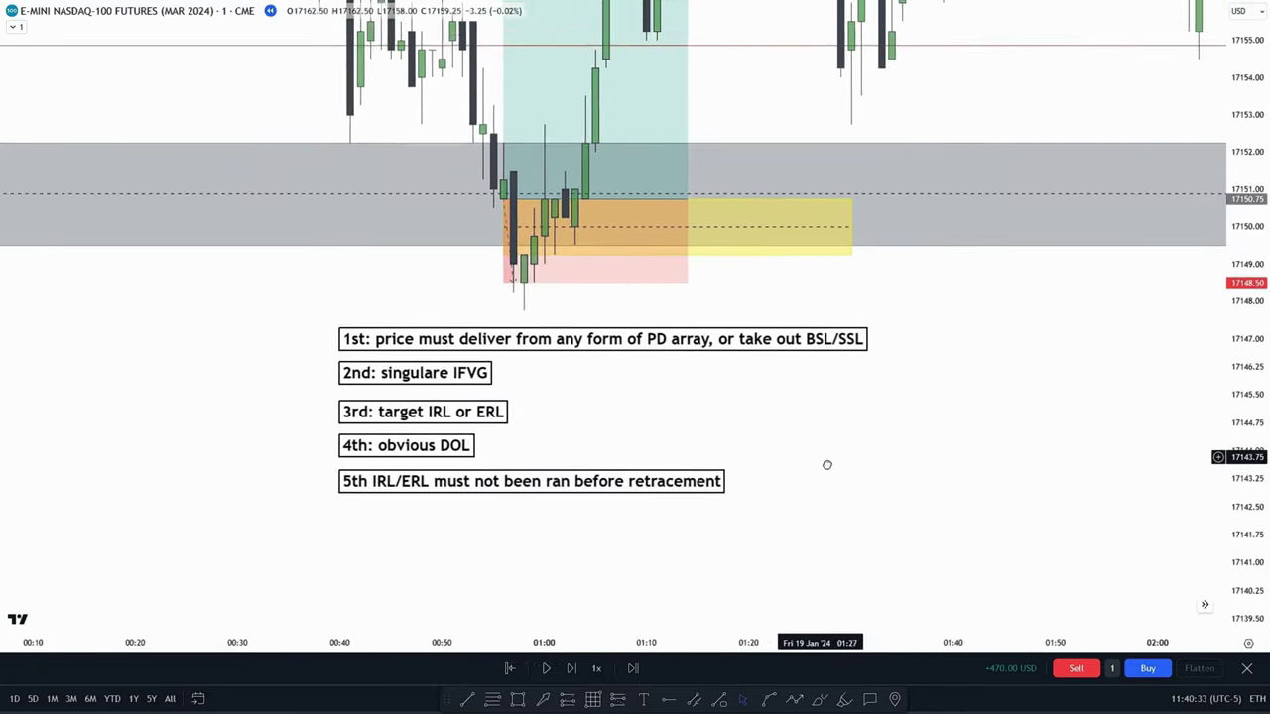
pyautogui.moveTo(286, 375); pyautogui.dragTo(246, 373)
pyautogui.moveTo(549, 423); pyautogui.dragTo(413, 338)
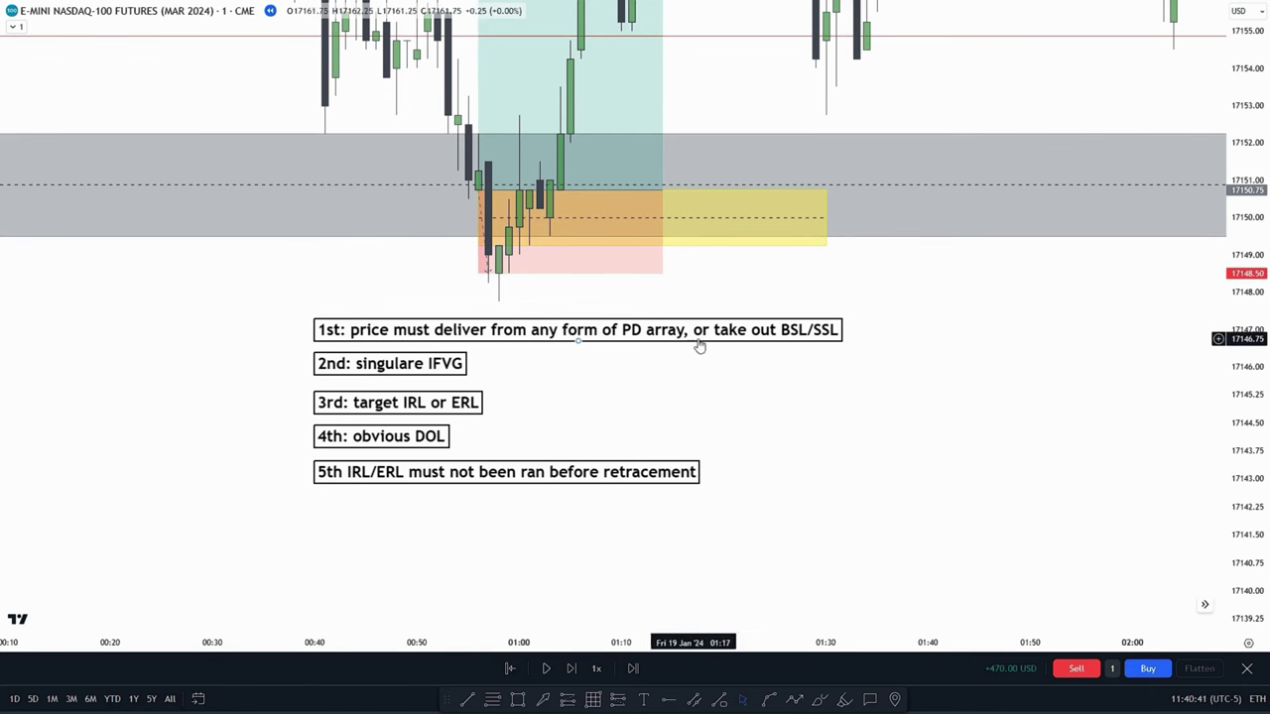
pyautogui.moveTo(668, 352); pyautogui.dragTo(736, 326)
pyautogui.moveTo(666, 354); pyautogui.dragTo(651, 326)
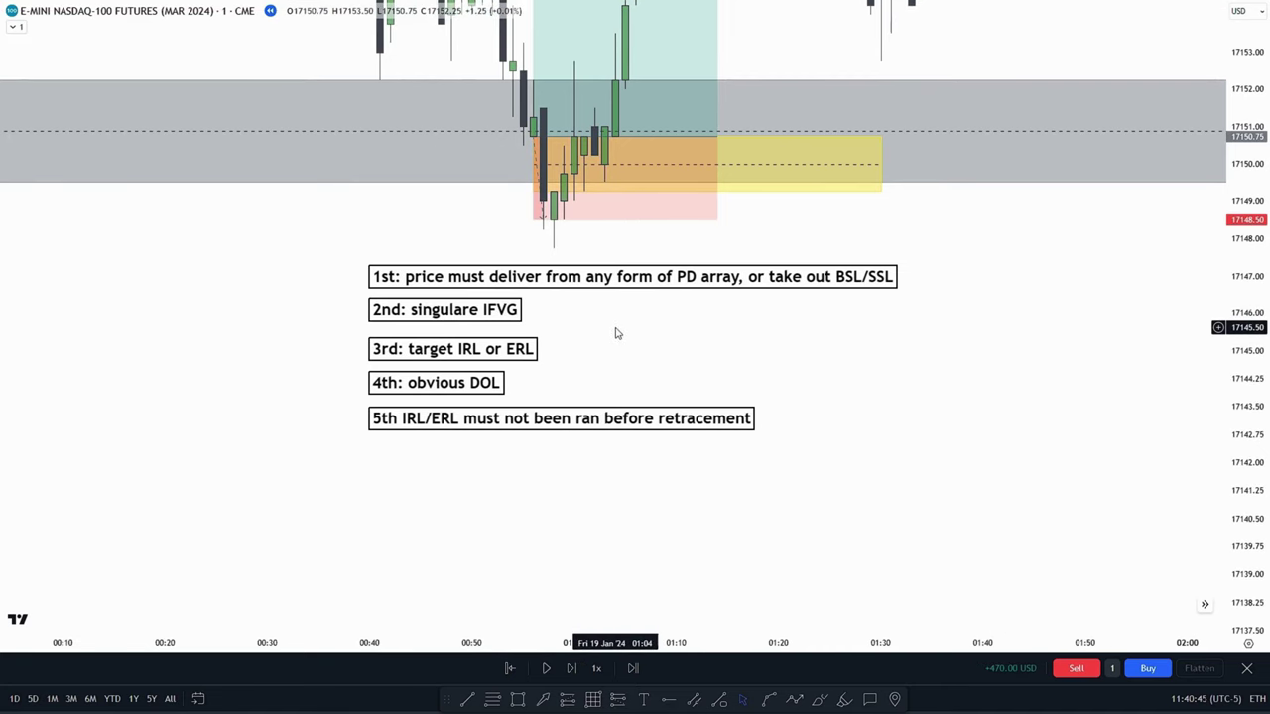
pyautogui.scroll(-2, 615, 333)
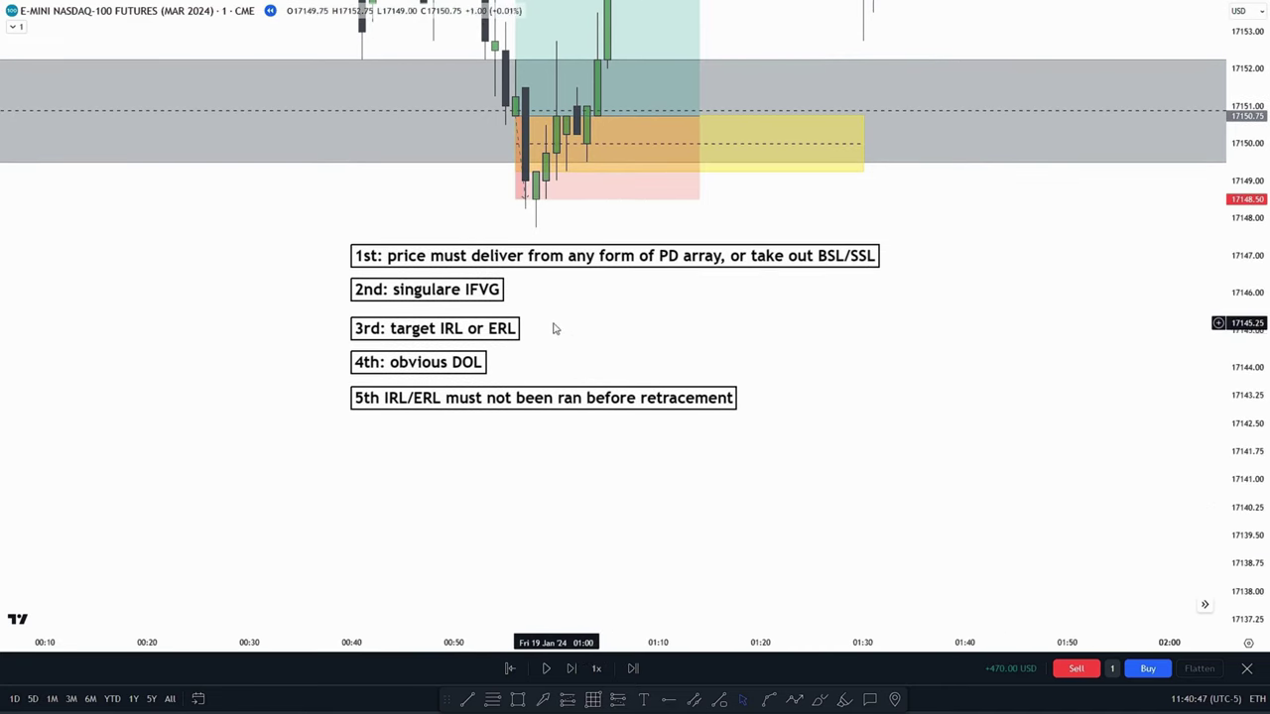
pyautogui.moveTo(587, 328); pyautogui.dragTo(640, 510)
pyautogui.scroll(-3, 486, 369)
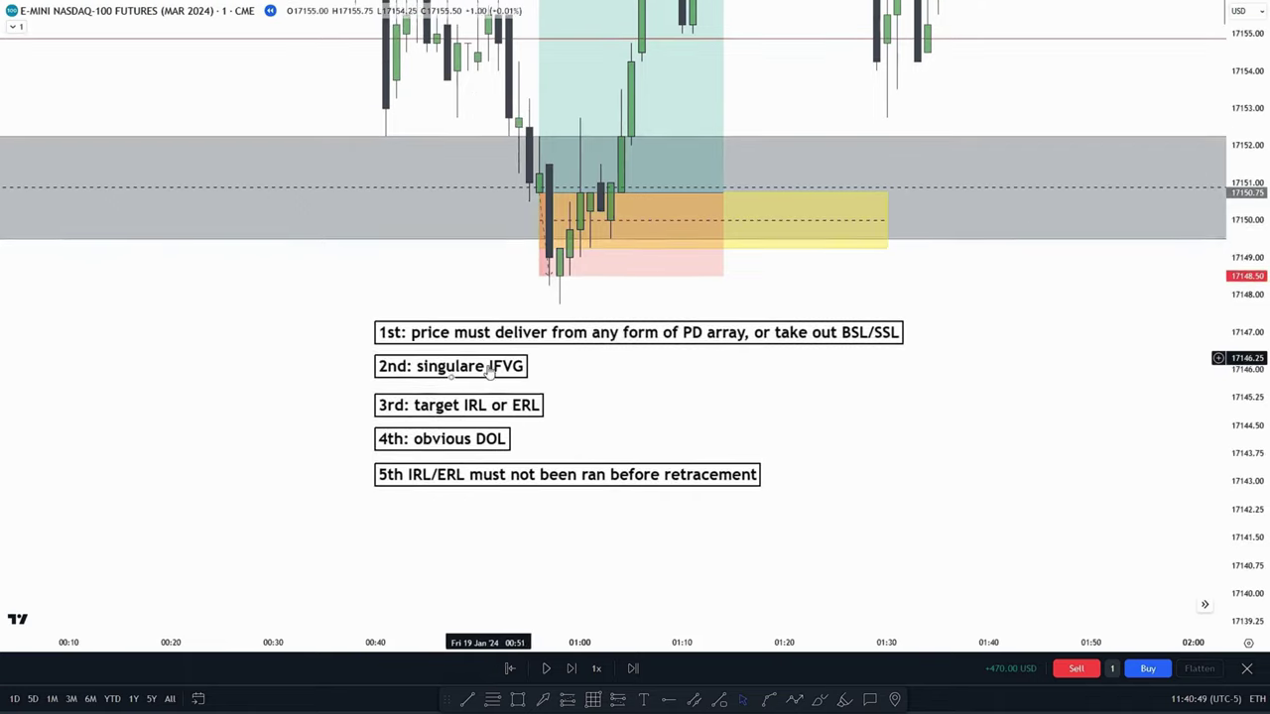
pyautogui.scroll(-4, 605, 399)
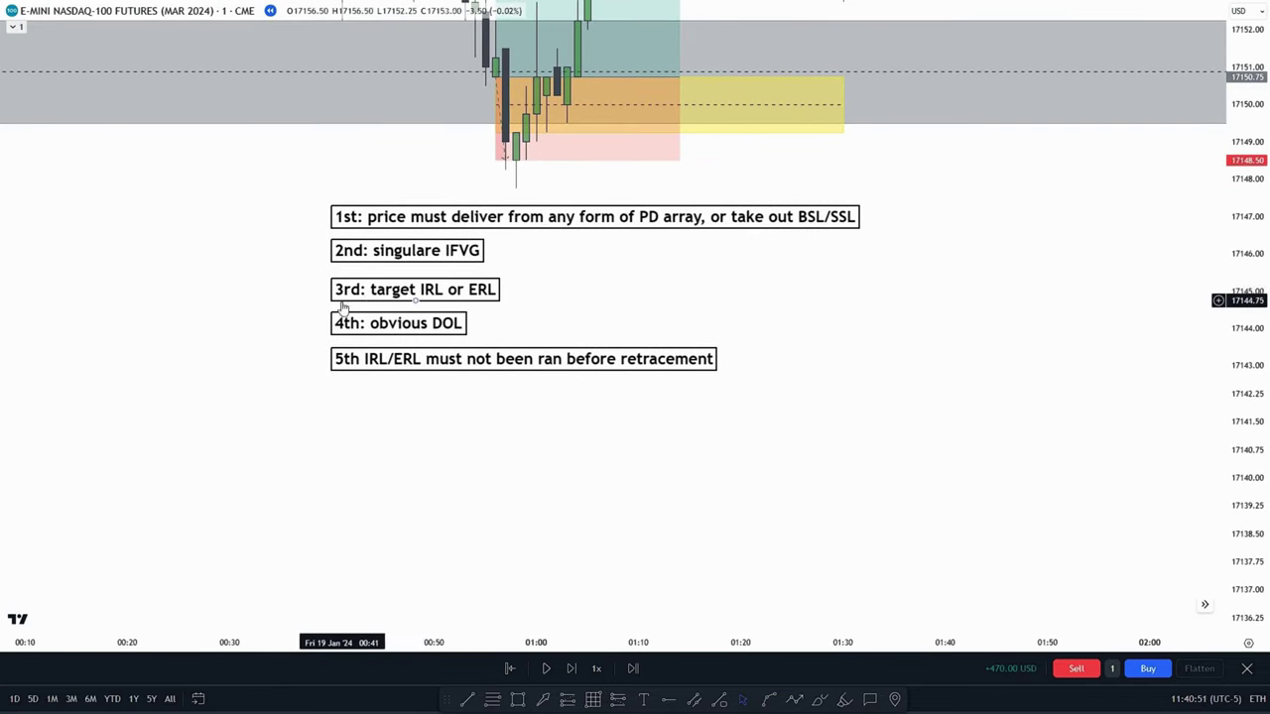
pyautogui.hscroll(2, 550, 314)
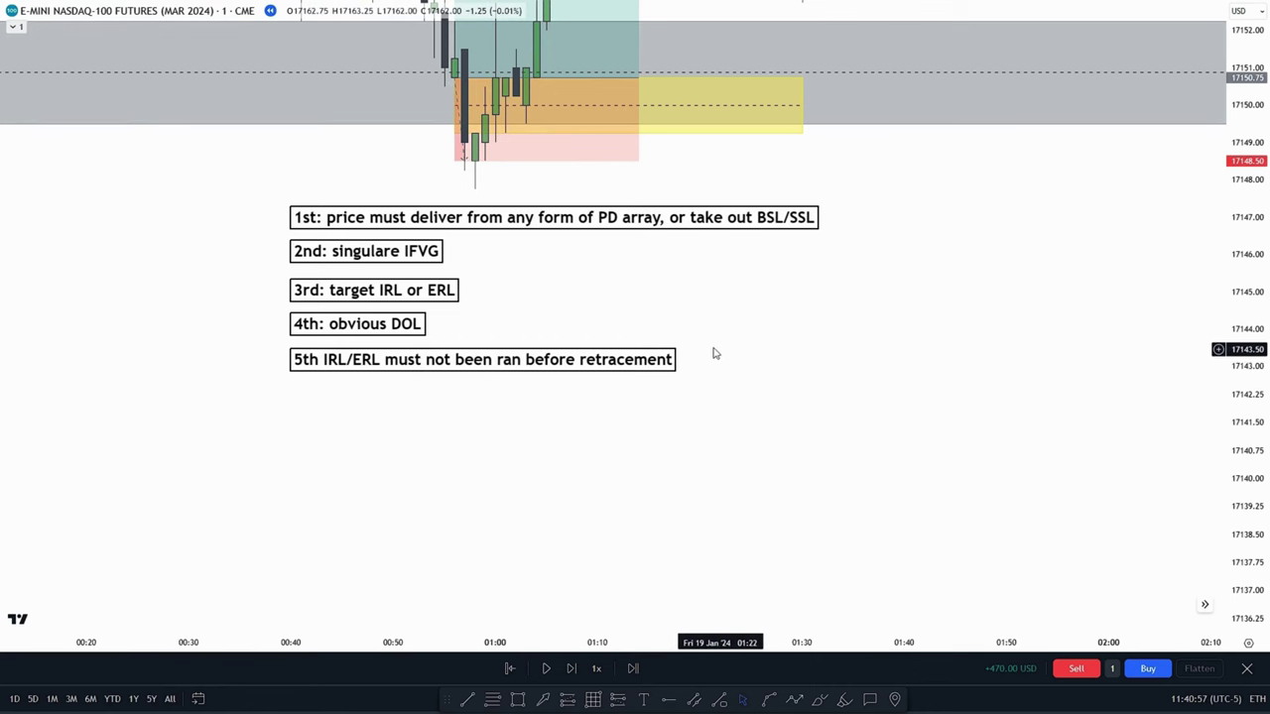
# Compare the rules with the long trade, examining the grey zone, the yellow gap and the decline leading into them.
pyautogui.moveTo(625, 290); pyautogui.dragTo(616, 383)
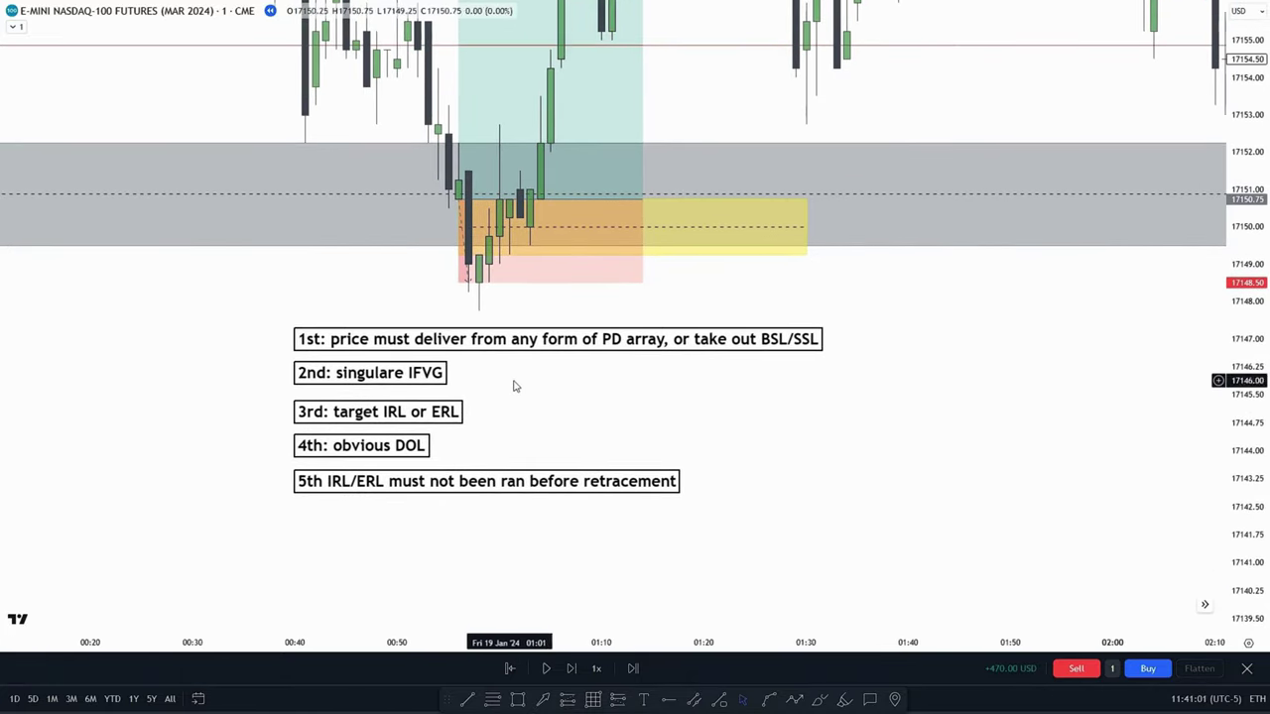
pyautogui.moveTo(513, 383); pyautogui.dragTo(559, 468)
pyautogui.moveTo(389, 361); pyautogui.dragTo(336, 430)
pyautogui.moveTo(302, 259); pyautogui.dragTo(298, 290)
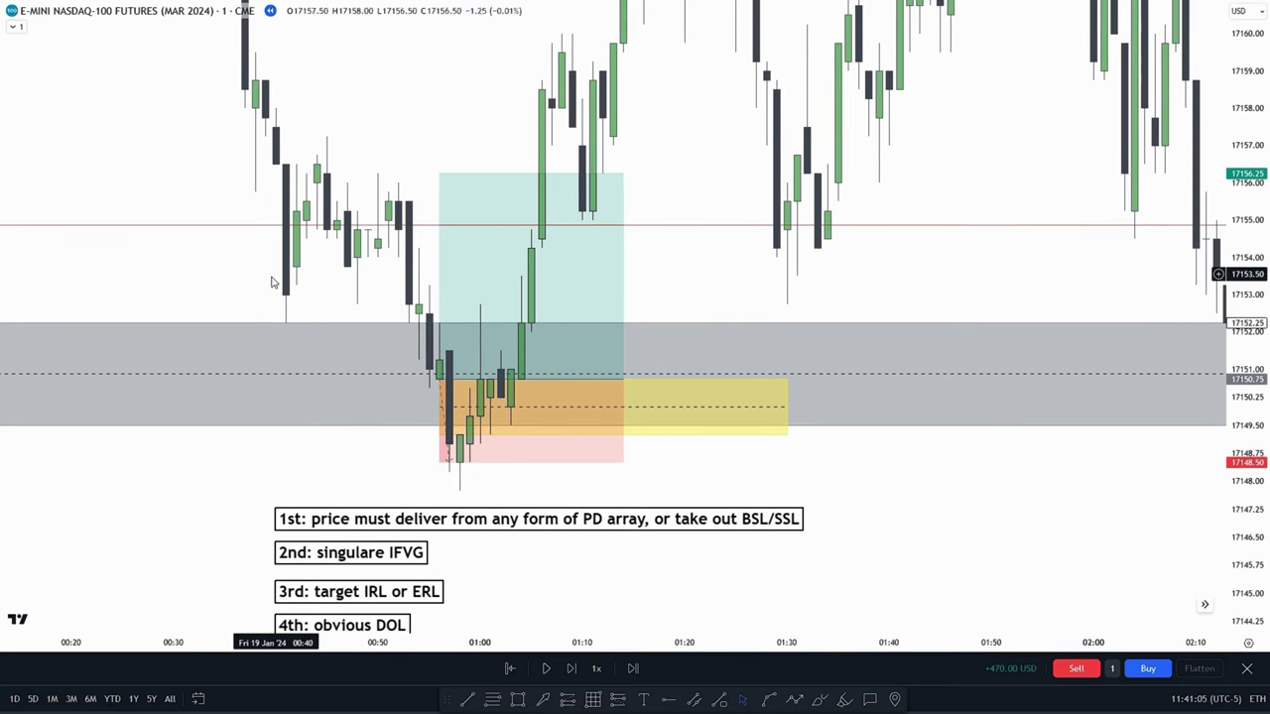
pyautogui.moveTo(421, 291); pyautogui.dragTo(421, 295)
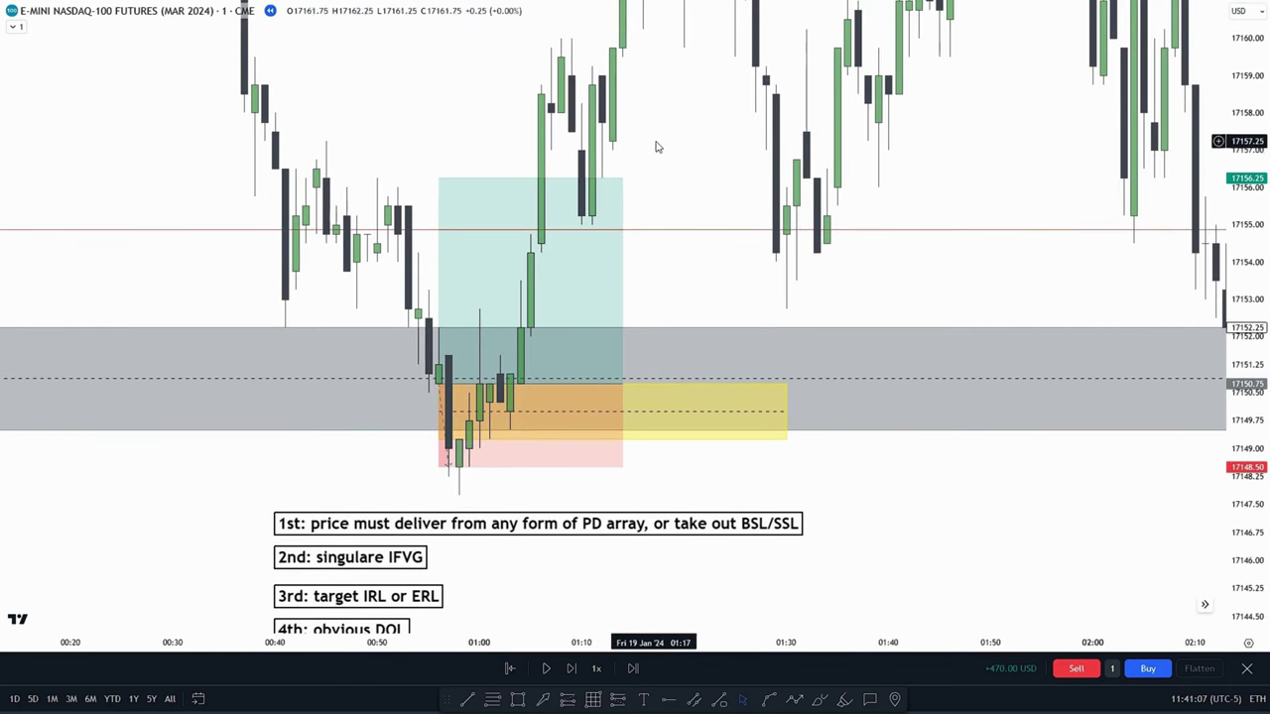
pyautogui.moveTo(319, 175); pyautogui.dragTo(349, 226)
pyautogui.moveTo(420, 116); pyautogui.dragTo(324, 83)
pyautogui.moveTo(595, 305); pyautogui.dragTo(589, 220)
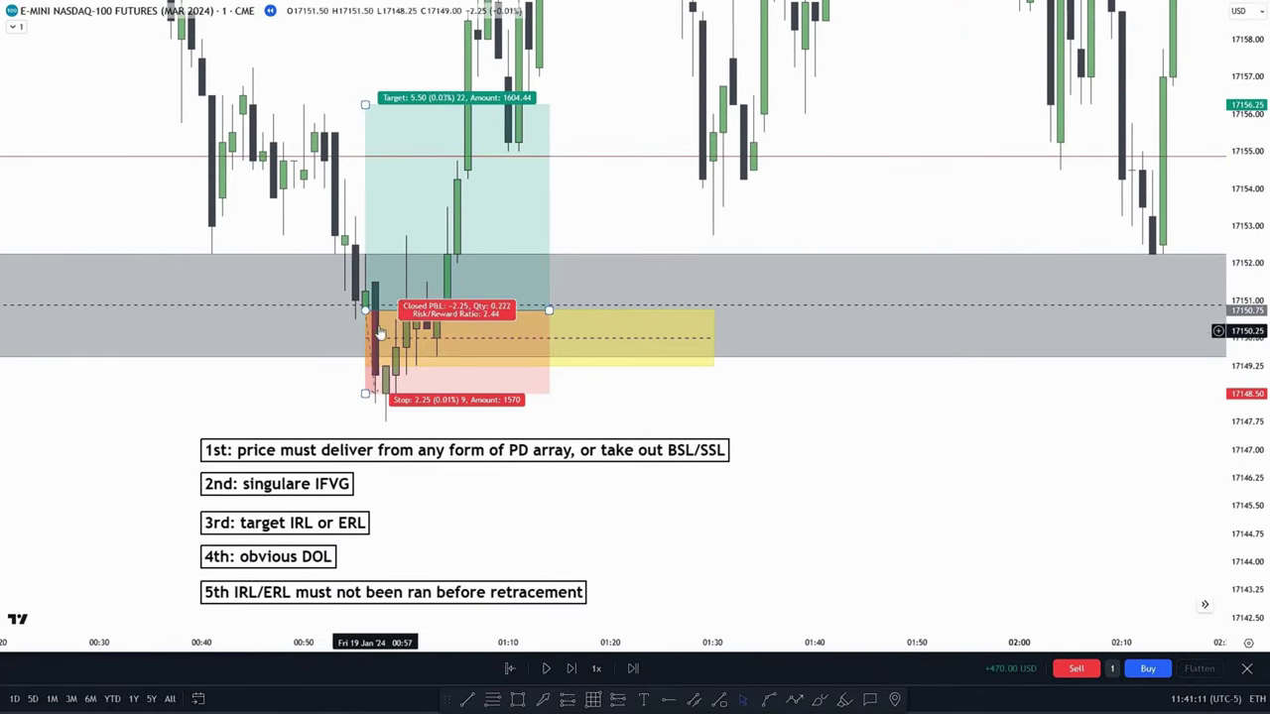
pyautogui.moveTo(700, 189); pyautogui.dragTo(711, 160)
pyautogui.moveTo(541, 98); pyautogui.dragTo(567, 120)
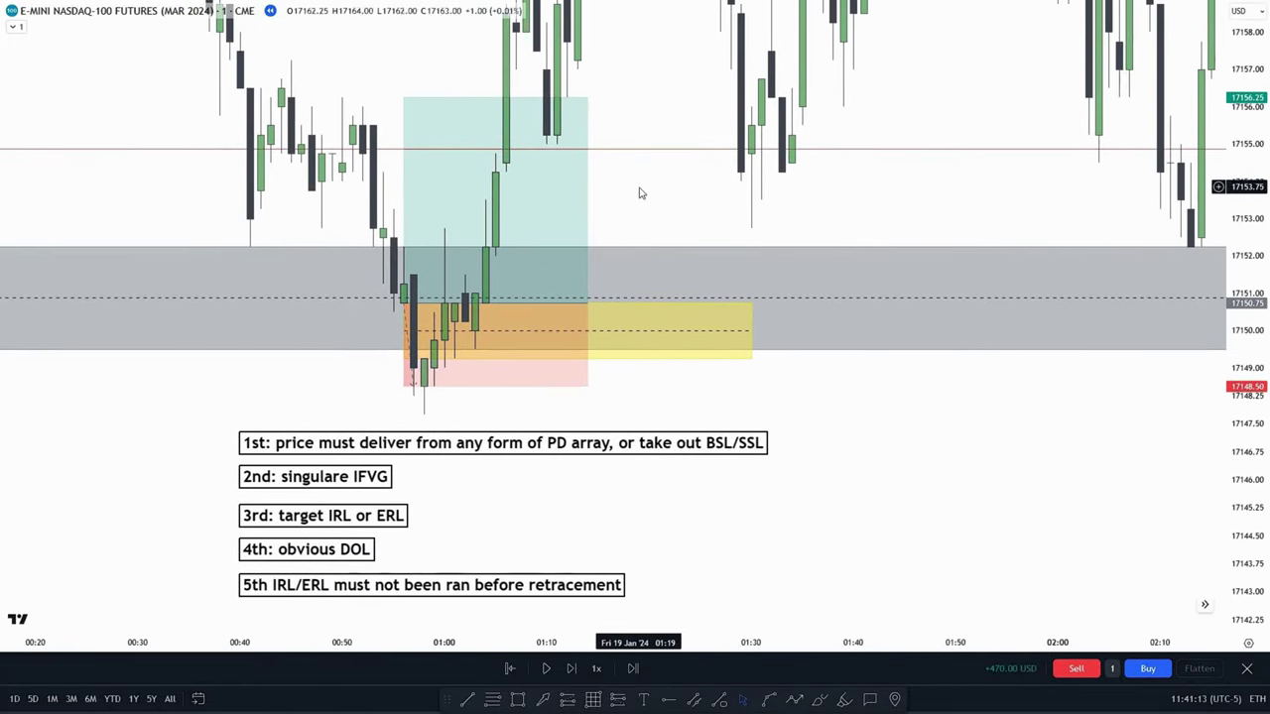
pyautogui.moveTo(640, 194)
pyautogui.mouseDown()
pyautogui.moveTo(674, 215)
pyautogui.moveTo(711, 284)
pyautogui.mouseUp()
pyautogui.moveTo(419, 96)
pyautogui.mouseDown()
pyautogui.moveTo(555, 284)
pyautogui.moveTo(525, 165)
pyautogui.moveTo(575, 93)
pyautogui.moveTo(768, 161)
pyautogui.moveTo(689, 4)
pyautogui.moveTo(767, 155)
pyautogui.moveTo(774, 192)
pyautogui.mouseUp()
pyautogui.moveTo(482, 146); pyautogui.dragTo(557, 264)
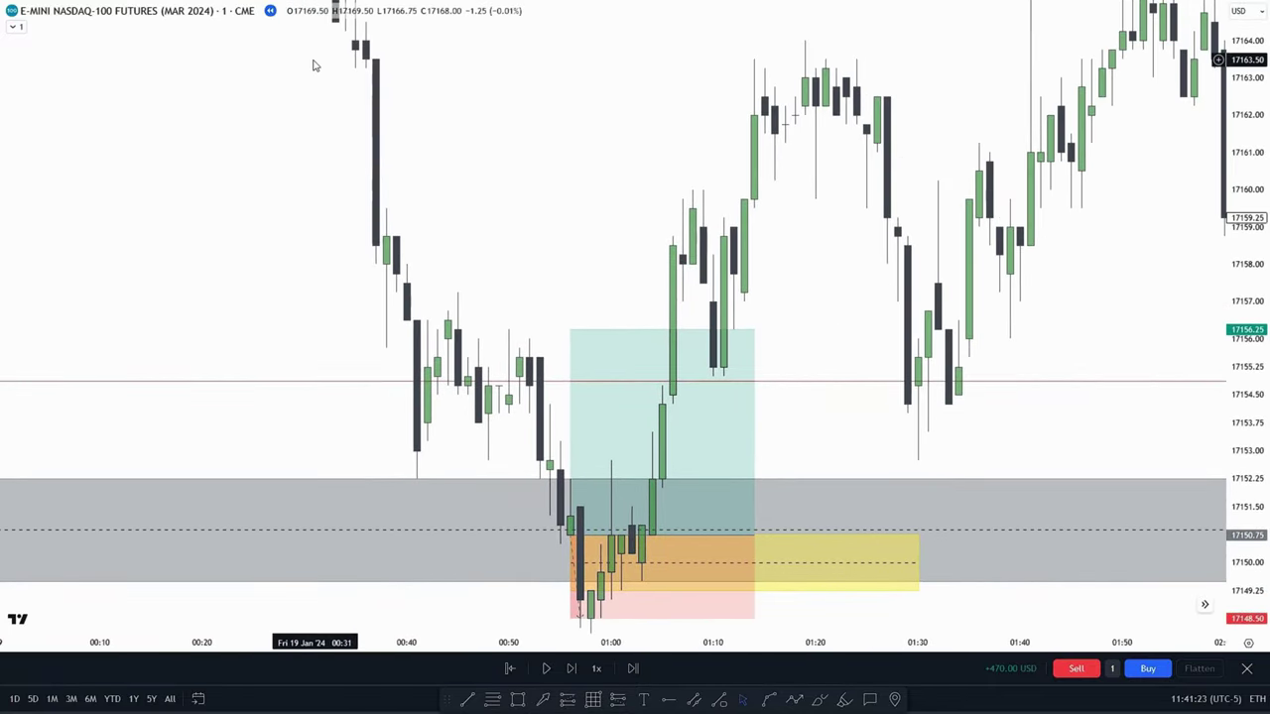
pyautogui.moveTo(287, 29); pyautogui.dragTo(323, 94)
pyautogui.moveTo(531, 251); pyautogui.dragTo(392, 54)
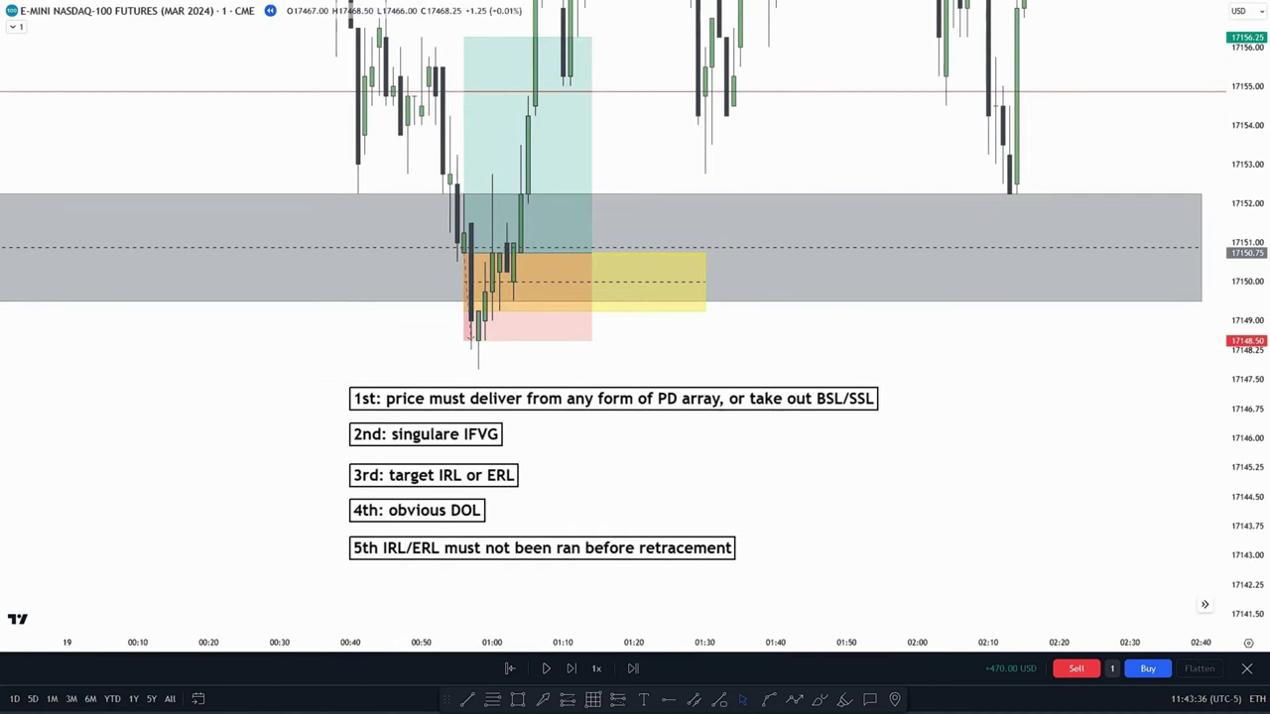
# Review the rules list again from the PD array requirement to the IRL/ERL retracement condition.
pyautogui.scroll(3, 765, 559)
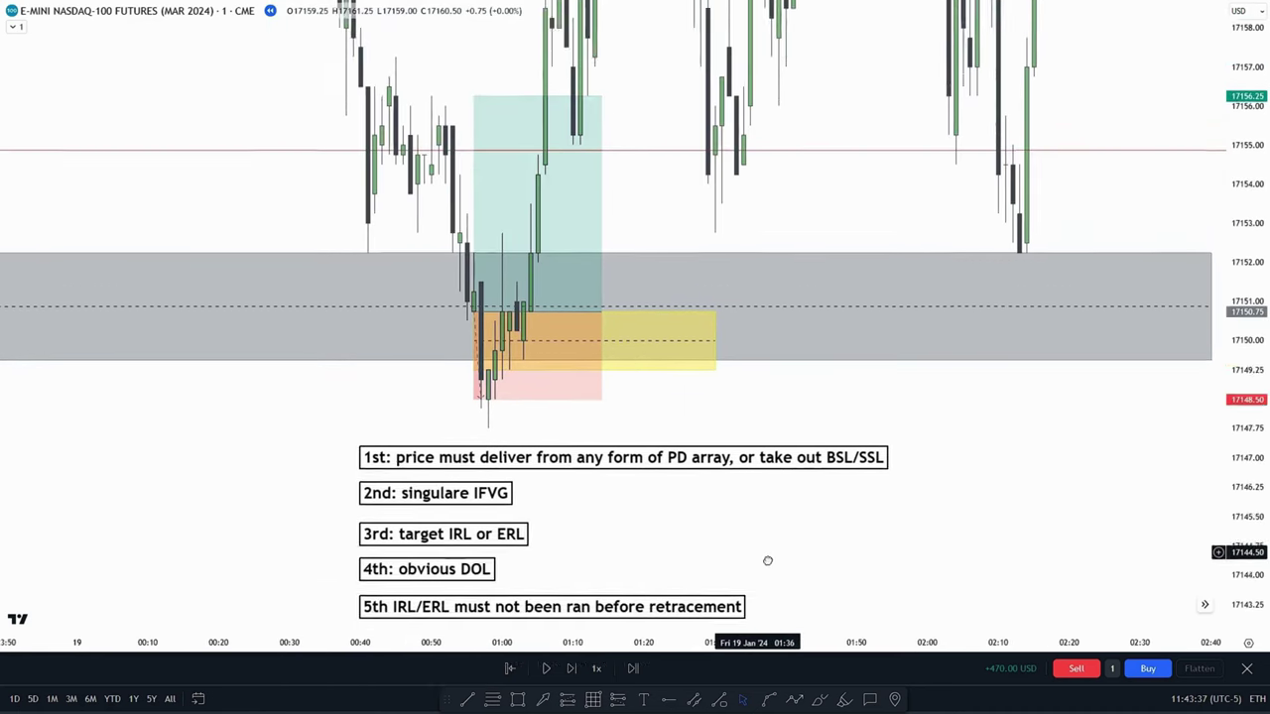
pyautogui.moveTo(861, 441); pyautogui.dragTo(946, 316)
pyautogui.scroll(1, 899, 327)
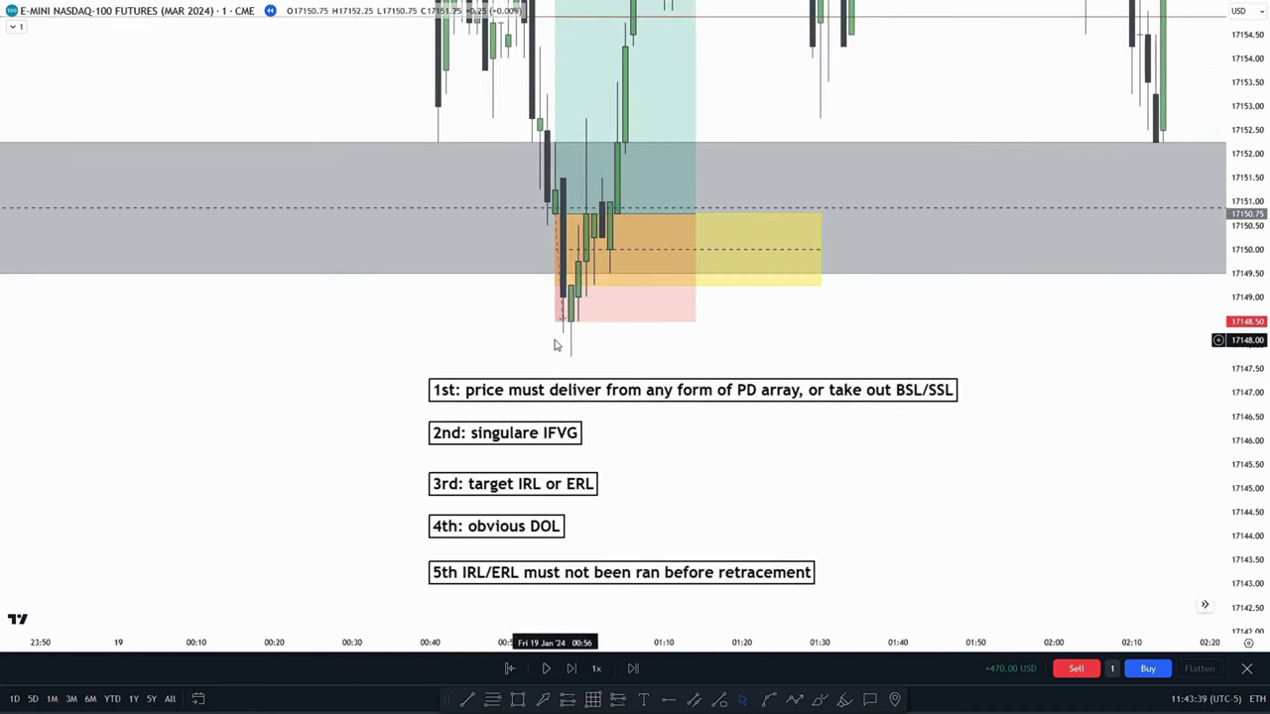
pyautogui.scroll(1, 473, 334)
pyautogui.moveTo(395, 303); pyautogui.dragTo(381, 203)
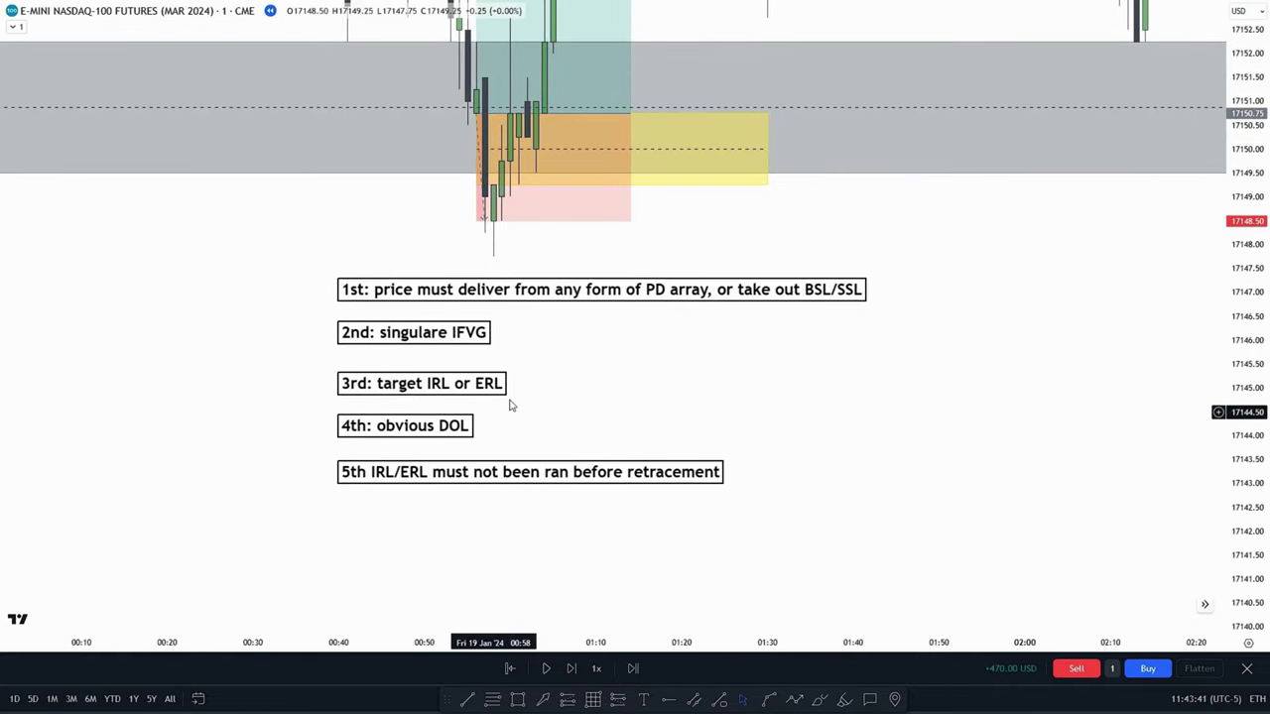
pyautogui.moveTo(509, 403); pyautogui.dragTo(536, 451)
pyautogui.moveTo(516, 580); pyautogui.dragTo(493, 491)
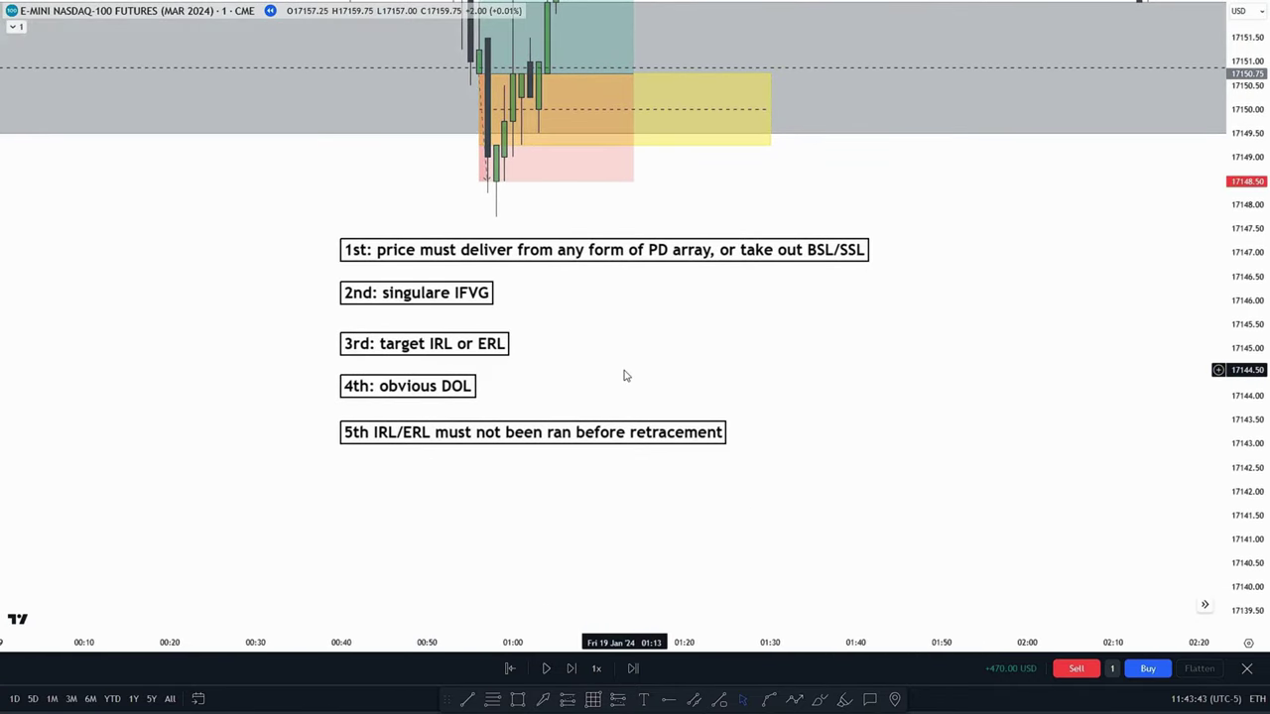
pyautogui.moveTo(624, 375)
pyautogui.mouseDown()
pyautogui.moveTo(668, 535)
pyautogui.moveTo(653, 567)
pyautogui.mouseUp()
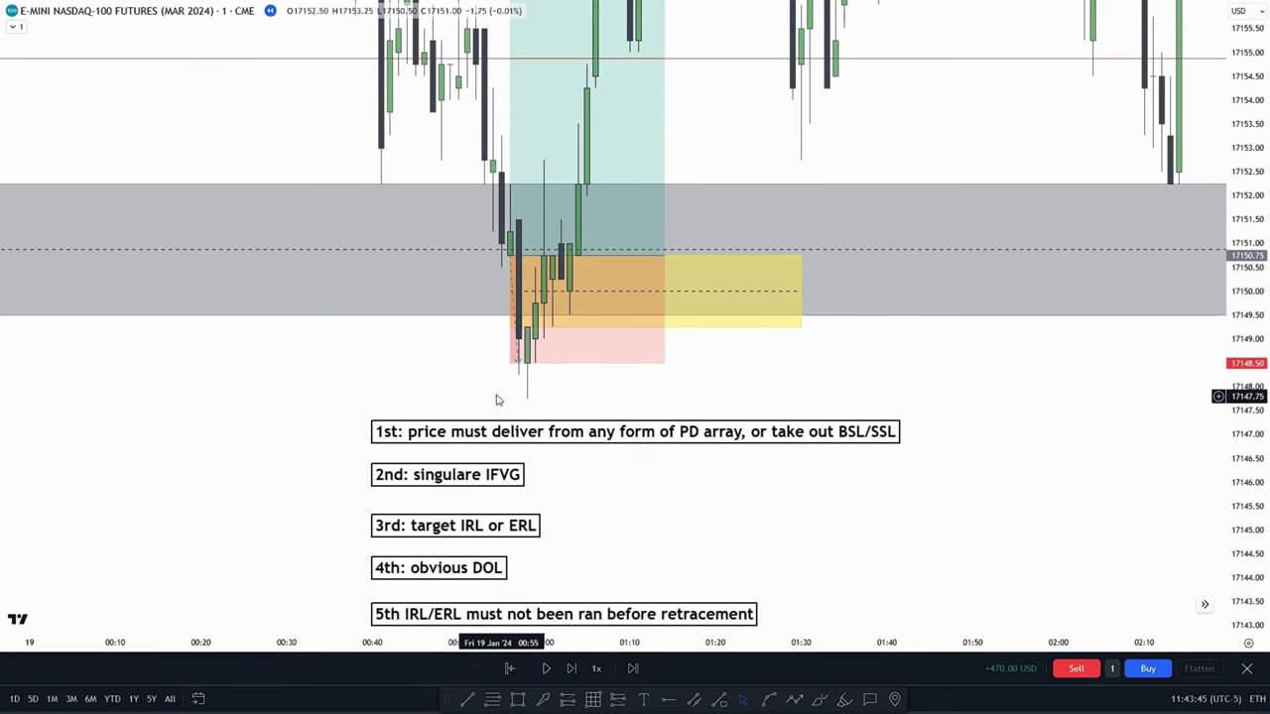
# Examine the trade's entry and stop around the yellow gap alongside the PD array and singular IFVG rules.
pyautogui.moveTo(739, 124)
pyautogui.mouseDown()
pyautogui.moveTo(751, 247)
pyautogui.moveTo(713, 332)
pyautogui.moveTo(723, 354)
pyautogui.moveTo(692, 168)
pyautogui.moveTo(724, 260)
pyautogui.mouseUp()
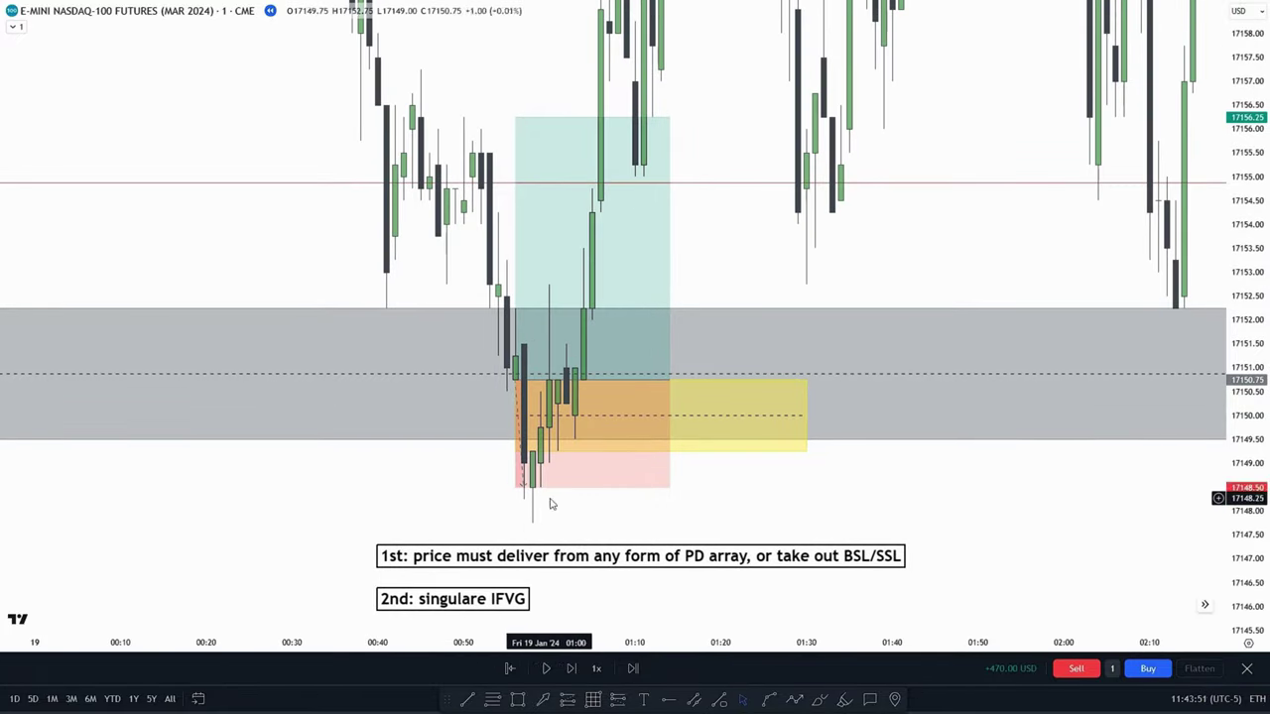
pyautogui.moveTo(718, 249)
pyautogui.mouseDown()
pyautogui.moveTo(716, 175)
pyautogui.moveTo(681, 162)
pyautogui.moveTo(657, 108)
pyautogui.mouseUp()
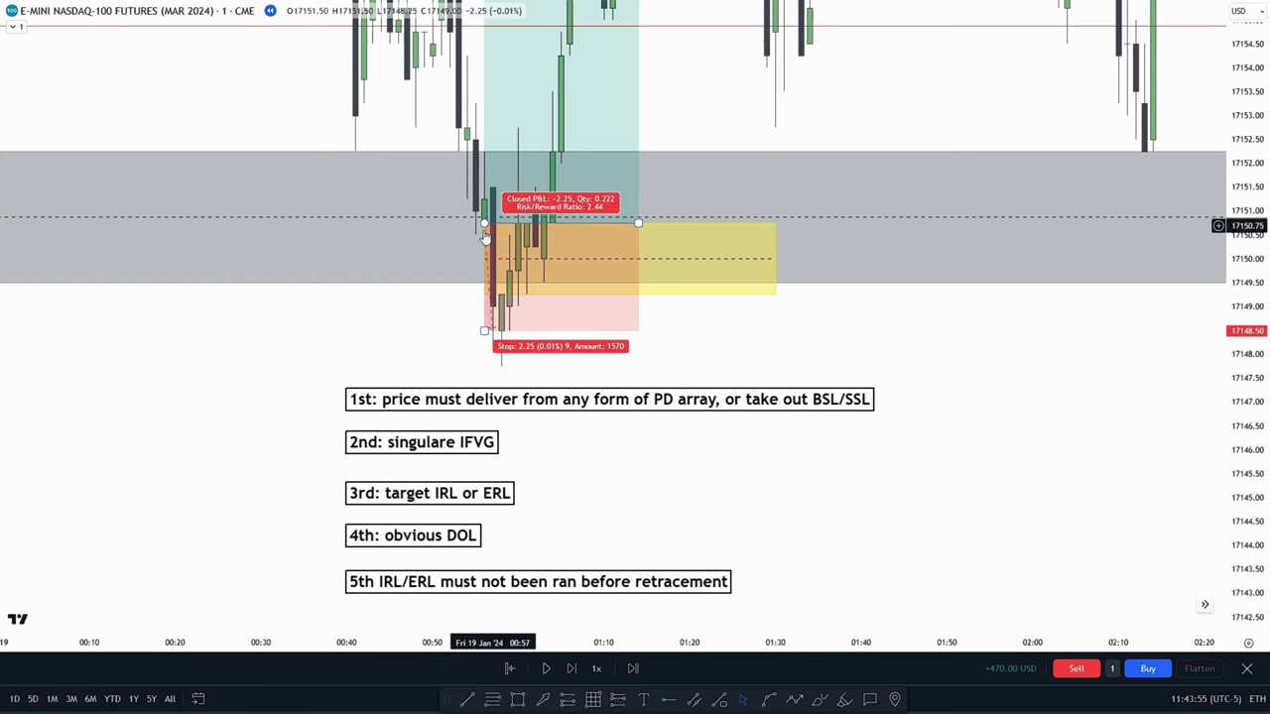
pyautogui.moveTo(391, 329); pyautogui.dragTo(459, 358)
pyautogui.moveTo(464, 362); pyautogui.dragTo(385, 437)
pyautogui.moveTo(693, 219); pyautogui.dragTo(679, 195)
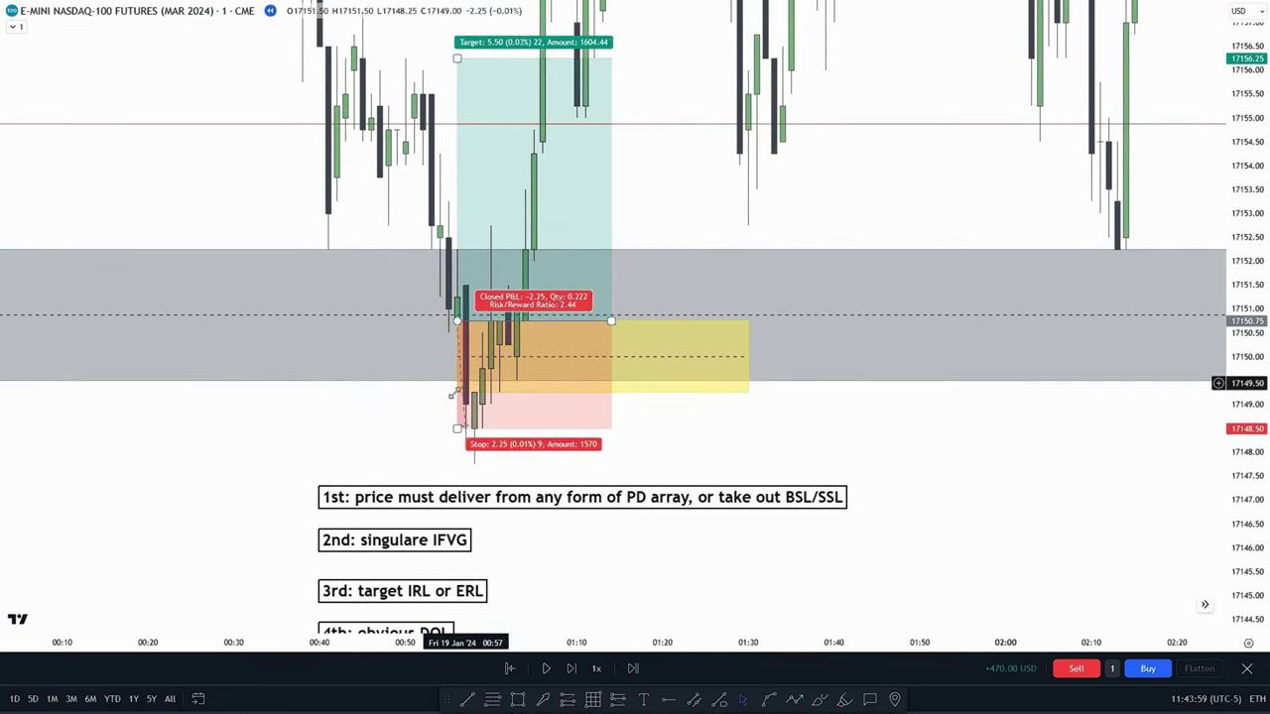
pyautogui.moveTo(401, 403); pyautogui.dragTo(396, 330)
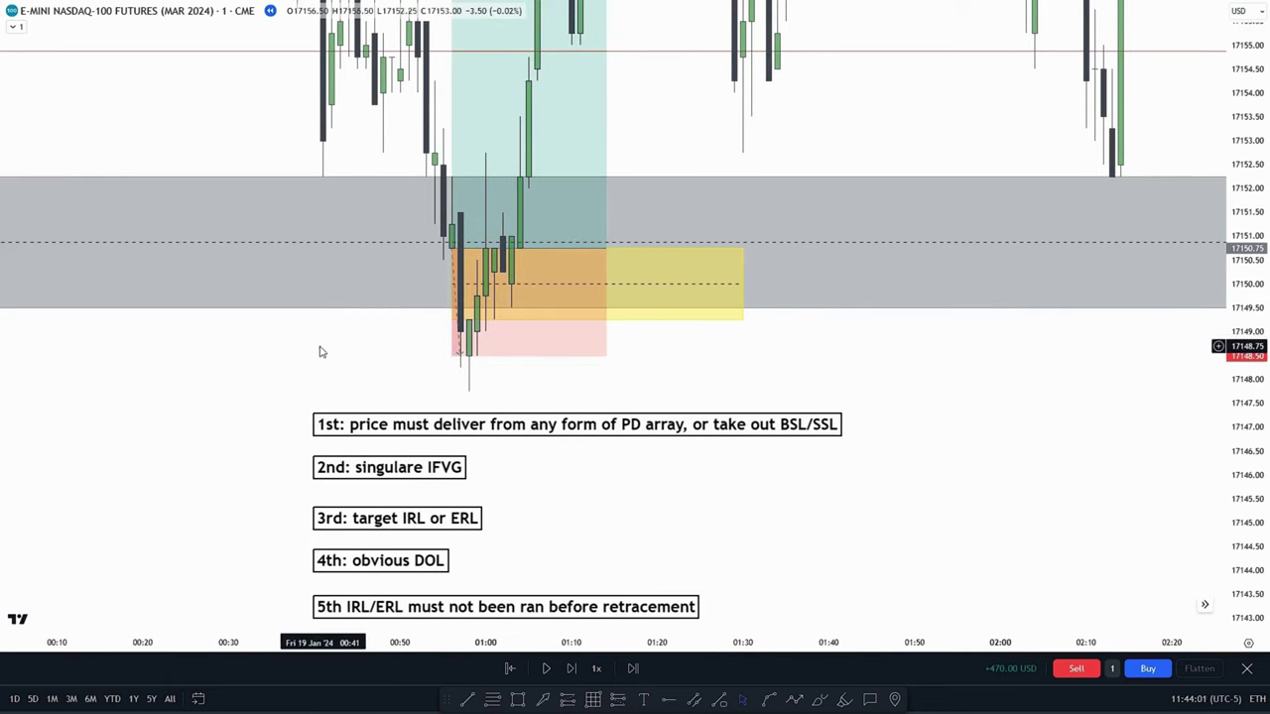
pyautogui.moveTo(320, 349); pyautogui.dragTo(366, 239)
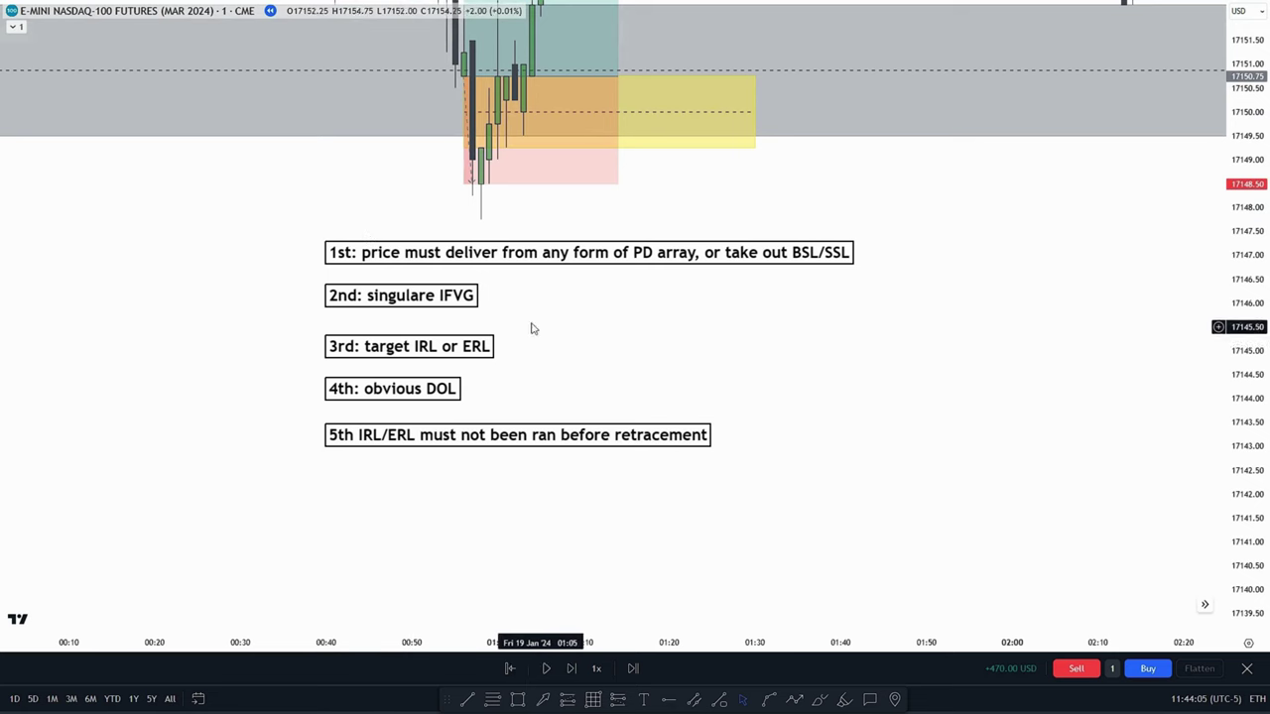
pyautogui.moveTo(313, 327); pyautogui.dragTo(336, 398)
pyautogui.moveTo(331, 464); pyautogui.dragTo(302, 355)
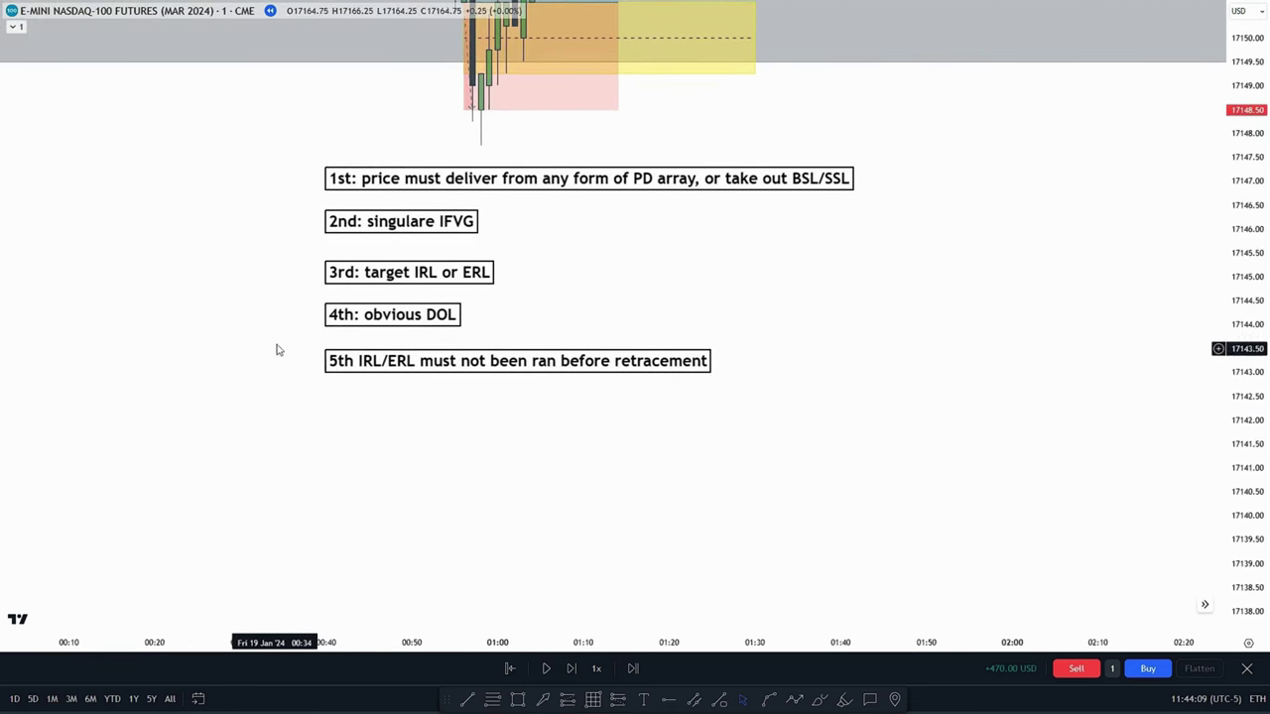
pyautogui.moveTo(283, 279); pyautogui.dragTo(319, 498)
pyautogui.moveTo(363, 362); pyautogui.dragTo(382, 526)
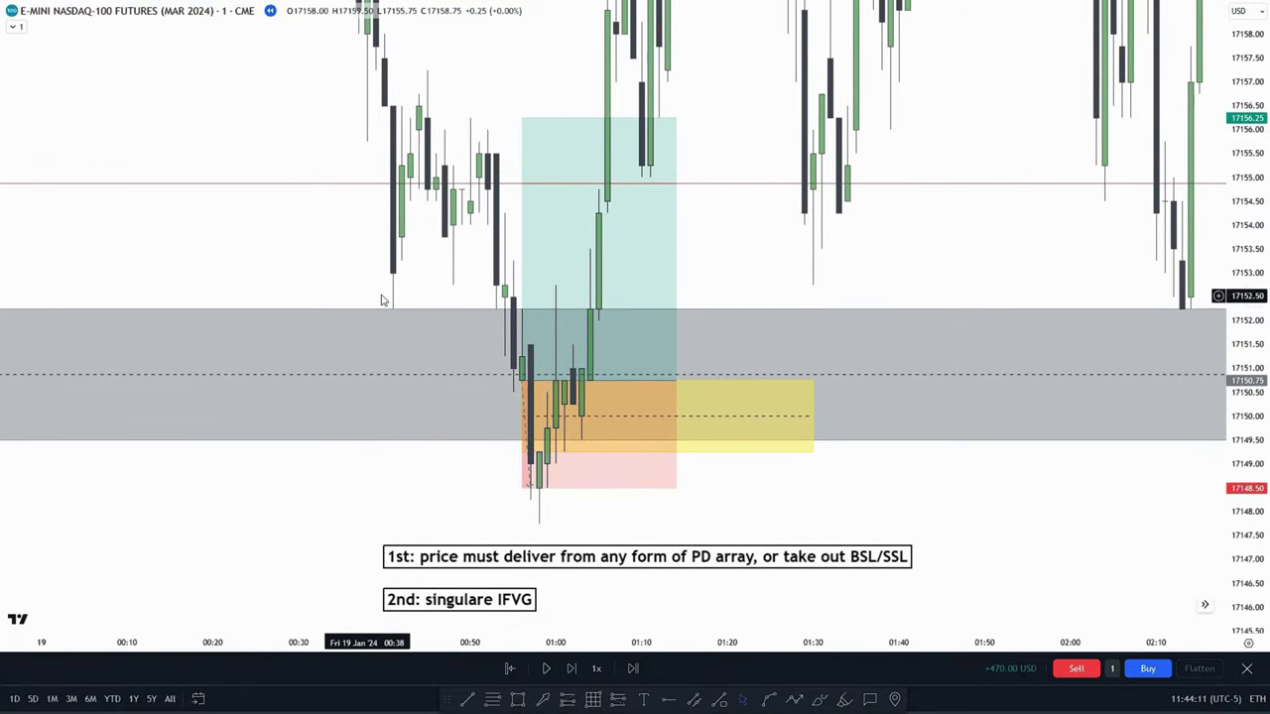
# Examine the highs and sell-off before the trade and the rally after it, out to about 03:00, for possible liquidity targets.
pyautogui.moveTo(316, 243); pyautogui.dragTo(340, 383)
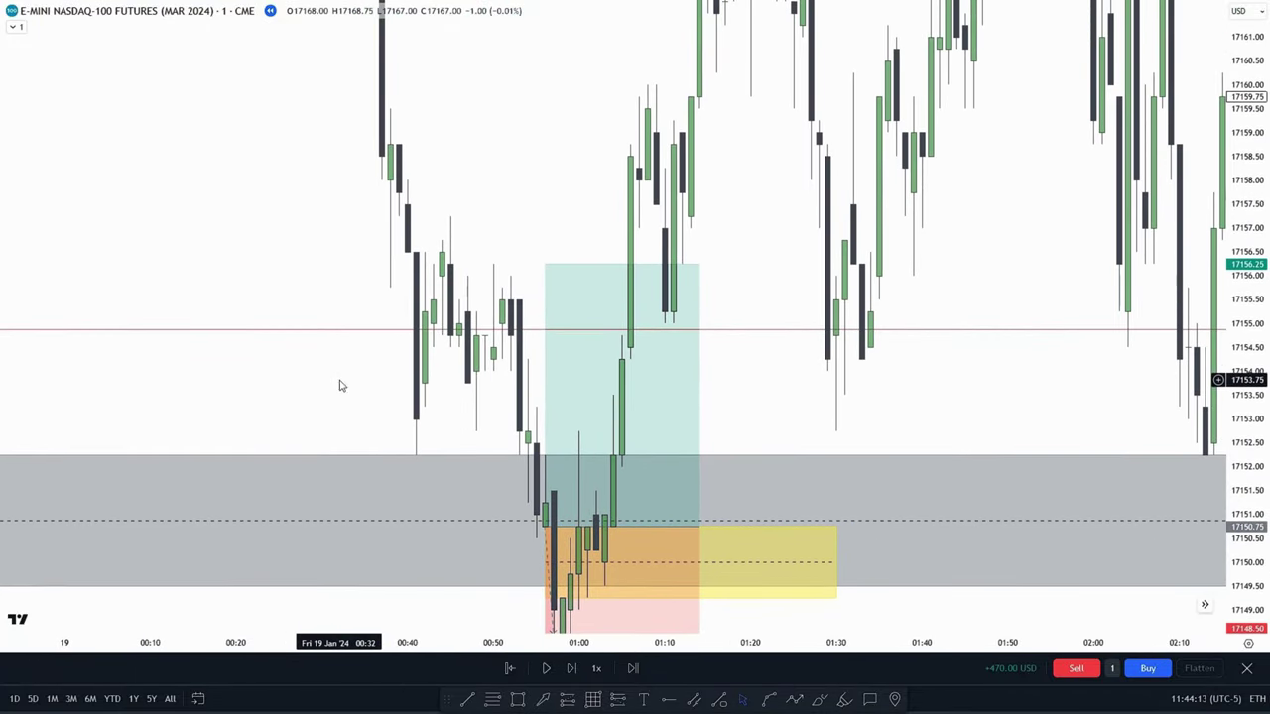
pyautogui.moveTo(355, 231); pyautogui.dragTo(366, 360)
pyautogui.moveTo(408, 113); pyautogui.dragTo(441, 185)
pyautogui.moveTo(1256, 157); pyautogui.dragTo(1257, 424)
pyautogui.scroll(-3, 1066, 397)
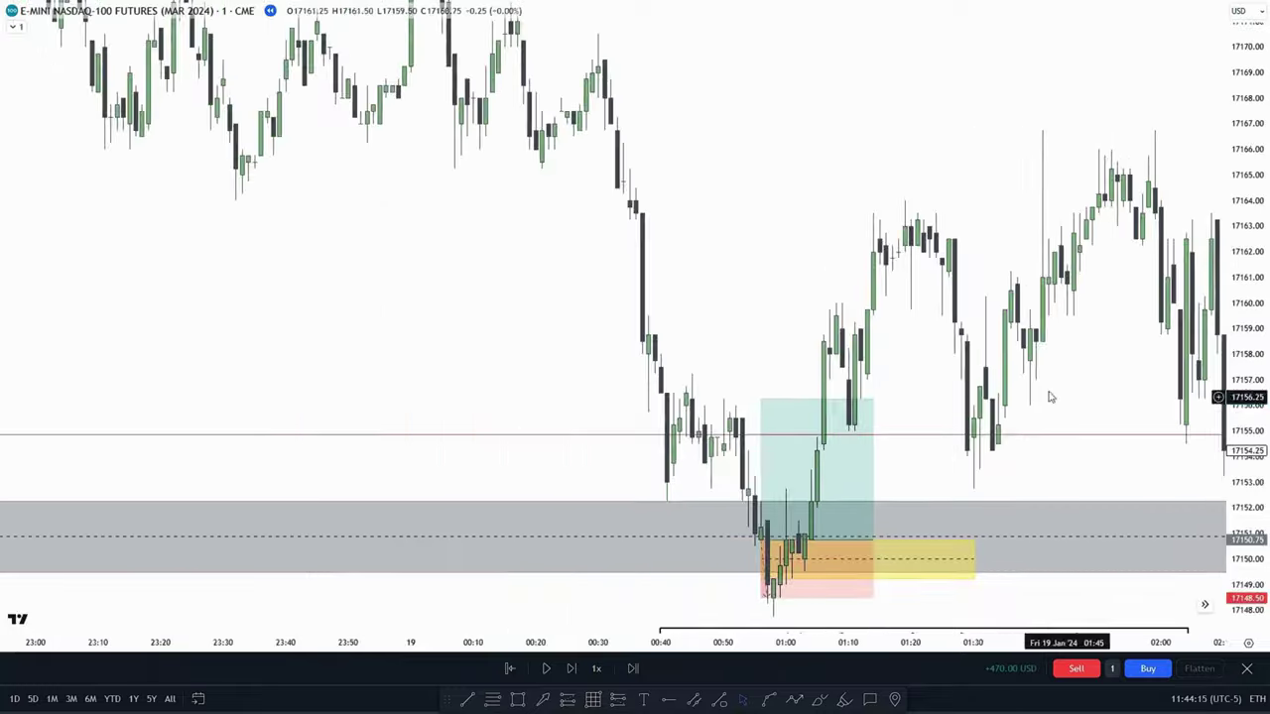
pyautogui.moveTo(1042, 394); pyautogui.dragTo(905, 398)
pyautogui.moveTo(611, 209); pyautogui.dragTo(615, 204)
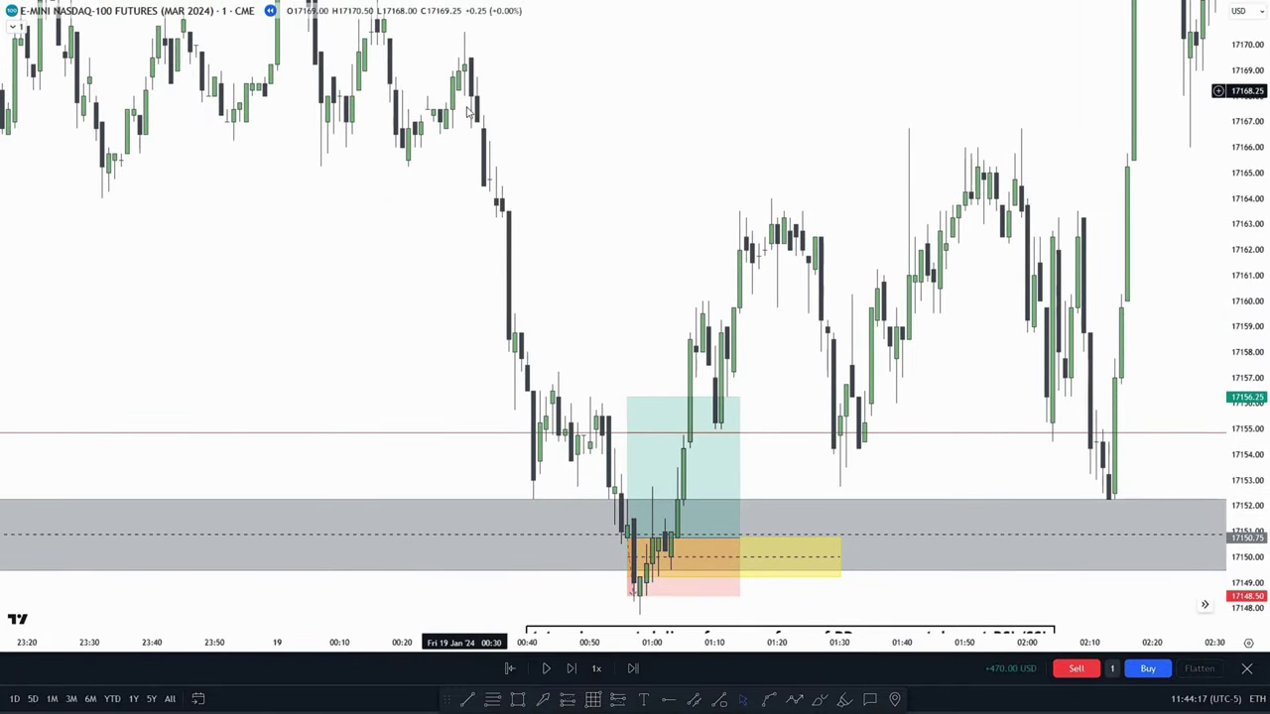
pyautogui.moveTo(535, 271); pyautogui.dragTo(459, 164)
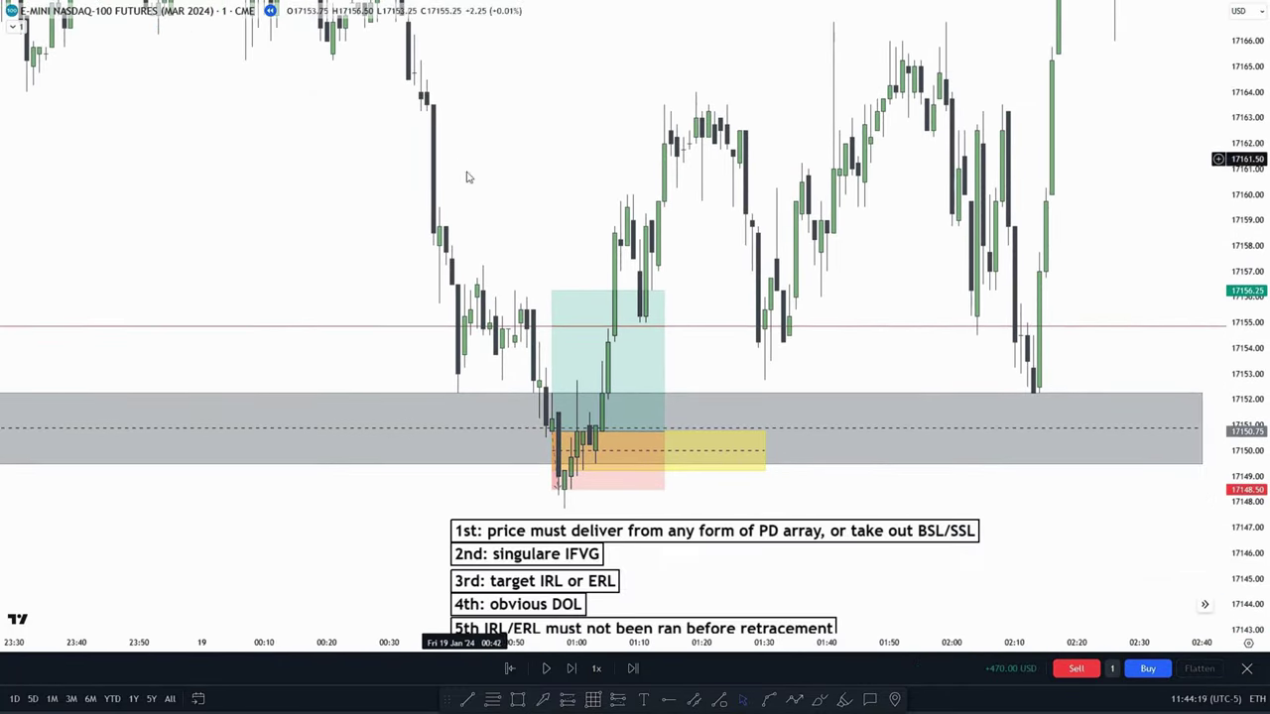
pyautogui.moveTo(543, 214); pyautogui.dragTo(599, 364)
pyautogui.moveTo(558, 237); pyautogui.dragTo(519, 237)
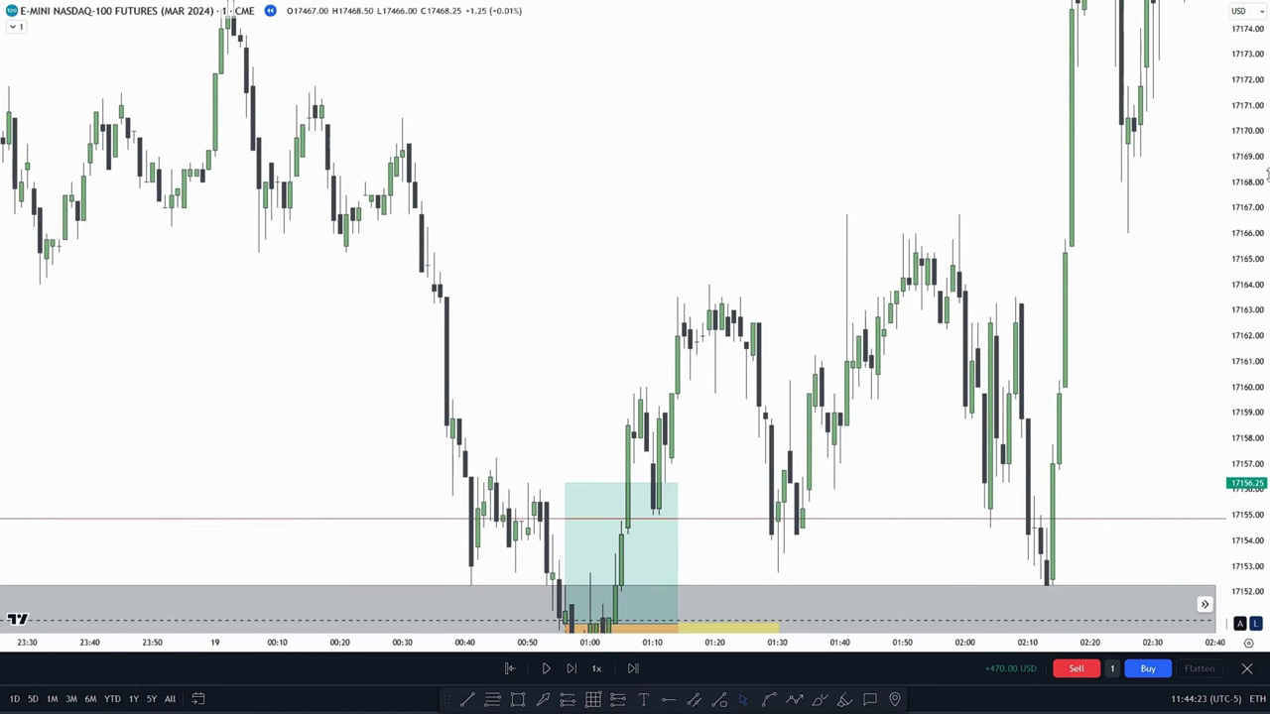
pyautogui.moveTo(1230, 147); pyautogui.dragTo(1228, 318)
pyautogui.moveTo(552, 253); pyautogui.dragTo(405, 289)
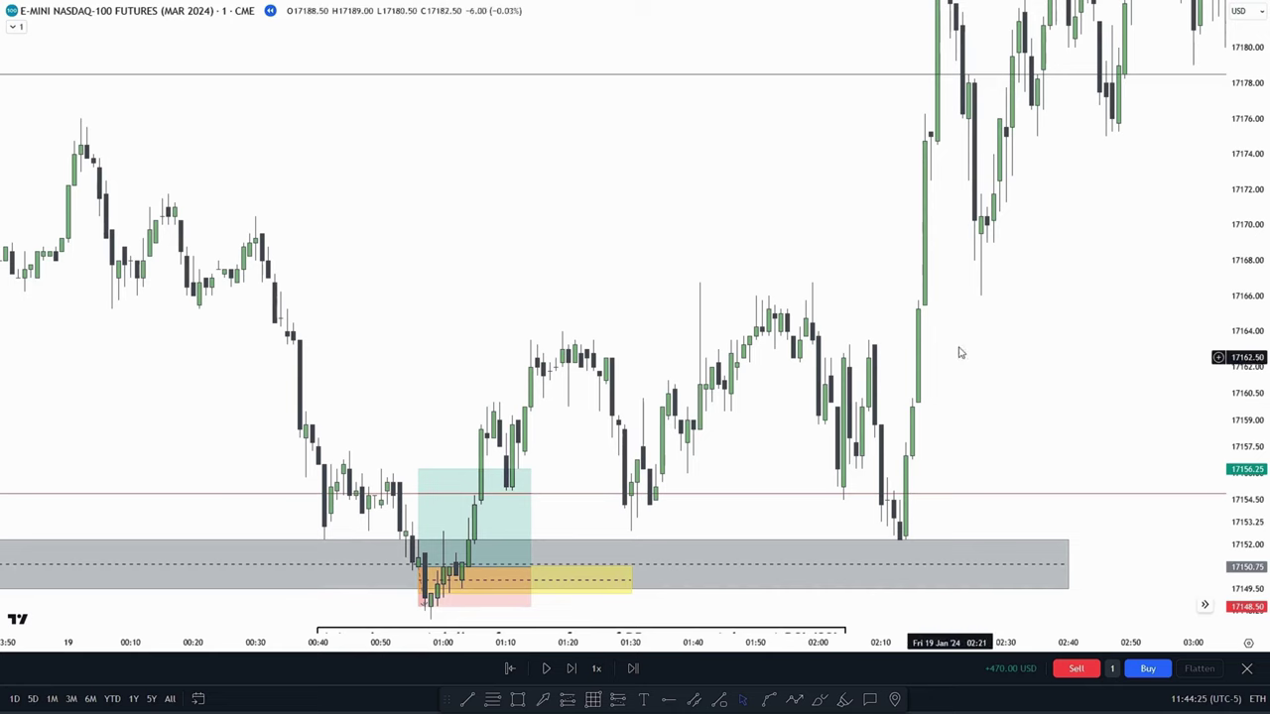
pyautogui.moveTo(1015, 255); pyautogui.dragTo(1016, 295)
pyautogui.moveTo(745, 434); pyautogui.dragTo(732, 503)
pyautogui.moveTo(1232, 263); pyautogui.dragTo(1232, 375)
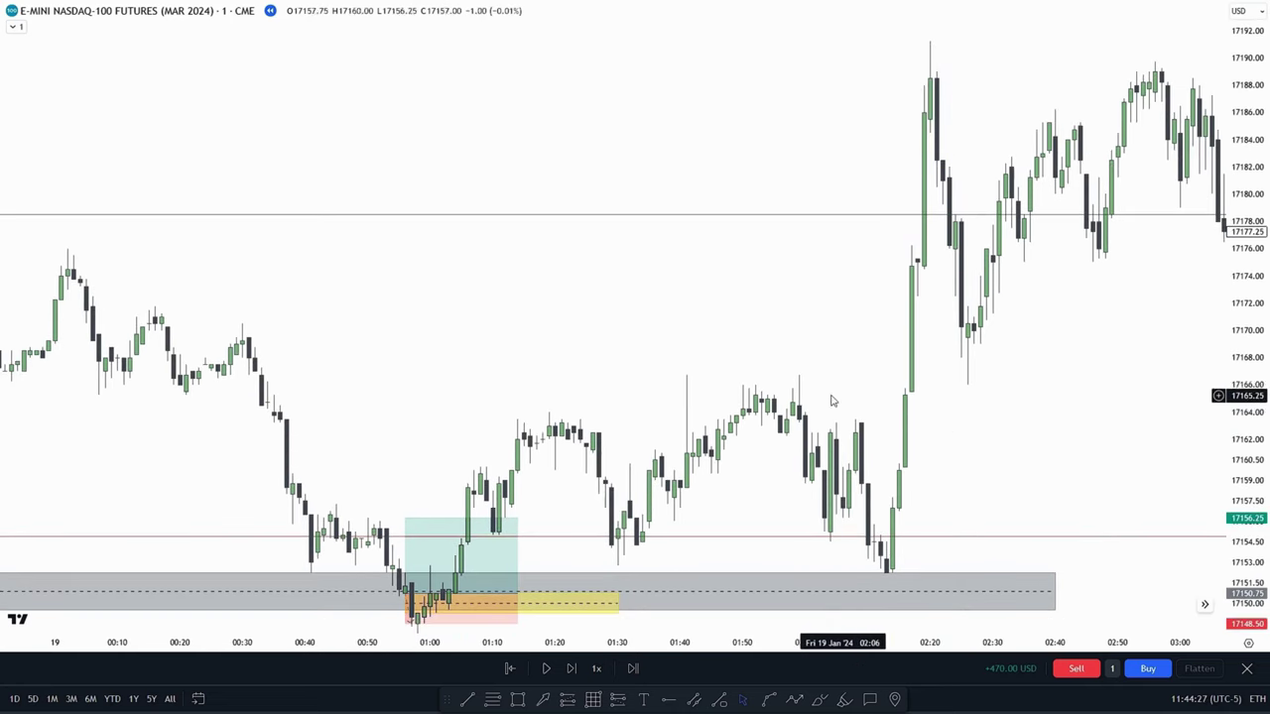
# Re-examine the decline into the grey zone and return to the five rules beneath the long trade.
pyautogui.moveTo(559, 302); pyautogui.dragTo(864, 203)
pyautogui.moveTo(1233, 310); pyautogui.dragTo(1233, 119)
pyautogui.scroll(2, 559, 259)
pyautogui.moveTo(558, 250); pyautogui.dragTo(546, 162)
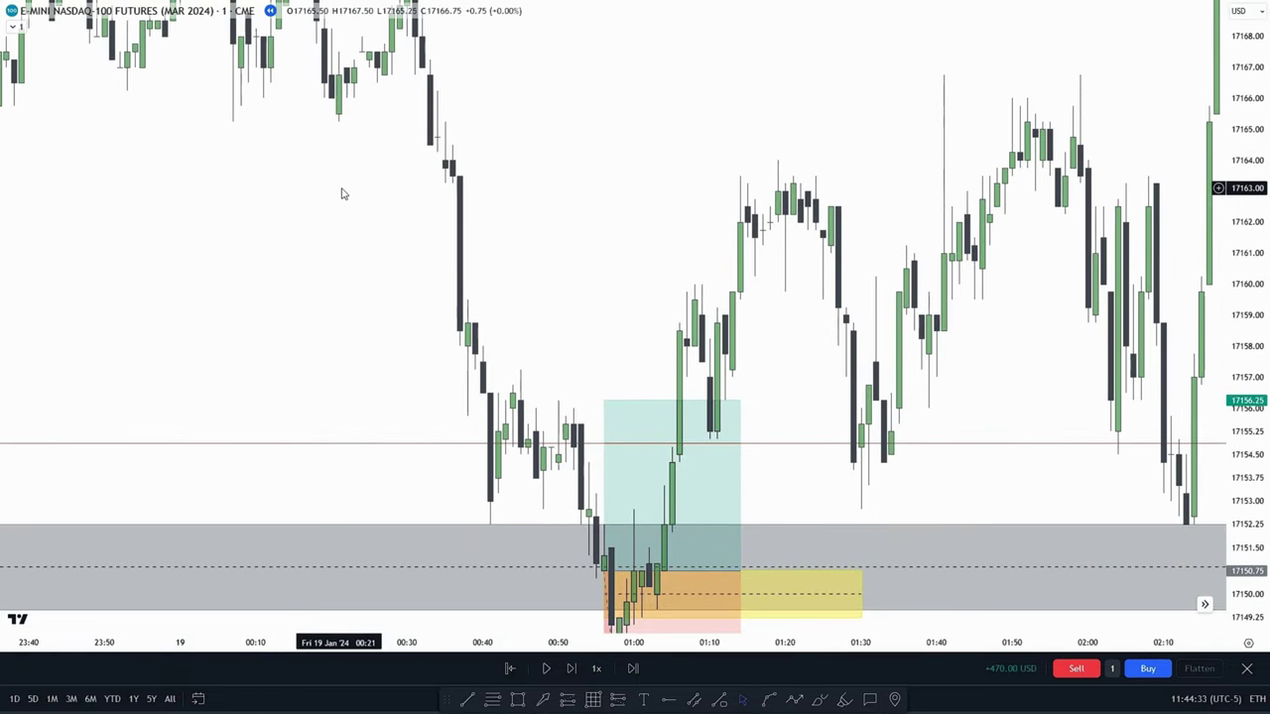
pyautogui.moveTo(339, 177); pyautogui.dragTo(308, 1)
pyautogui.moveTo(437, 258); pyautogui.dragTo(424, 113)
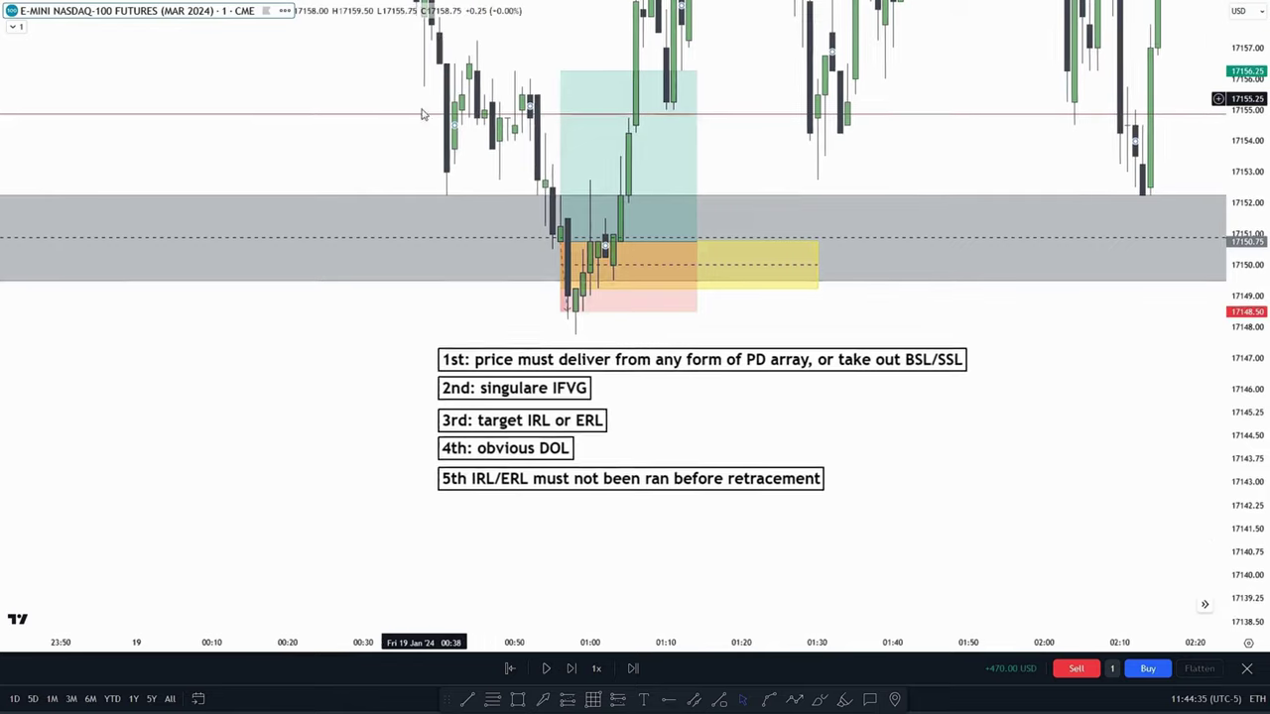
pyautogui.moveTo(336, 299); pyautogui.dragTo(355, 210)
pyautogui.scroll(1, 342, 225)
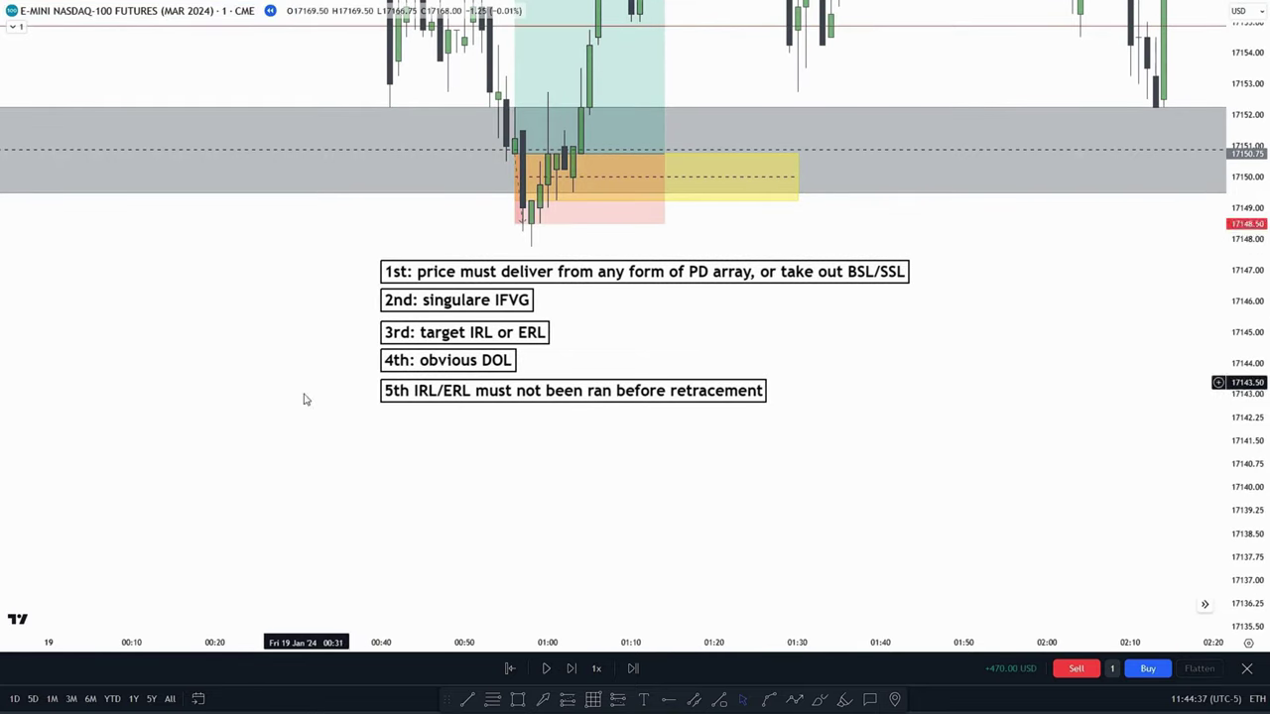